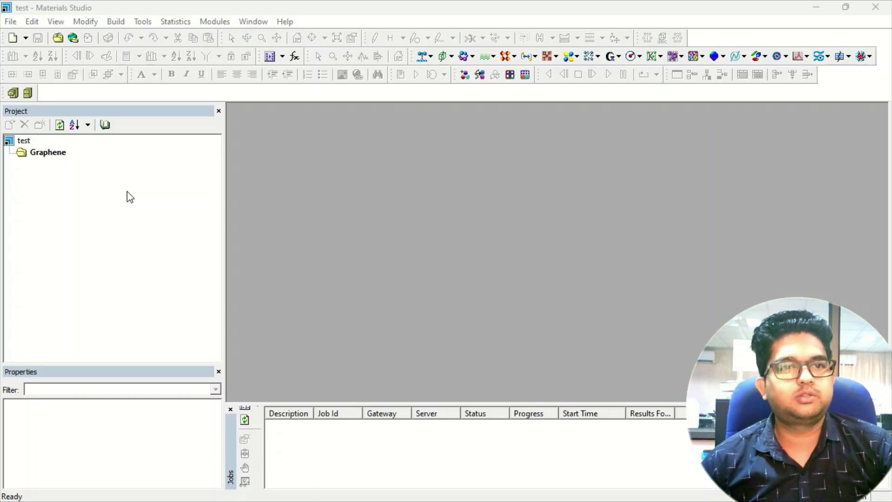
Add a new 3D Atomistic document to the Graphene folder and maximize it.
{"action": "left_click", "coordinate": [55, 154]}
{"action": "right_click", "coordinate": [56, 153]}
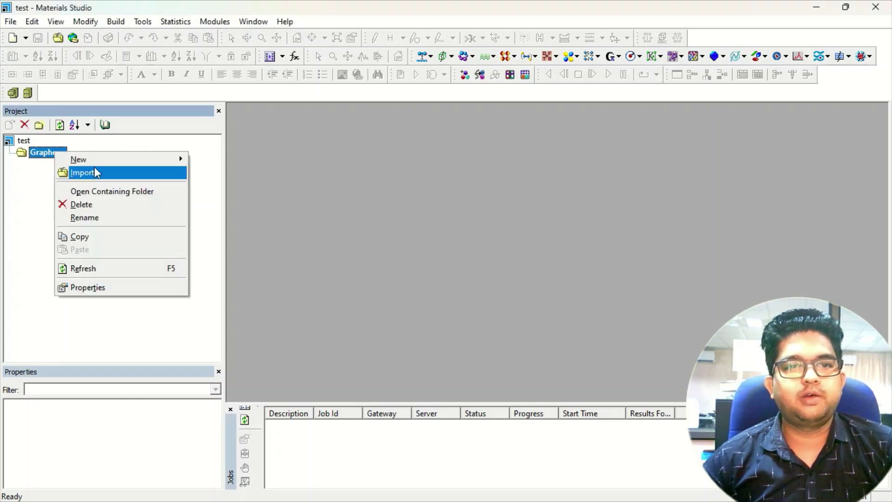
{"action": "mouse_move", "coordinate": [110, 161]}
{"action": "left_click", "coordinate": [218, 178]}
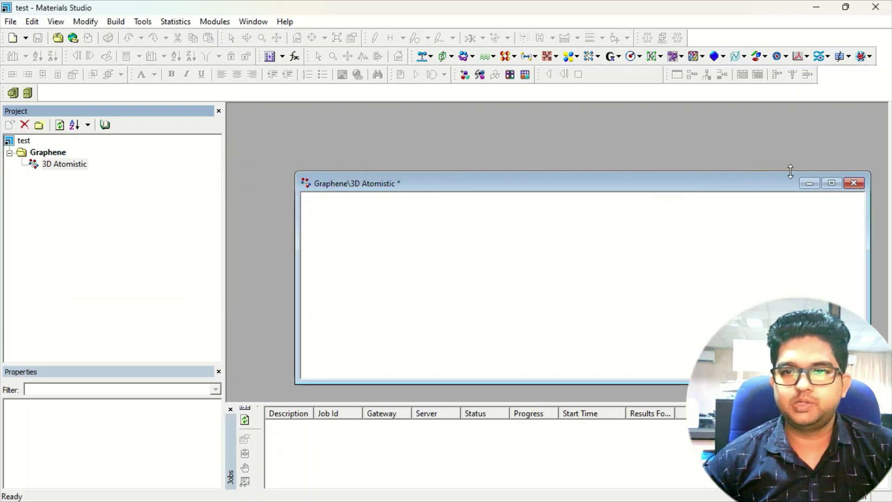
{"action": "left_click", "coordinate": [831, 184]}
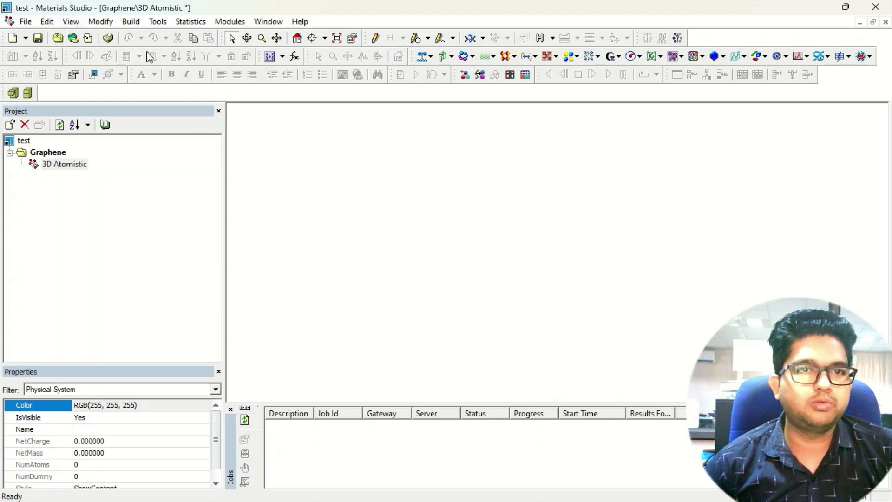
In Build Crystal, set the lattice lengths a and b to 2.4.
{"action": "left_click", "coordinate": [131, 22]}
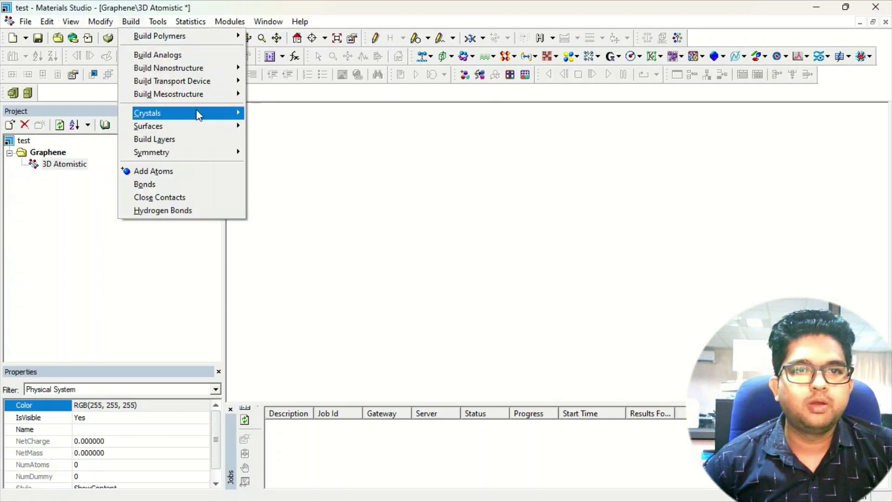
{"action": "mouse_move", "coordinate": [196, 112]}
{"action": "left_click", "coordinate": [274, 112]}
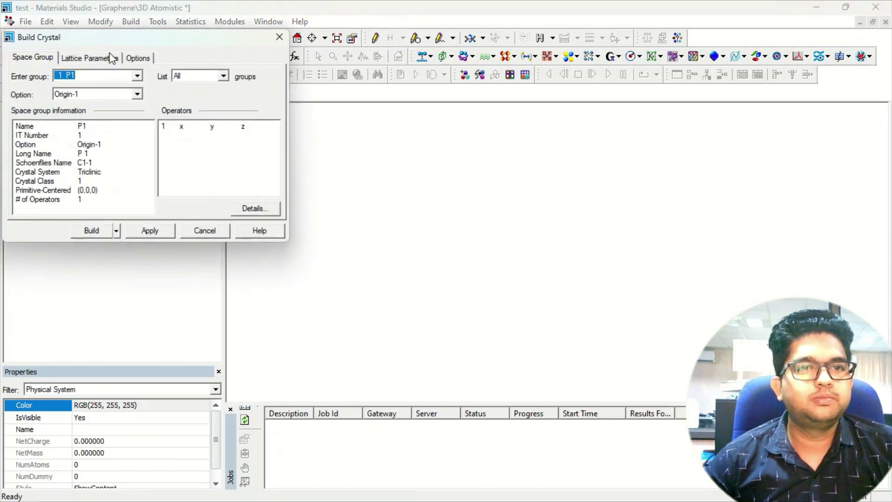
{"action": "left_click", "coordinate": [110, 58]}
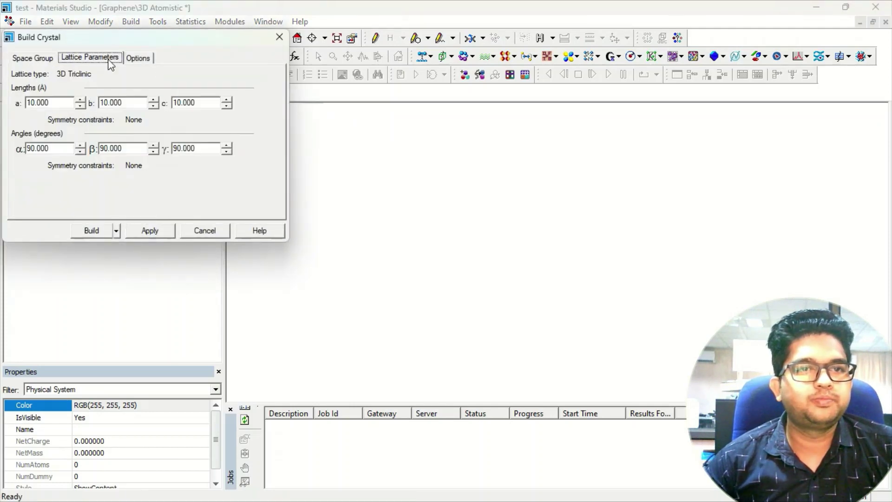
{"action": "double_click", "coordinate": [47, 103]}
{"action": "type", "text": "2.4"}
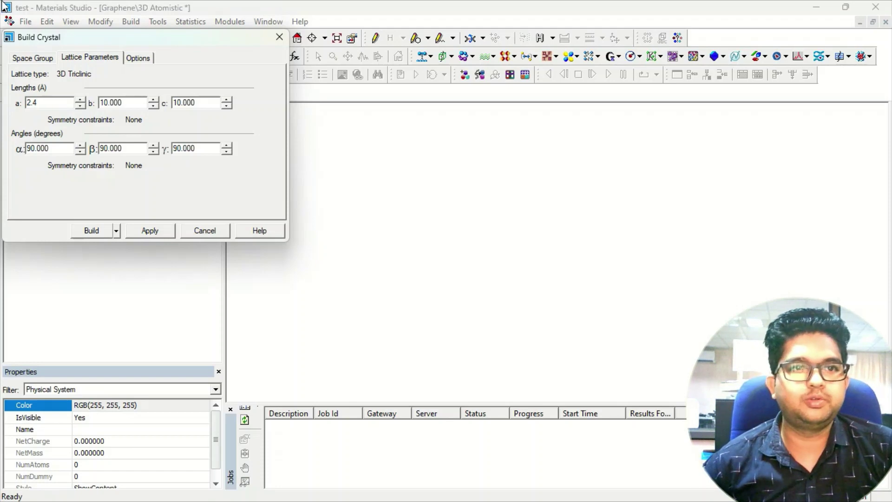
{"action": "key", "text": "Tab"}
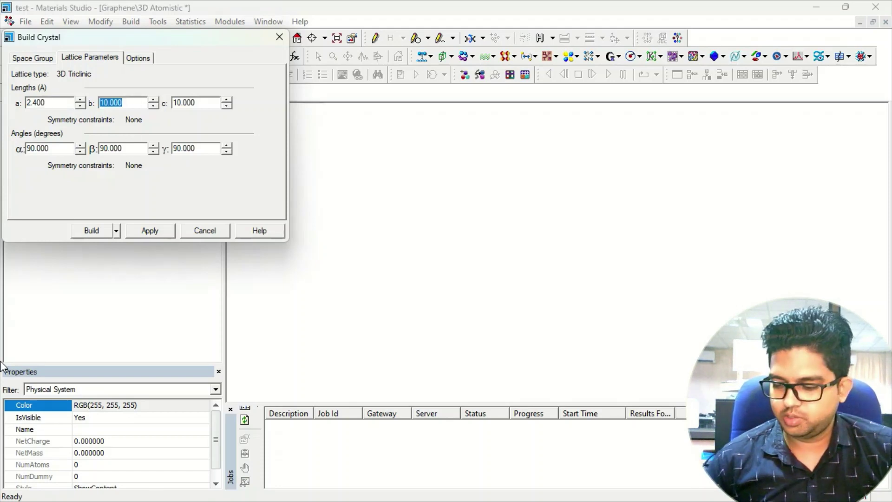
{"action": "type", "text": "2.4"}
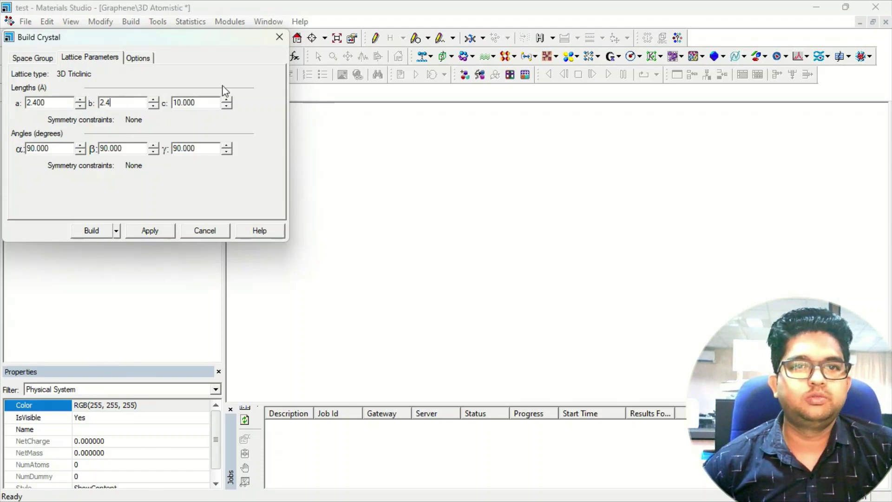
{"action": "key", "text": "Tab"}
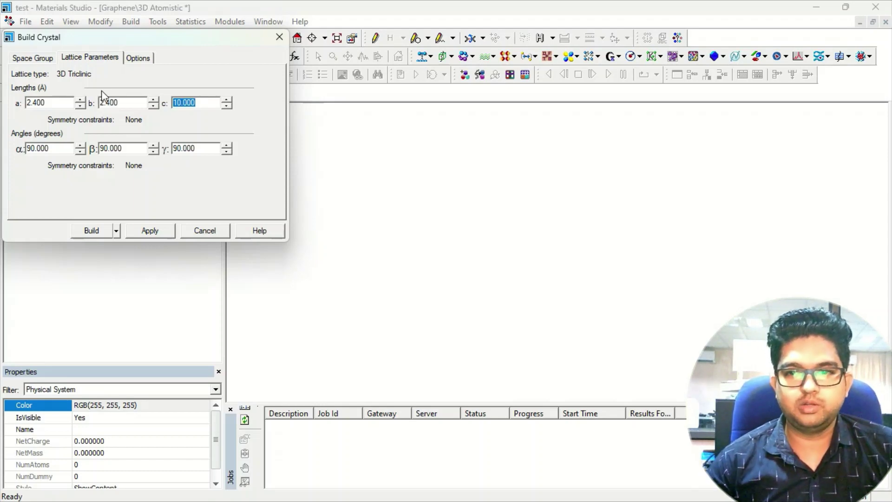
Set c to 15 and gamma to 120°, then apply to create the empty cell.
{"action": "type", "text": "158"}
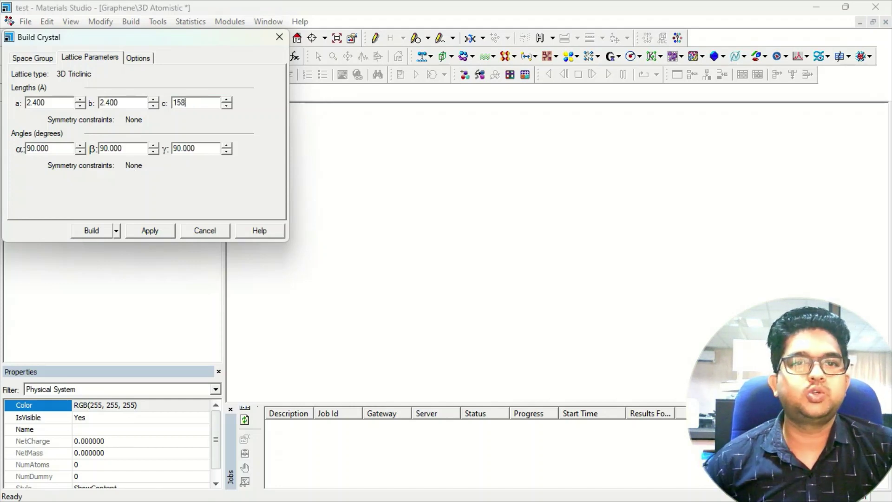
{"action": "key", "text": "BackSpace"}
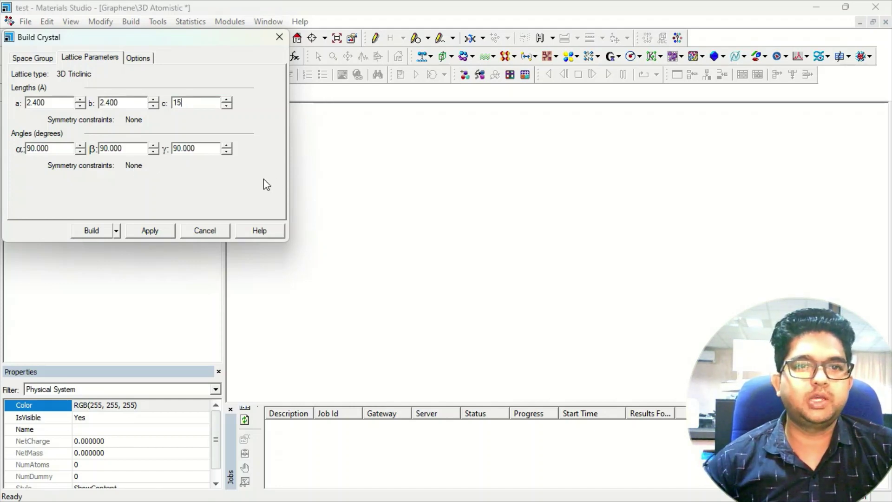
{"action": "left_click", "coordinate": [202, 148]}
{"action": "left_click_drag", "start_coordinate": [203, 148], "coordinate": [169, 149]}
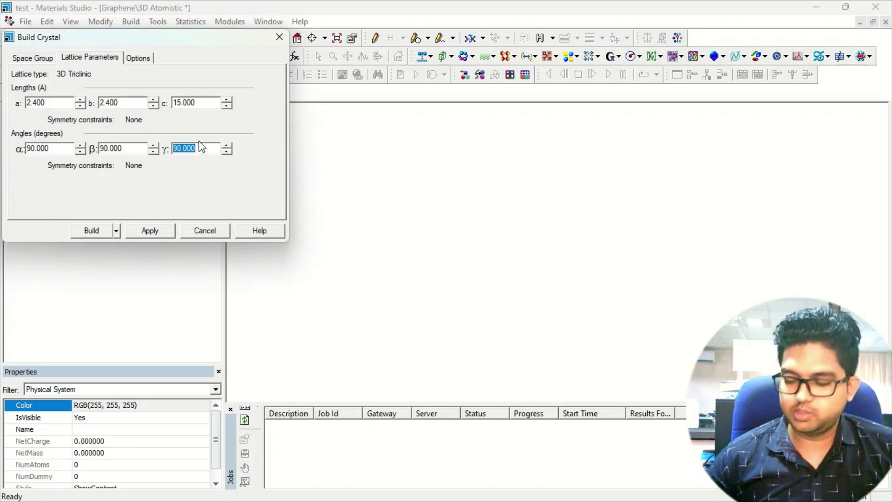
{"action": "type", "text": "120"}
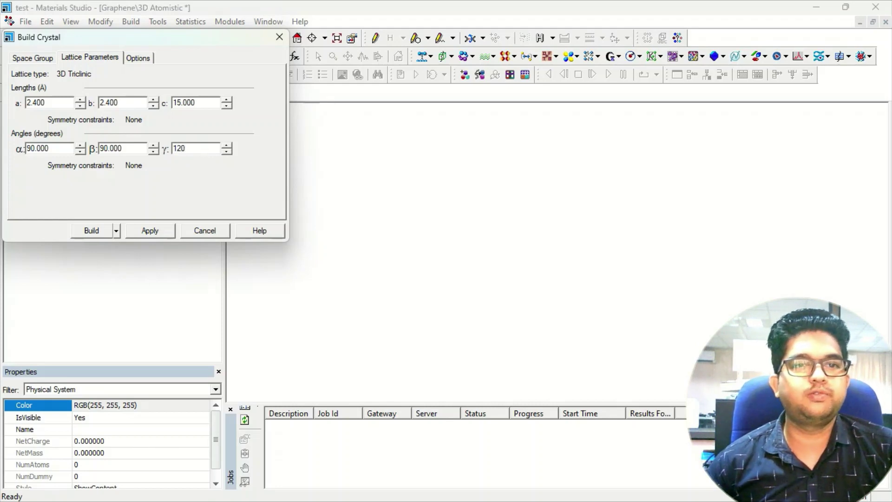
{"action": "left_click", "coordinate": [158, 231]}
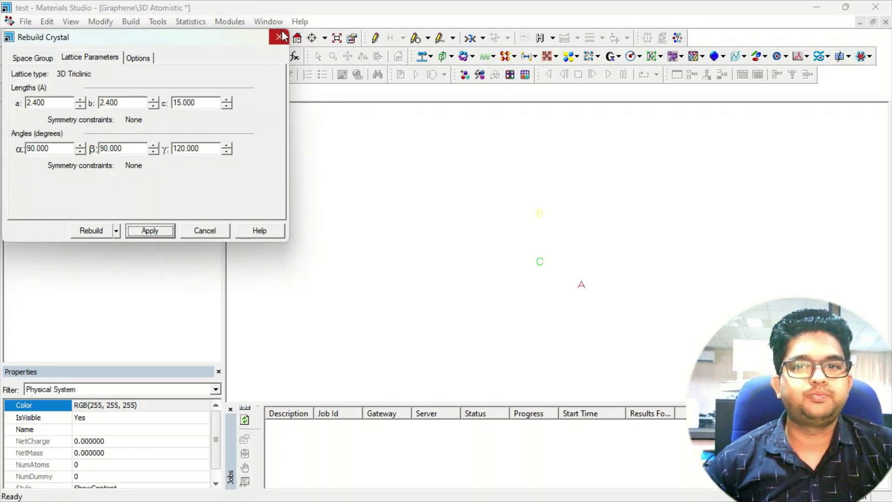
{"action": "left_click", "coordinate": [279, 36]}
{"action": "right_click", "coordinate": [309, 163]}
Change the lattice outline colour to blue in Display Style.
{"action": "left_click", "coordinate": [344, 229]}
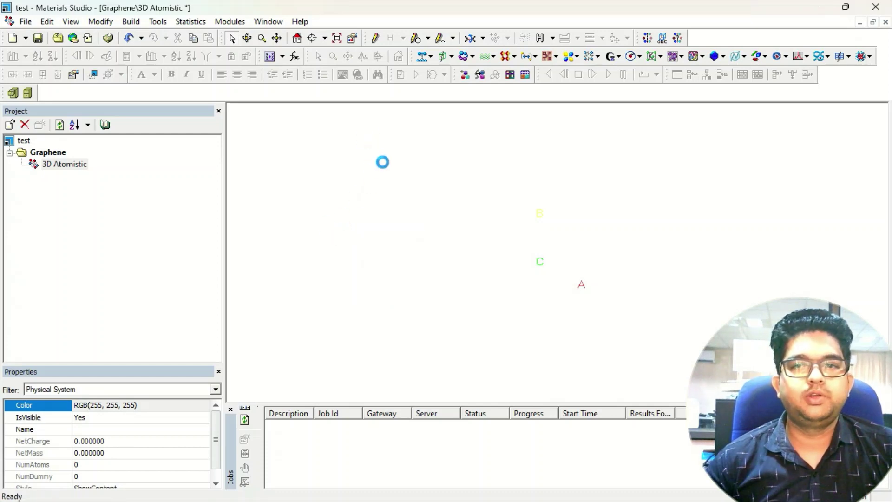
{"action": "left_click", "coordinate": [214, 197]}
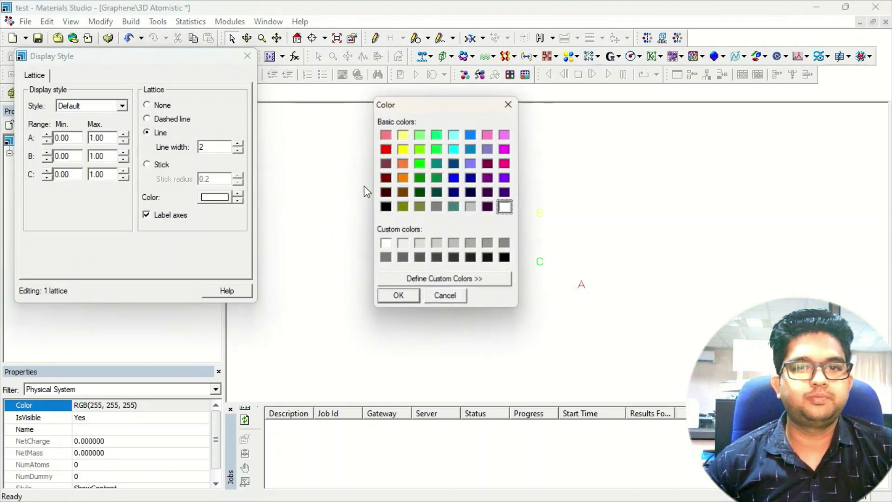
{"action": "left_click", "coordinate": [453, 178]}
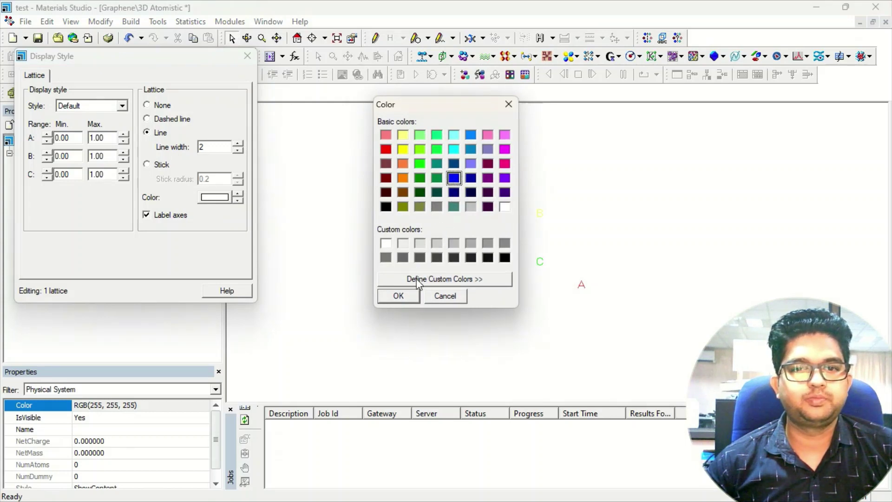
{"action": "left_click", "coordinate": [398, 296]}
{"action": "left_click", "coordinate": [247, 56]}
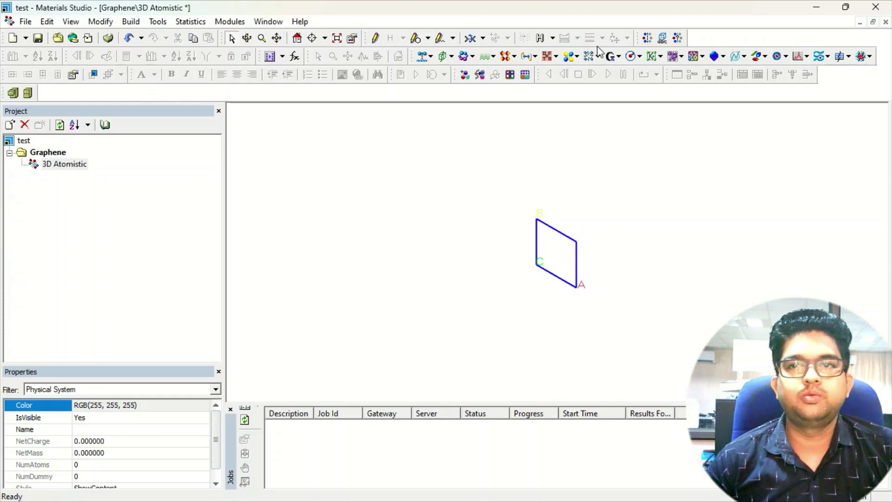
Add a carbon atom at fractional position (0.666, 0.333, 0).
{"action": "left_click", "coordinate": [101, 21]}
{"action": "mouse_move", "coordinate": [131, 23]}
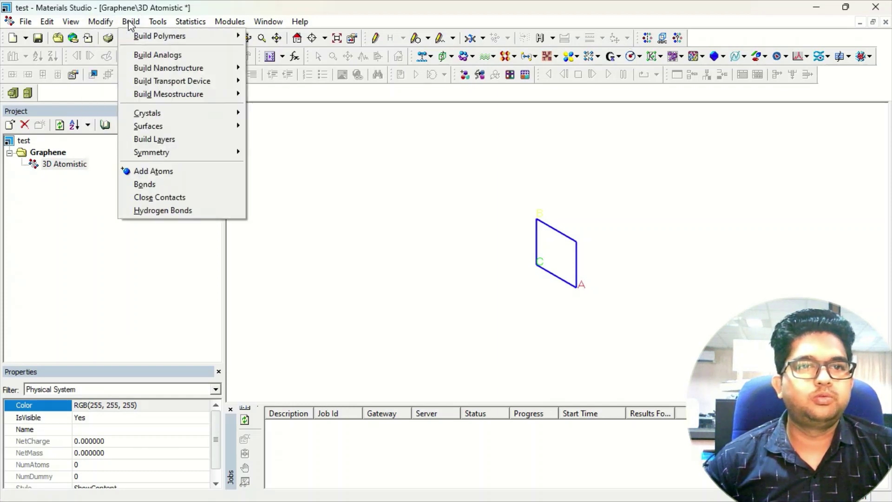
{"action": "left_click", "coordinate": [154, 171]}
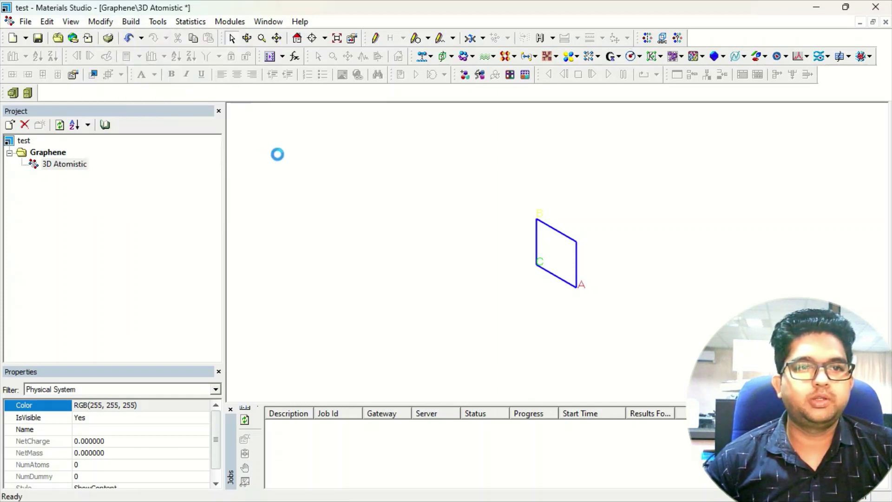
{"action": "left_click_drag", "start_coordinate": [309, 100], "coordinate": [188, 111]}
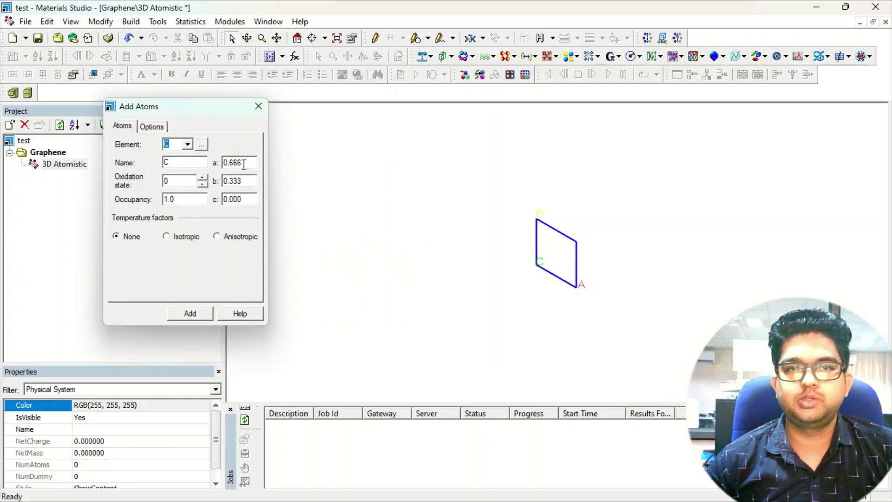
{"action": "left_click", "coordinate": [190, 313]}
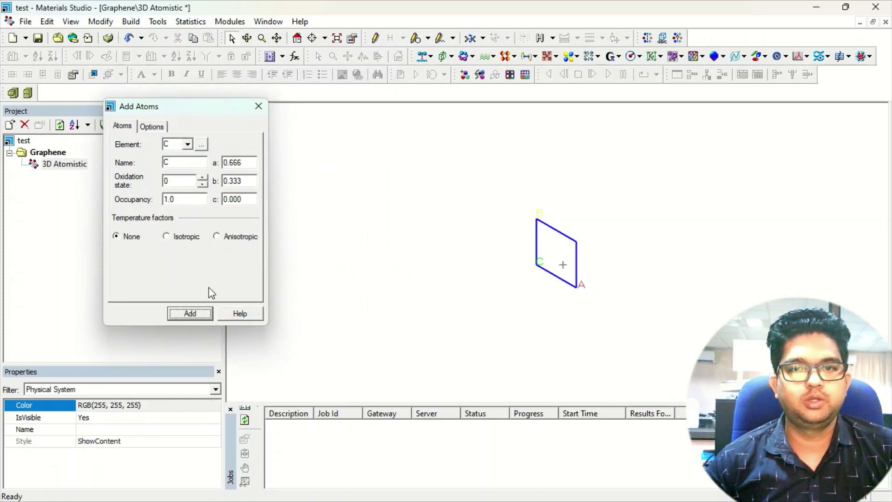
Add a second carbon atom at fractional position (0.333, 0.666, 0).
{"action": "double_click", "coordinate": [245, 164]}
{"action": "type", "text": "0"}
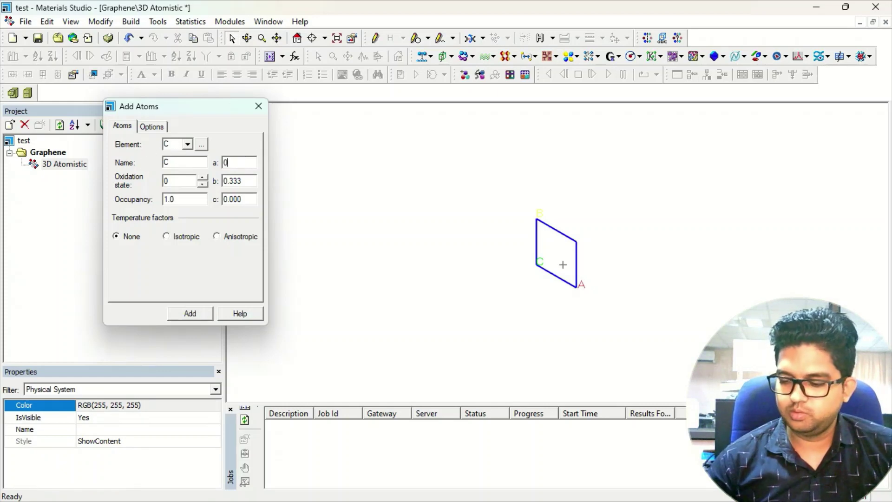
{"action": "type", "text": ".333"}
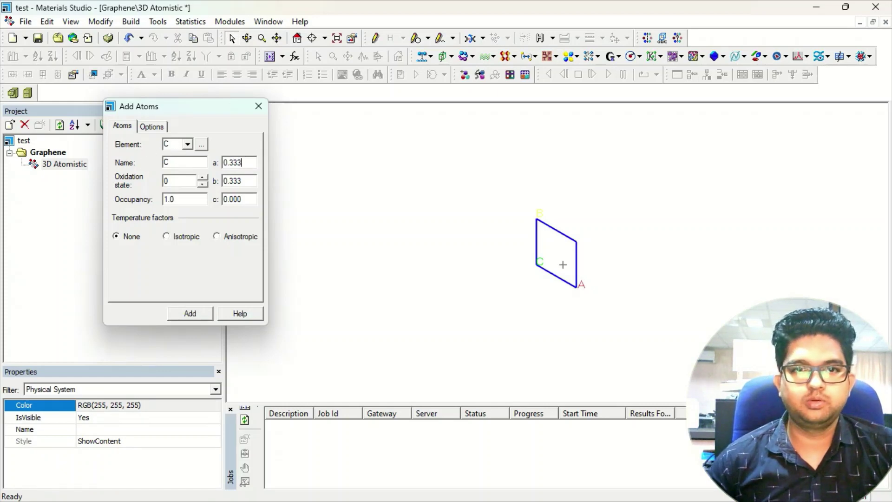
{"action": "double_click", "coordinate": [242, 181]}
{"action": "type", "text": "0.666"}
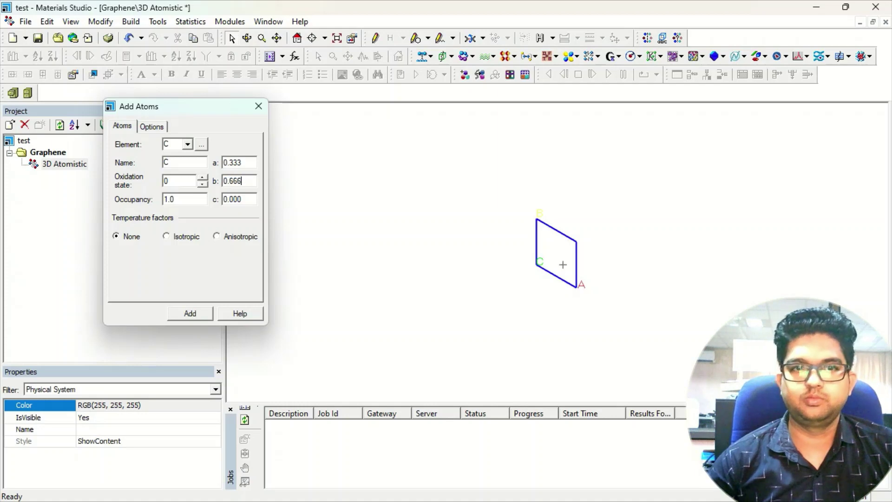
{"action": "left_click", "coordinate": [191, 314]}
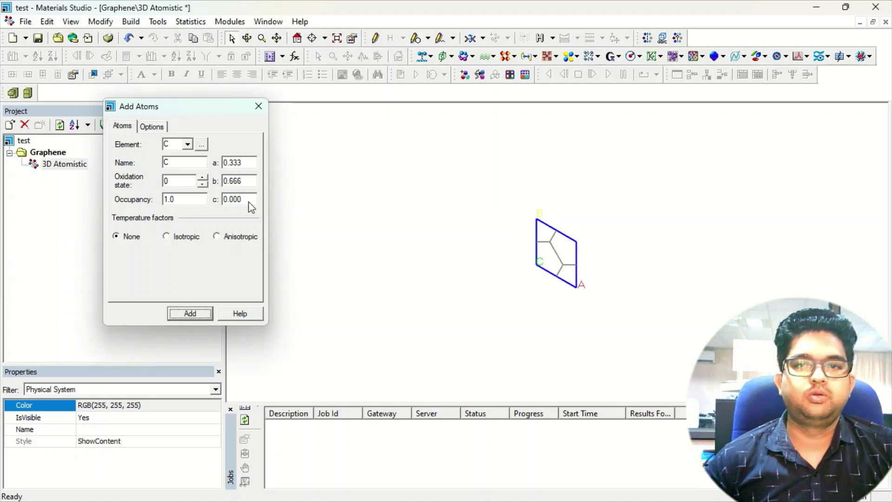
{"action": "left_click", "coordinate": [258, 106]}
{"action": "right_click", "coordinate": [339, 176]}
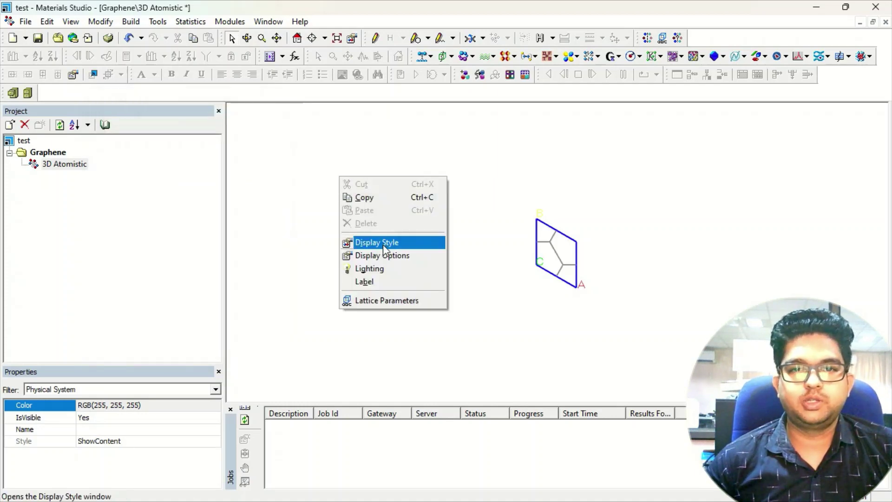
Display the atoms as ball and stick with ball radius 0.3.
{"action": "left_click", "coordinate": [384, 242]}
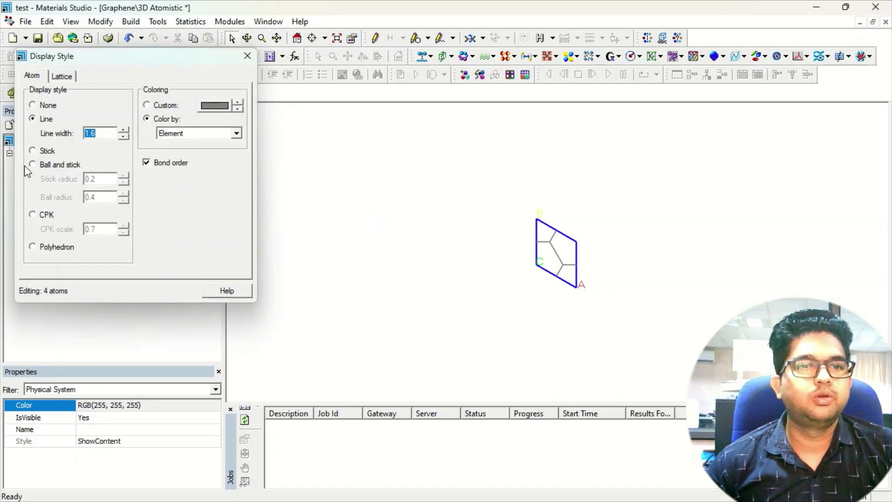
{"action": "left_click", "coordinate": [49, 165]}
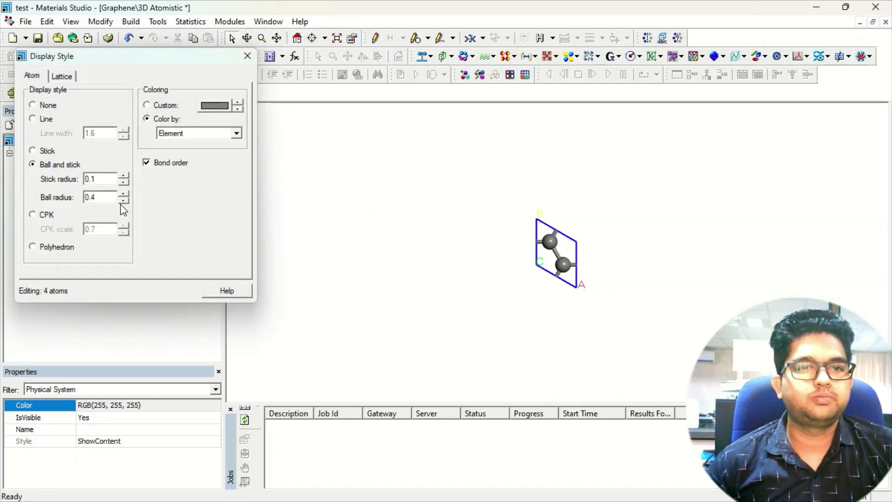
{"action": "left_click", "coordinate": [124, 200]}
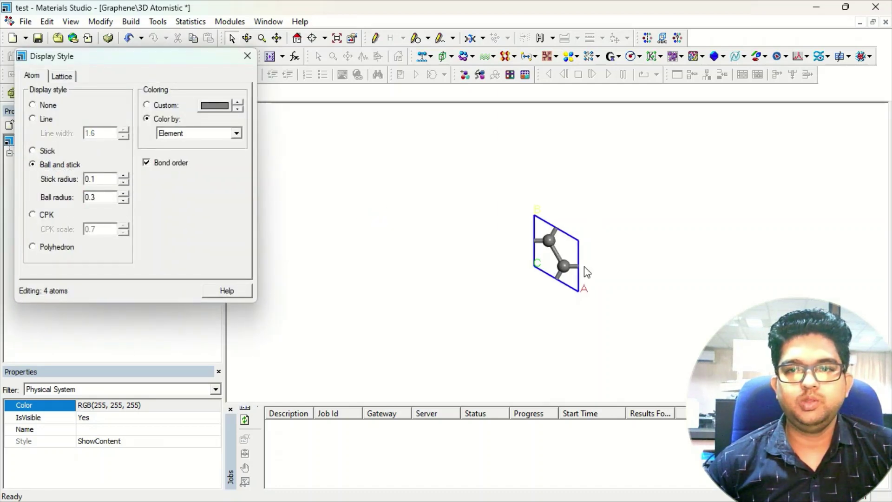
{"action": "scroll", "coordinate": [584, 267], "scroll_direction": "up", "scroll_amount": 2}
Show the lattice repeated twice along A and B, with C reduced to one cell.
{"action": "left_click", "coordinate": [63, 76]}
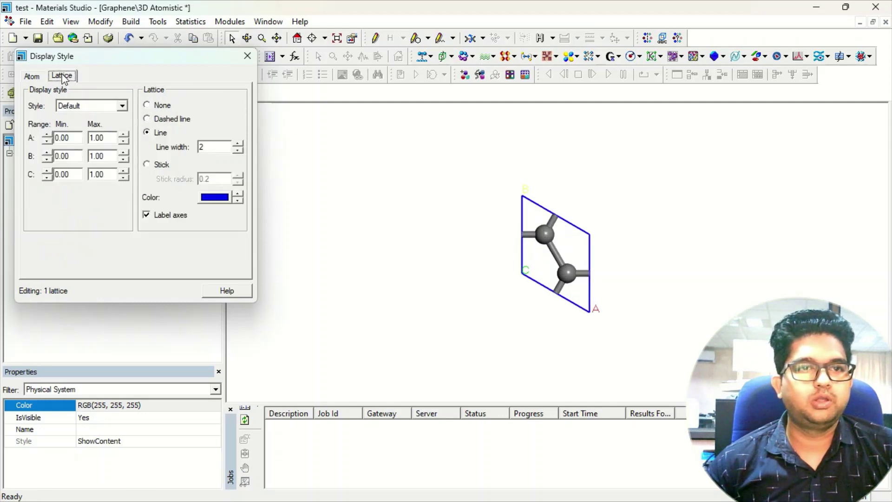
{"action": "left_click", "coordinate": [123, 177]}
{"action": "left_click", "coordinate": [124, 135]}
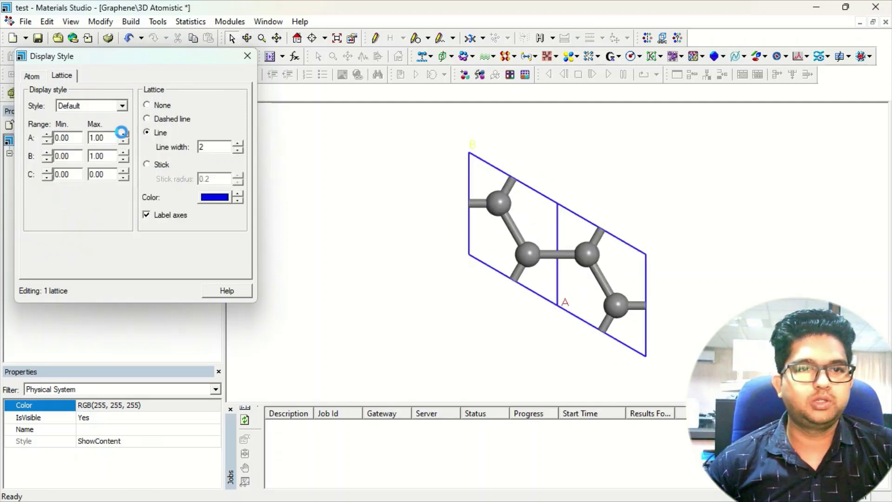
{"action": "left_click", "coordinate": [124, 153]}
{"action": "left_click", "coordinate": [248, 56]}
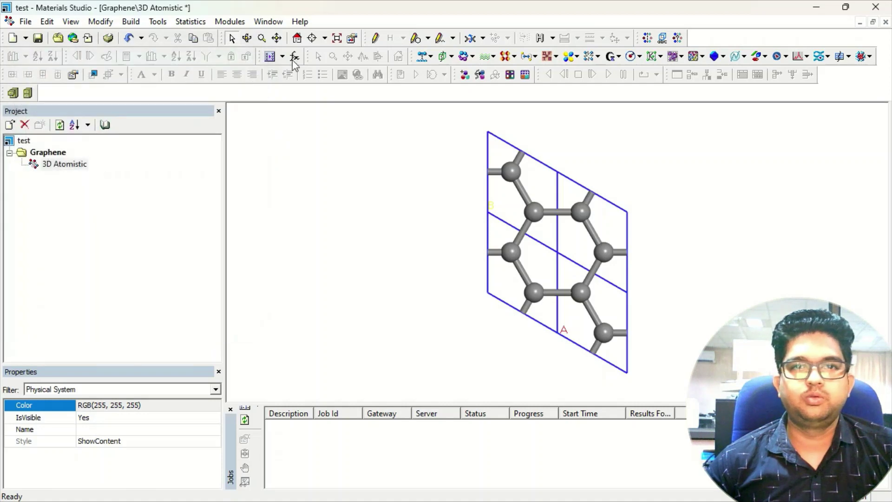
Find the structure's symmetry and impose P6/MMM on the graphene.
{"action": "left_click", "coordinate": [678, 39]}
{"action": "left_click", "coordinate": [33, 81]}
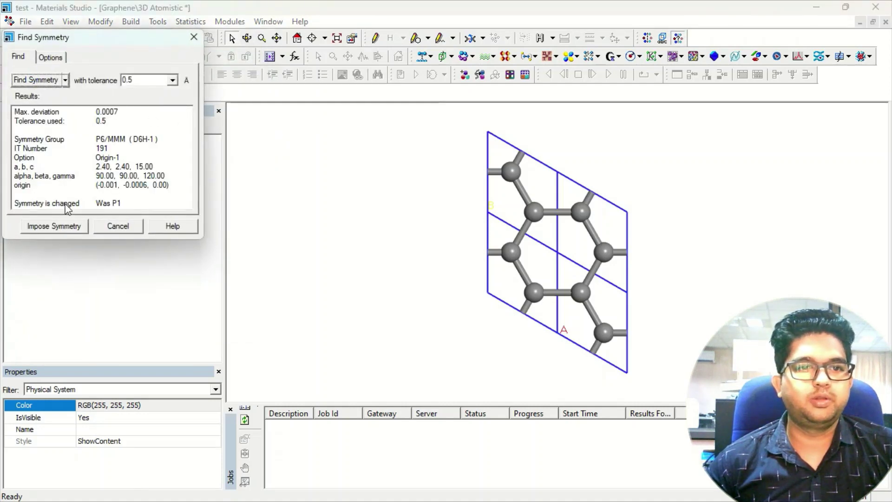
{"action": "left_click", "coordinate": [58, 226]}
{"action": "right_click_drag", "start_coordinate": [637, 175], "coordinate": [530, 240]}
{"action": "middle_click_drag", "start_coordinate": [547, 218], "coordinate": [483, 281]}
{"action": "right_click", "coordinate": [284, 270]}
{"action": "left_click", "coordinate": [323, 335]}
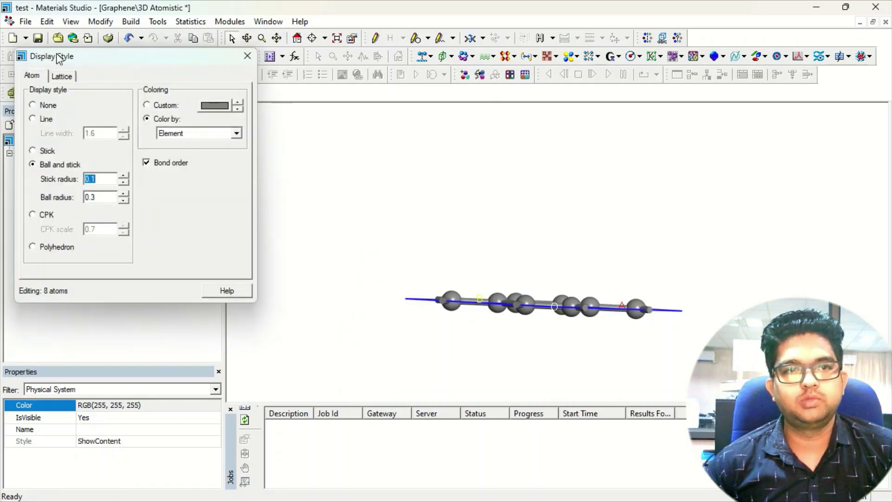
Adjust the lattice display range along C and open the lattice parameters.
{"action": "left_click", "coordinate": [62, 77]}
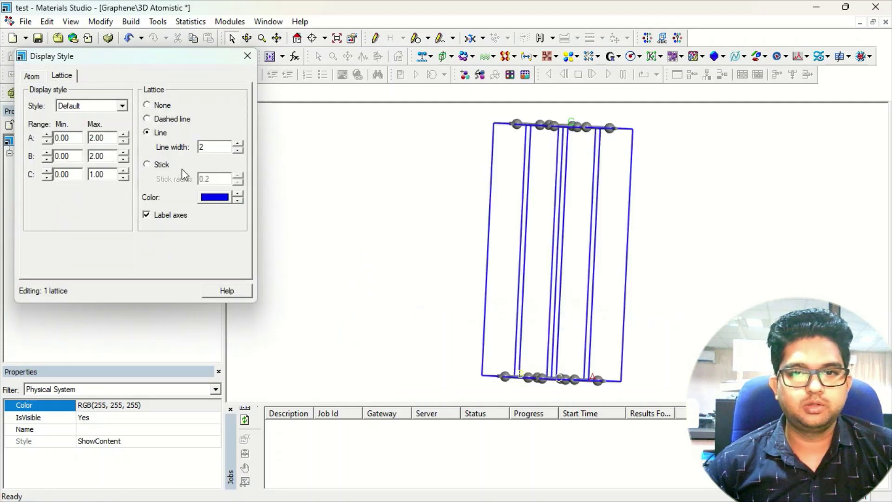
{"action": "left_click", "coordinate": [124, 172]}
{"action": "right_click_drag", "start_coordinate": [467, 164], "coordinate": [458, 175]}
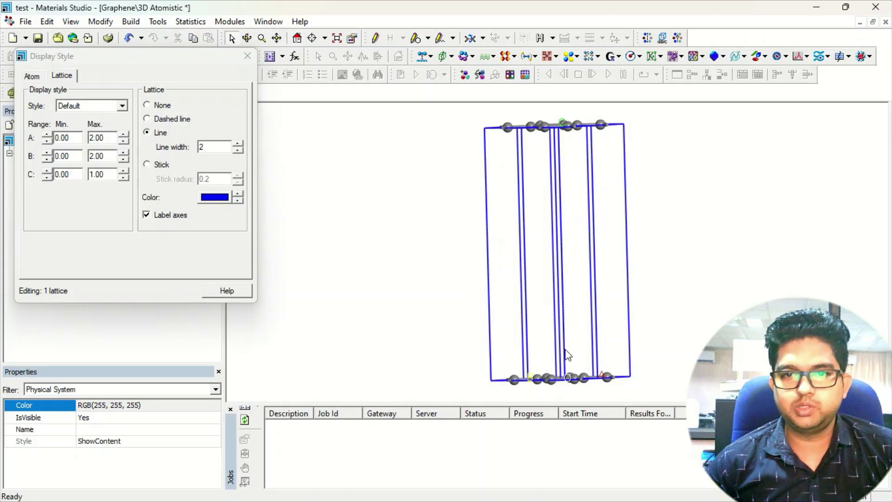
{"action": "left_click_drag", "start_coordinate": [400, 325], "coordinate": [291, 192]}
{"action": "left_click", "coordinate": [331, 311]}
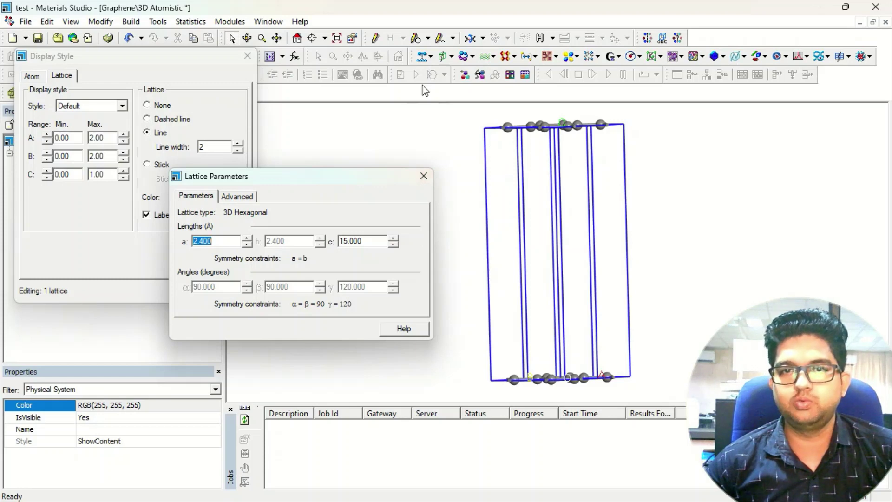
Measure the top-to-bottom atom distance as 15.000 Å, then delete the monitor.
{"action": "left_click", "coordinate": [483, 37]}
{"action": "left_click", "coordinate": [486, 53]}
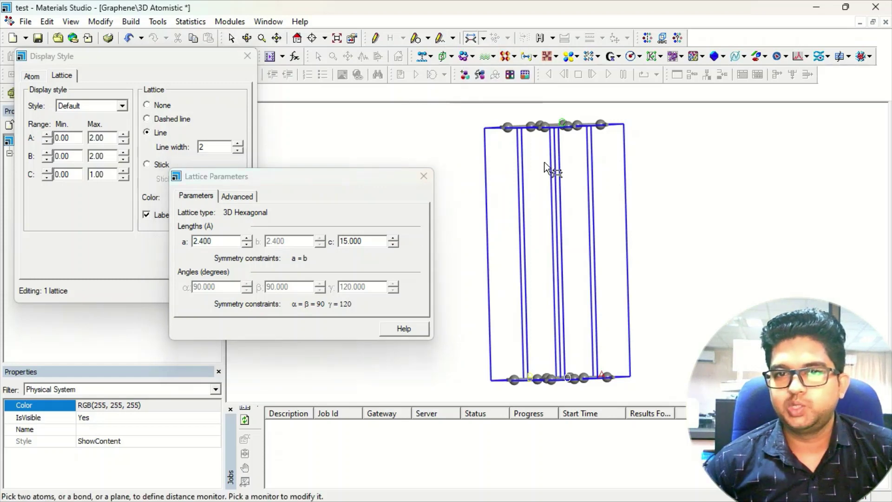
{"action": "left_click", "coordinate": [508, 128]}
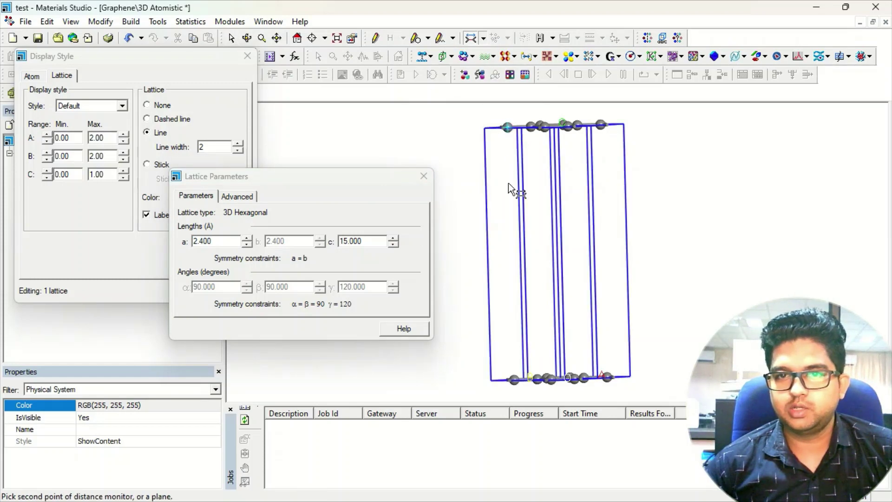
{"action": "left_click", "coordinate": [514, 378]}
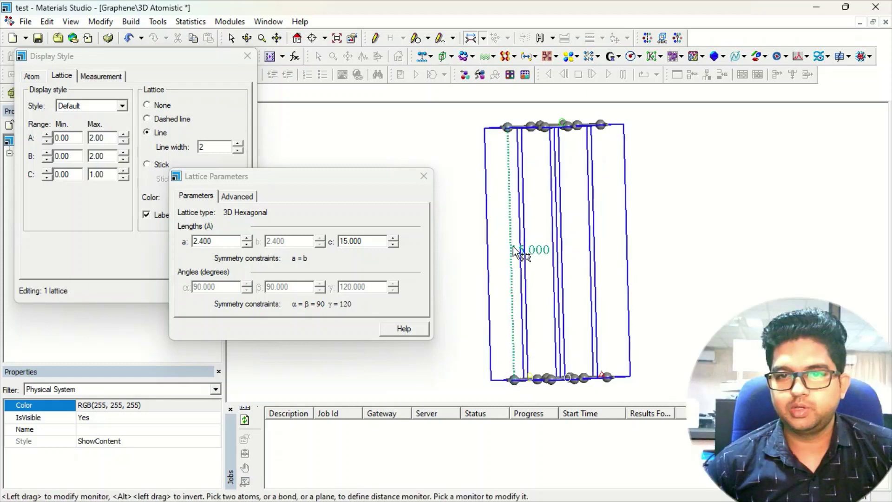
{"action": "left_click", "coordinate": [232, 37]}
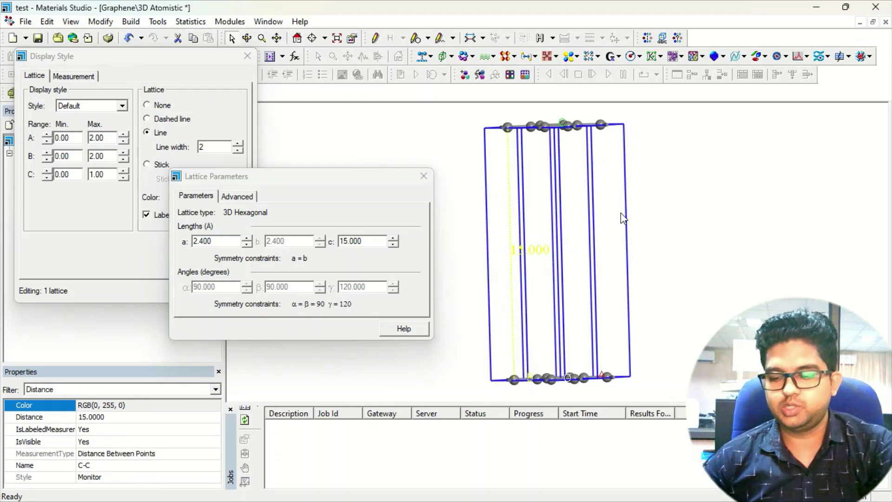
{"action": "key", "text": "Delete"}
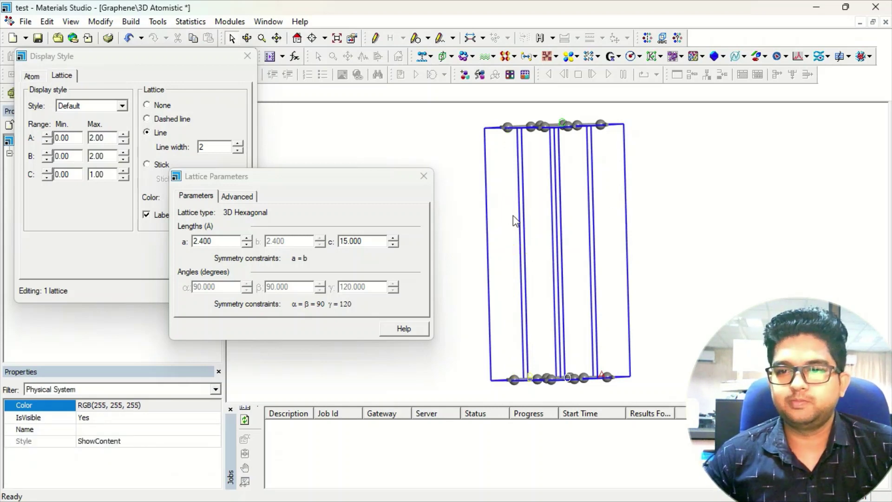
{"action": "left_click", "coordinate": [423, 176]}
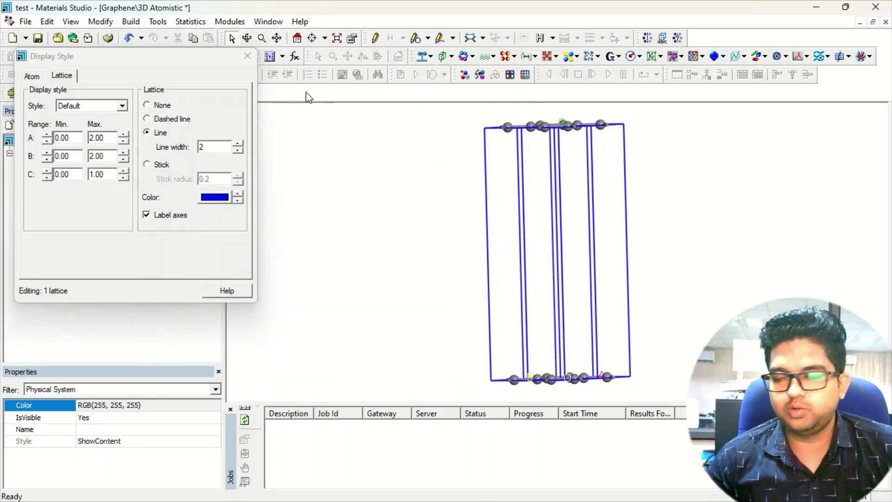
Select the top row of atoms, open and close the Movement tool, then deselect.
{"action": "left_click", "coordinate": [248, 56]}
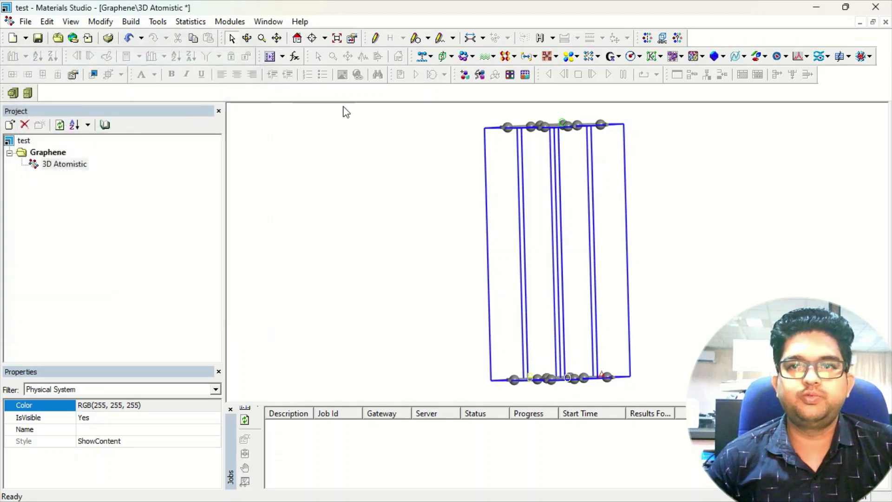
{"action": "right_click_drag", "start_coordinate": [734, 184], "coordinate": [641, 169]}
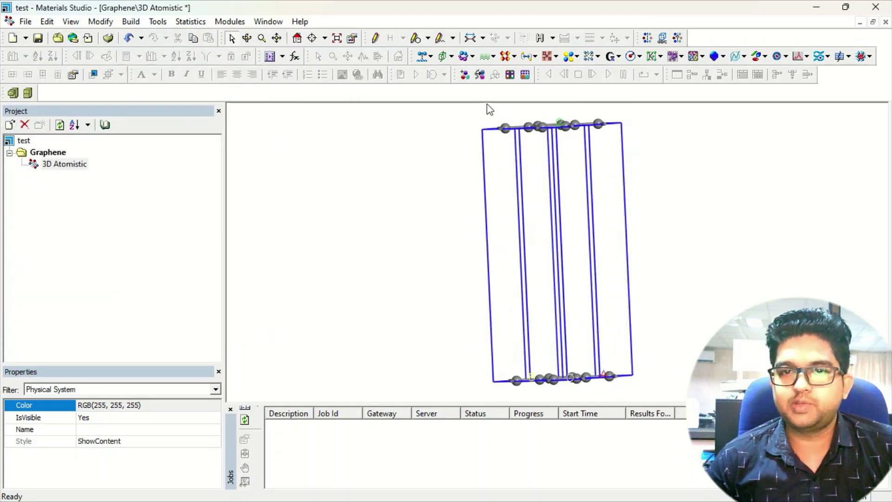
{"action": "left_click_drag", "start_coordinate": [485, 104], "coordinate": [662, 176]}
{"action": "right_click_drag", "start_coordinate": [609, 153], "coordinate": [662, 157]}
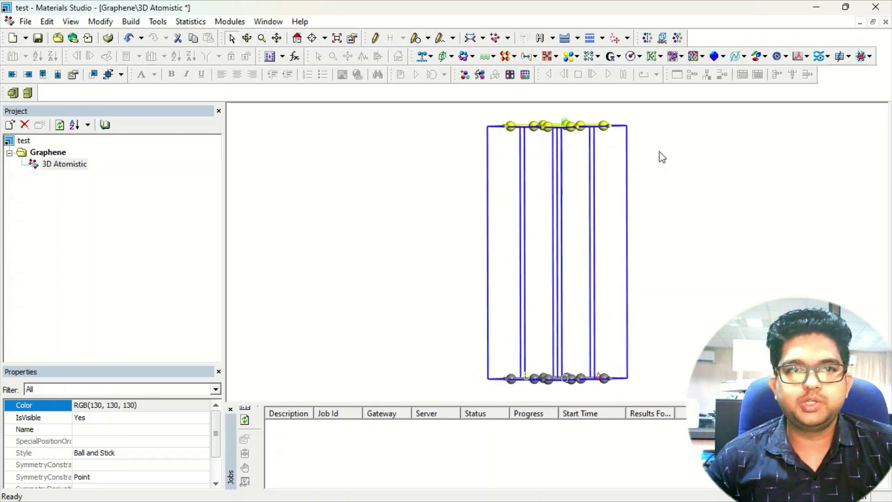
{"action": "left_click", "coordinate": [73, 74]}
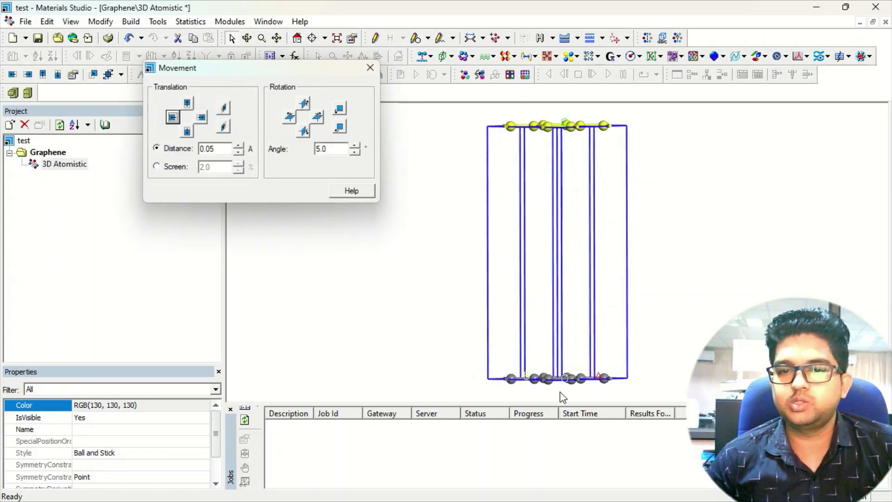
{"action": "left_click", "coordinate": [371, 68]}
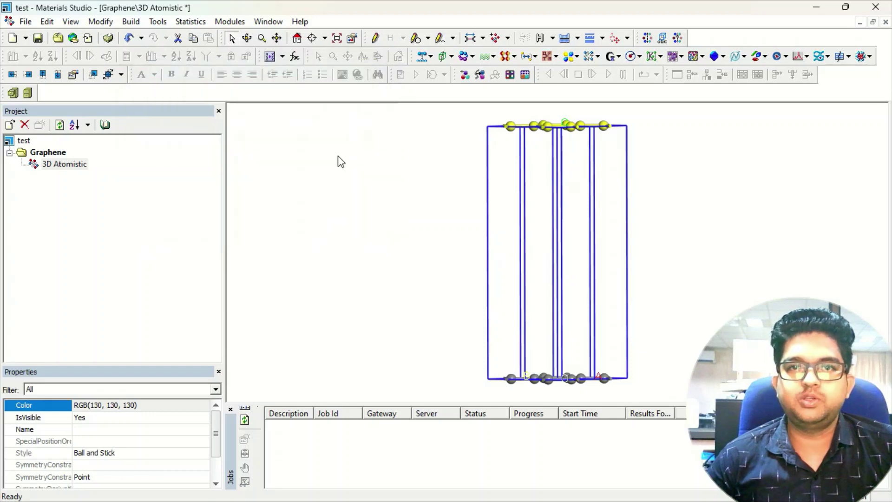
{"action": "left_click", "coordinate": [335, 222]}
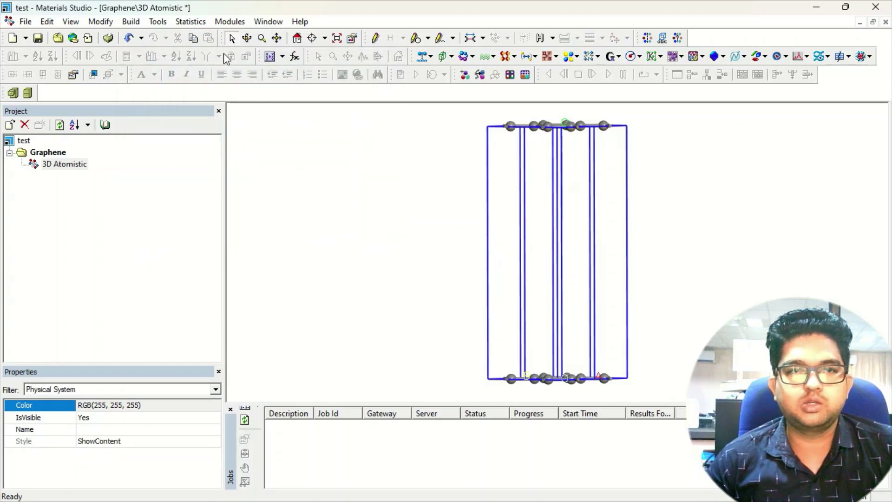
{"action": "left_click", "coordinate": [131, 21]}
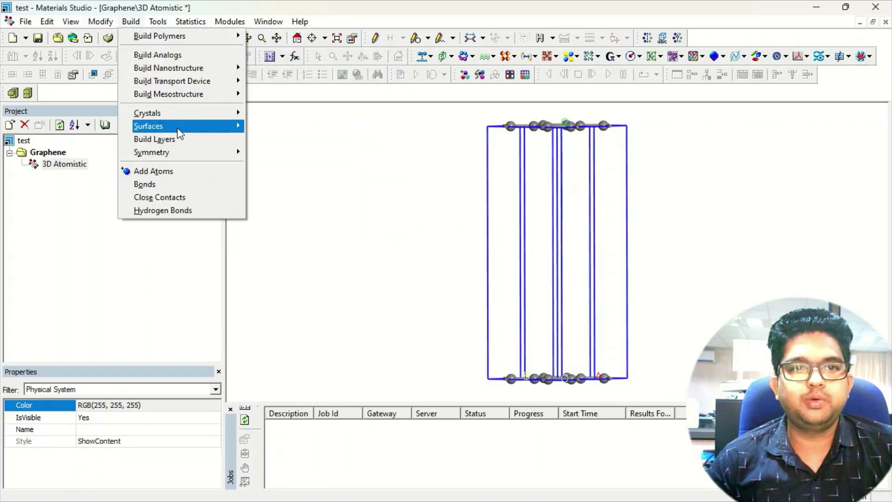
{"action": "mouse_move", "coordinate": [192, 153]}
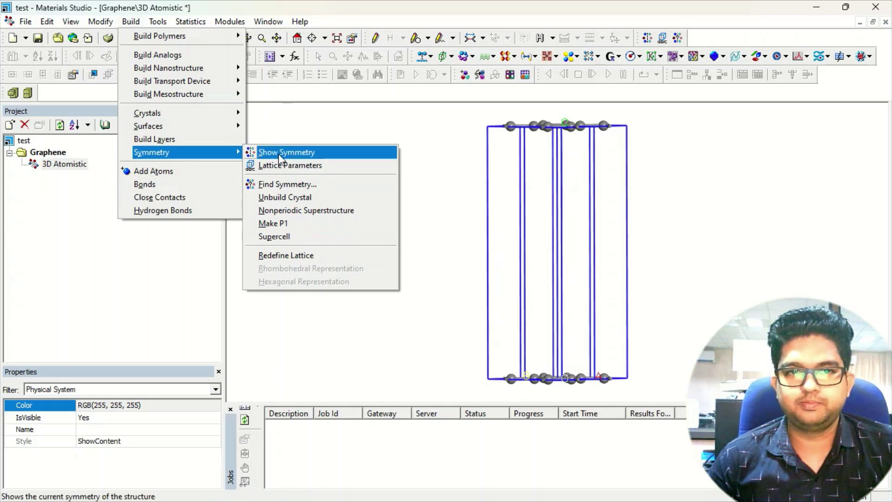
{"action": "left_click", "coordinate": [296, 238]}
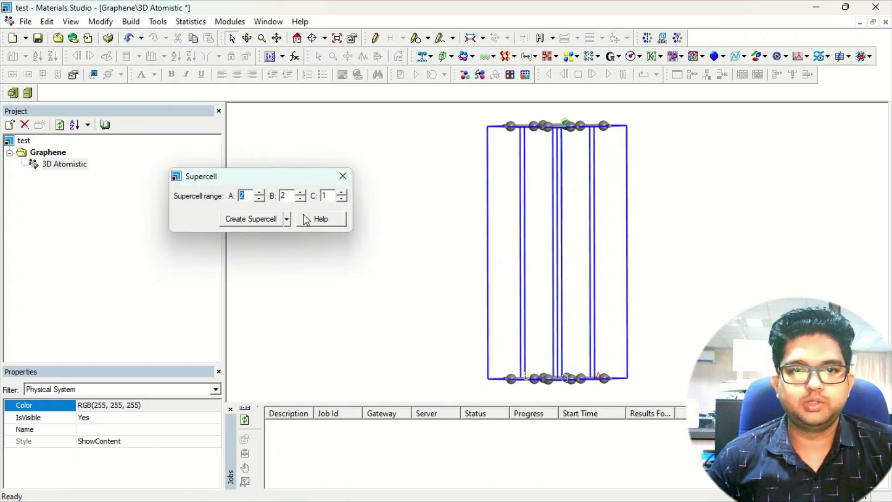
{"action": "right_click_drag", "start_coordinate": [548, 154], "coordinate": [567, 150]}
{"action": "left_click", "coordinate": [341, 192]}
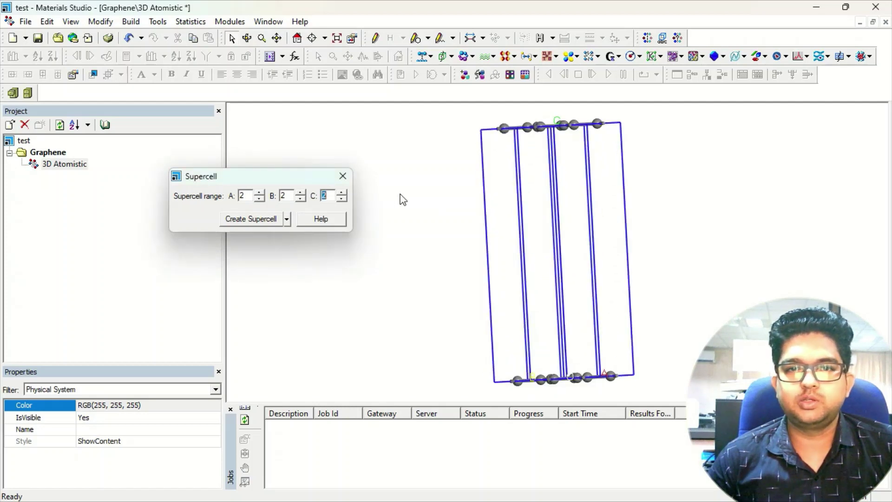
{"action": "right_click_drag", "start_coordinate": [519, 212], "coordinate": [656, 218]}
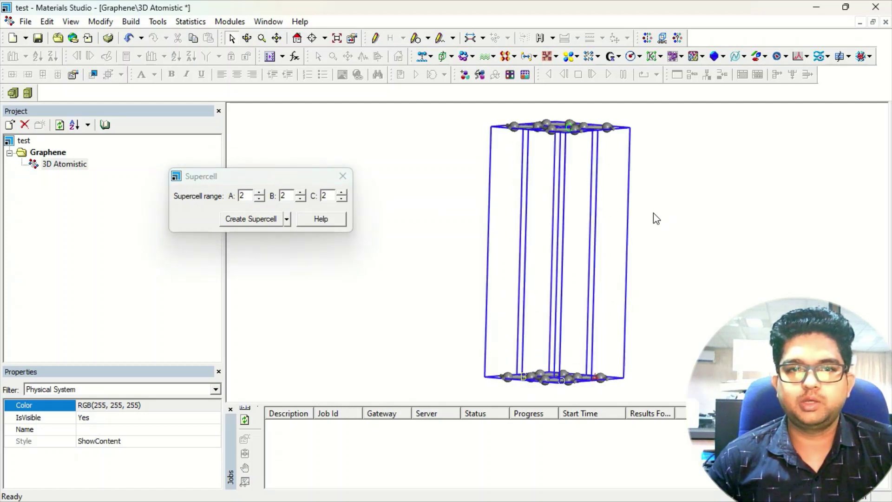
{"action": "left_click", "coordinate": [262, 222]}
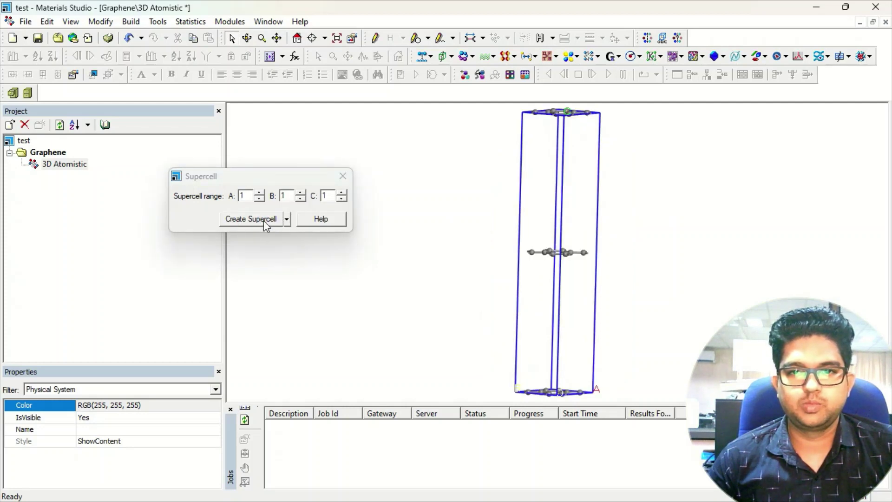
{"action": "left_click", "coordinate": [342, 176]}
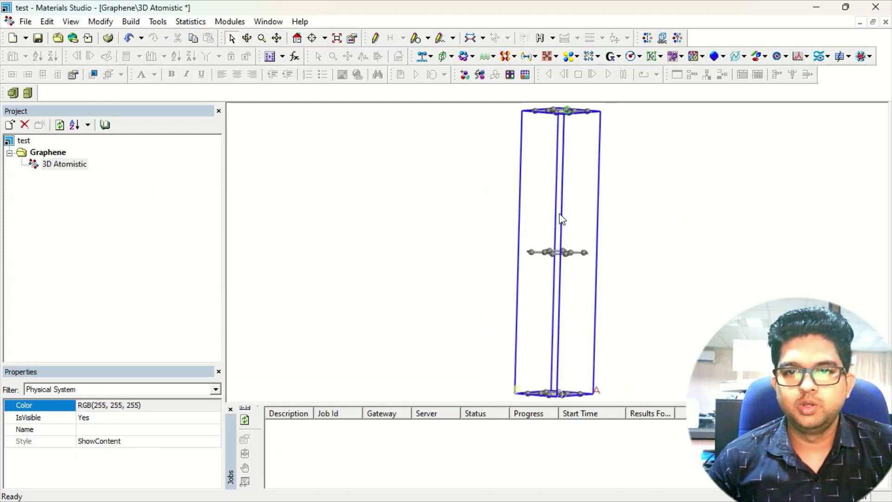
{"action": "scroll", "coordinate": [567, 225], "scroll_direction": "down", "scroll_amount": 1}
{"action": "mouse_move", "coordinate": [563, 228]}
{"action": "right_mouse_down"}
{"action": "mouse_move", "coordinate": [557, 247]}
{"action": "mouse_move", "coordinate": [548, 226]}
{"action": "right_mouse_up"}
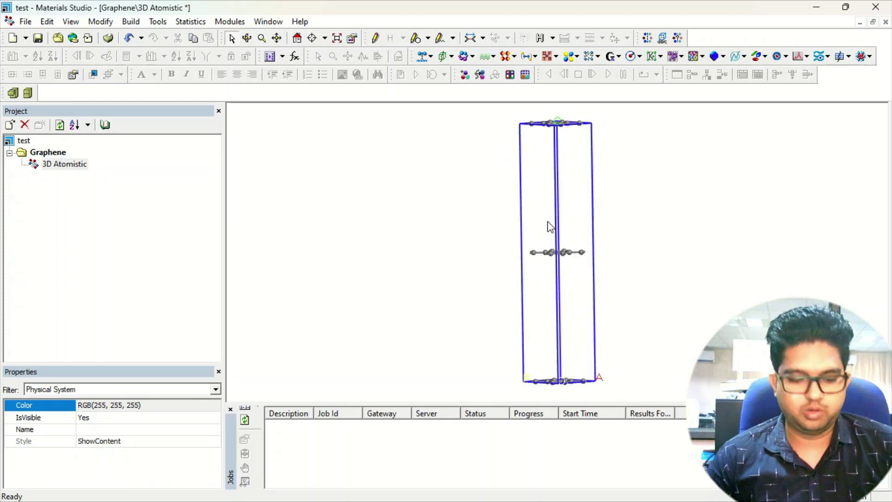
{"action": "scroll", "coordinate": [548, 225], "scroll_direction": "up", "scroll_amount": 2}
{"action": "scroll", "coordinate": [548, 226], "scroll_direction": "down", "scroll_amount": 2}
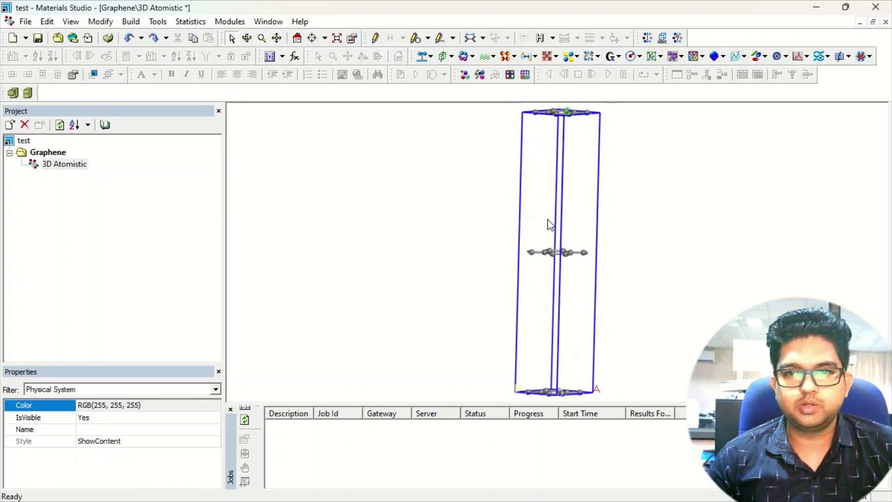
{"action": "right_click_drag", "start_coordinate": [549, 225], "coordinate": [548, 224]}
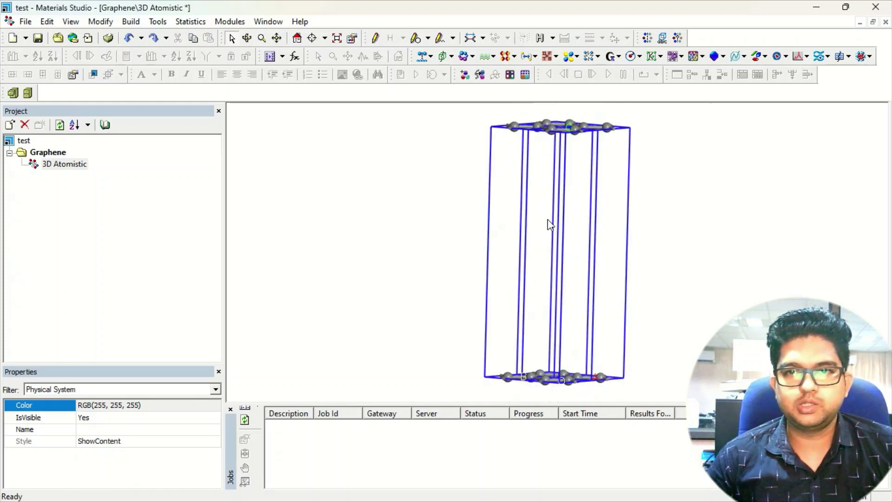
{"action": "left_click", "coordinate": [677, 38]}
{"action": "left_click", "coordinate": [39, 82]}
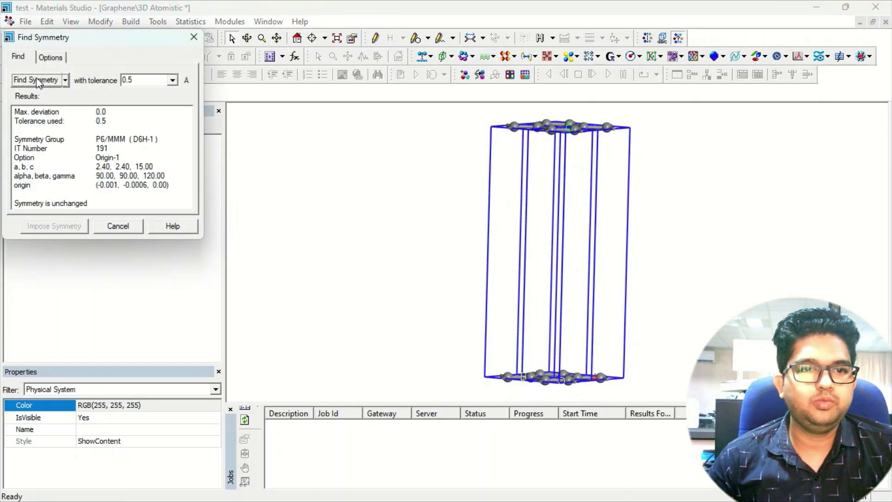
{"action": "left_click", "coordinate": [194, 37]}
{"action": "right_click_drag", "start_coordinate": [527, 163], "coordinate": [571, 157]}
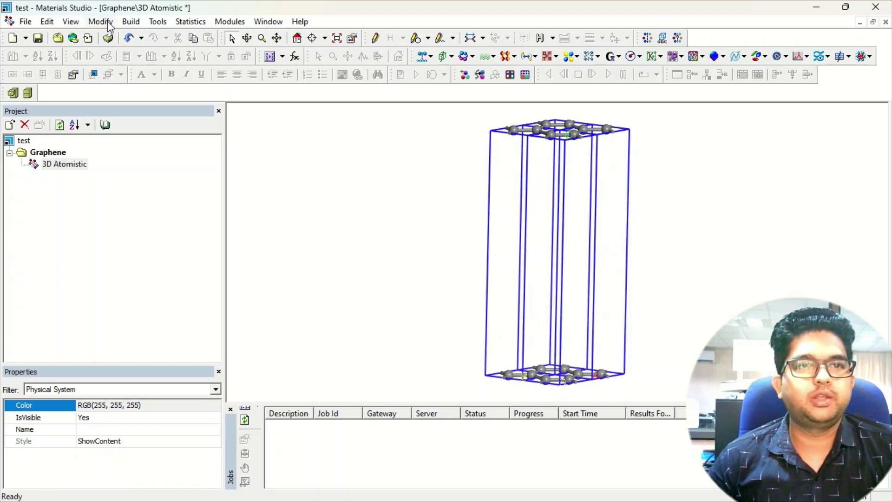
Open the Supercell settings and close them without creating a supercell.
{"action": "left_click", "coordinate": [130, 21]}
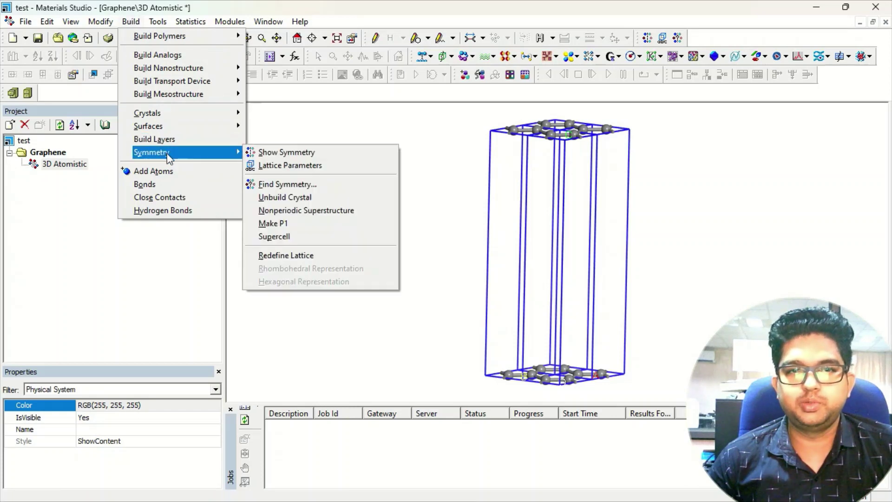
{"action": "left_click", "coordinate": [304, 236]}
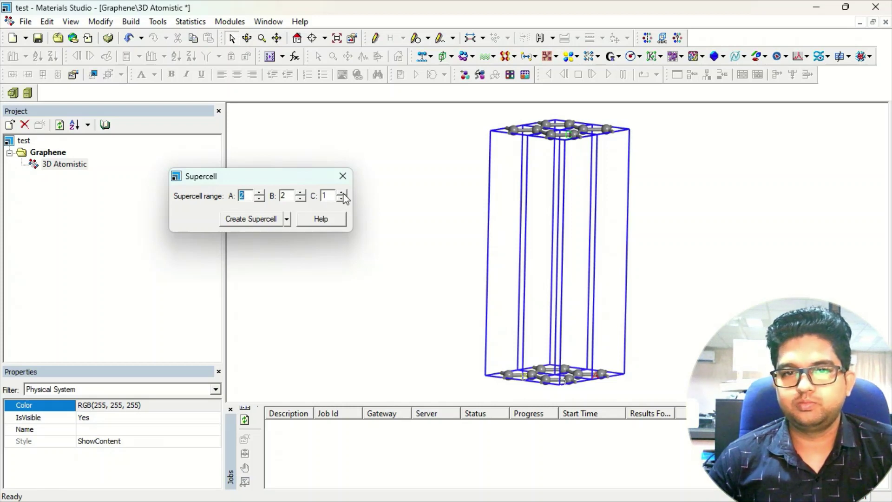
{"action": "left_click", "coordinate": [343, 176]}
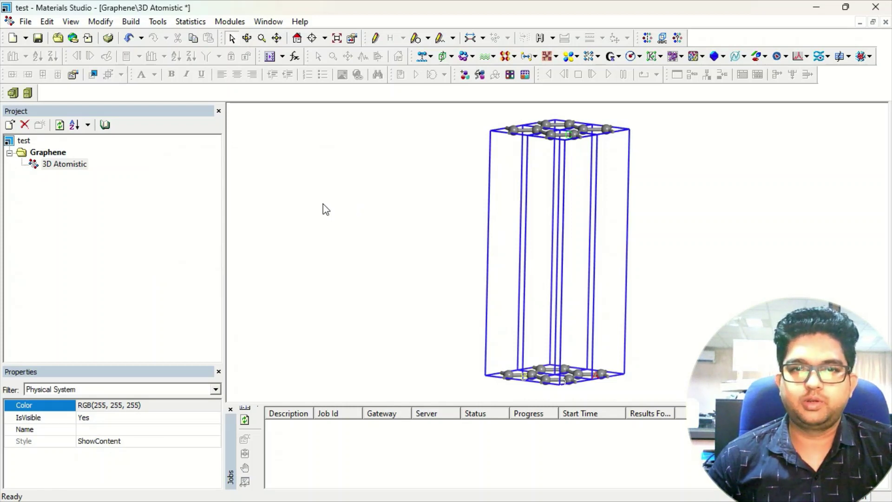
Set the lattice display C Max to 2 so two cells stack vertically.
{"action": "right_click", "coordinate": [323, 204]}
{"action": "left_click", "coordinate": [369, 270]}
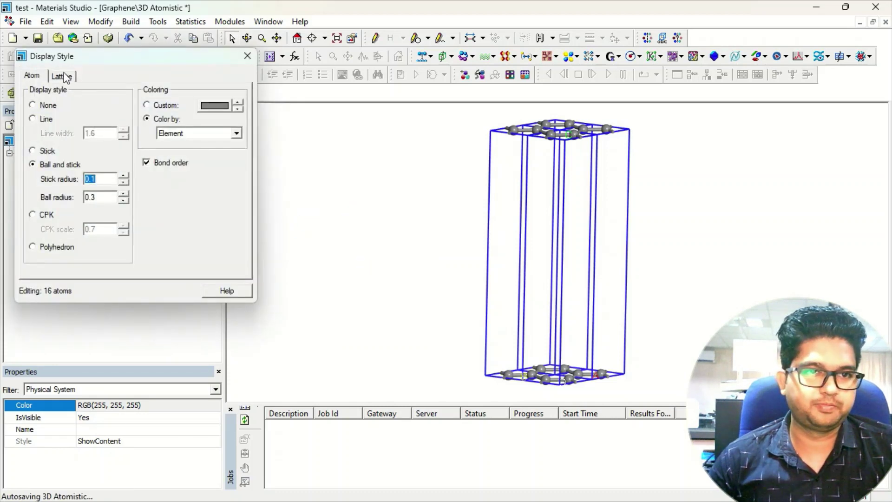
{"action": "left_click", "coordinate": [62, 76]}
{"action": "left_click", "coordinate": [123, 171]}
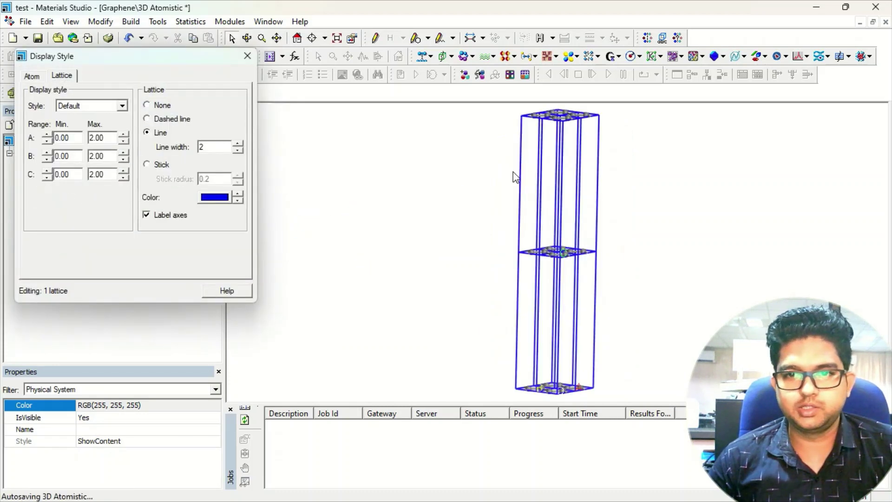
{"action": "left_click", "coordinate": [248, 55]}
{"action": "middle_click_drag", "start_coordinate": [565, 164], "coordinate": [366, 165]}
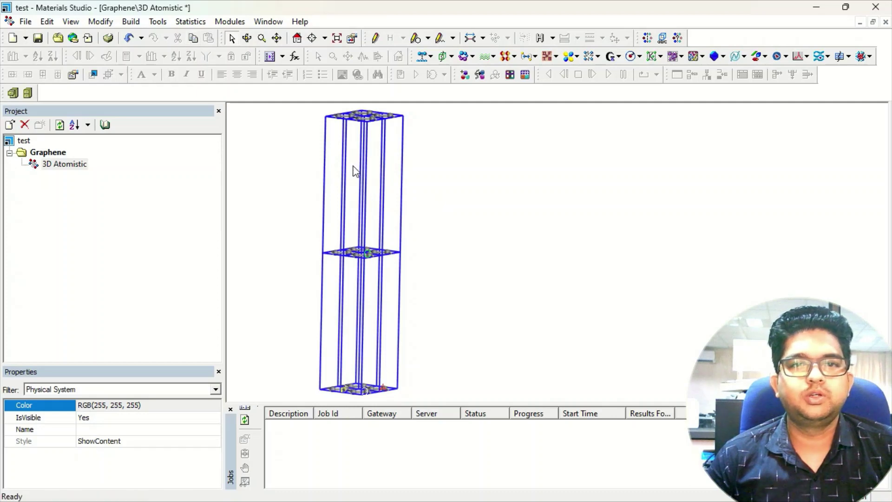
Create a 2×2×2 supercell from the graphene cell and rotate it into view.
{"action": "left_click", "coordinate": [130, 21]}
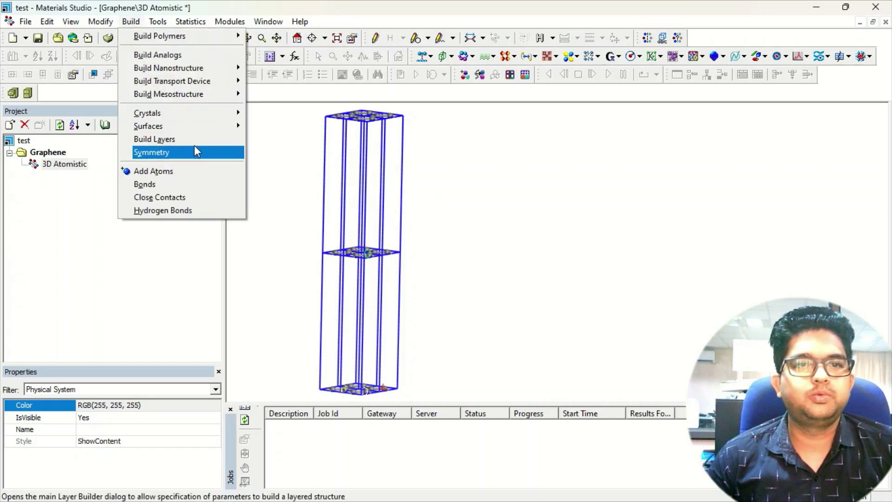
{"action": "mouse_move", "coordinate": [205, 153]}
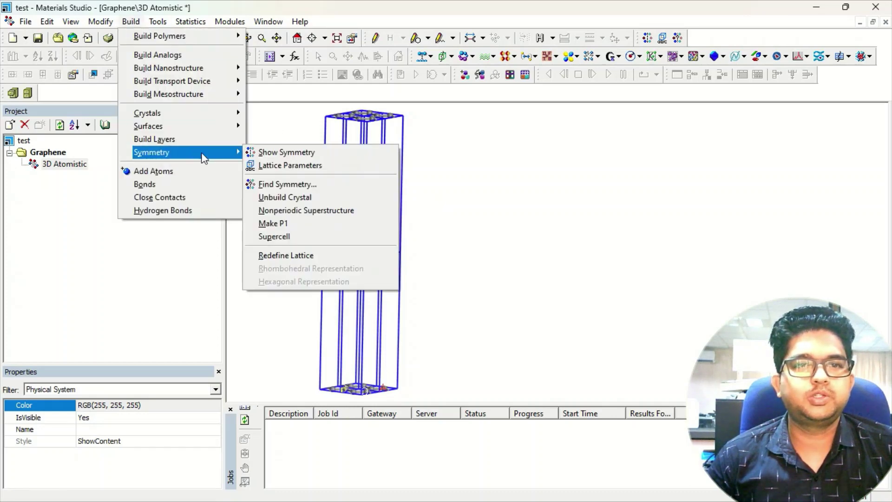
{"action": "left_click", "coordinate": [316, 244]}
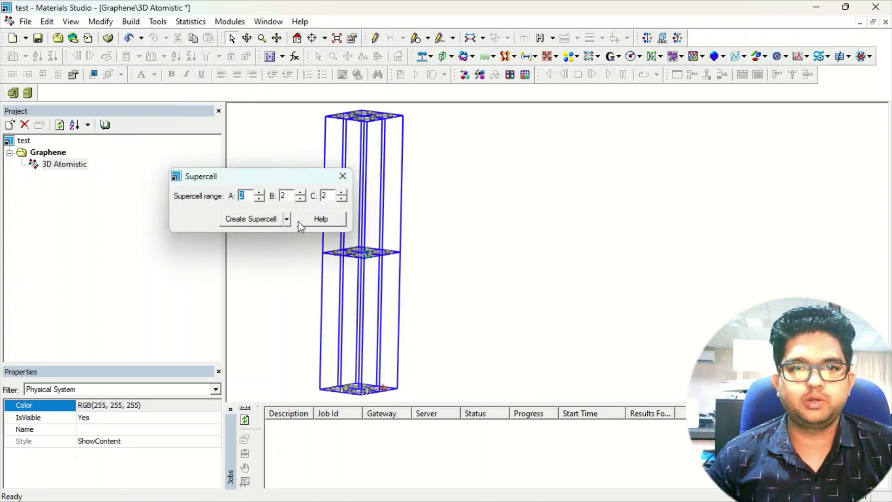
{"action": "left_click", "coordinate": [259, 219]}
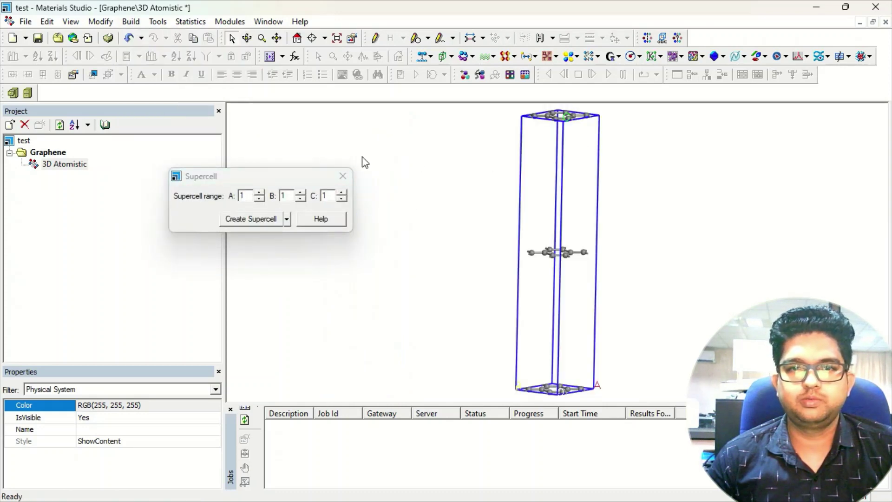
{"action": "left_click", "coordinate": [343, 175]}
{"action": "scroll", "coordinate": [580, 191], "scroll_direction": "down", "scroll_amount": 3}
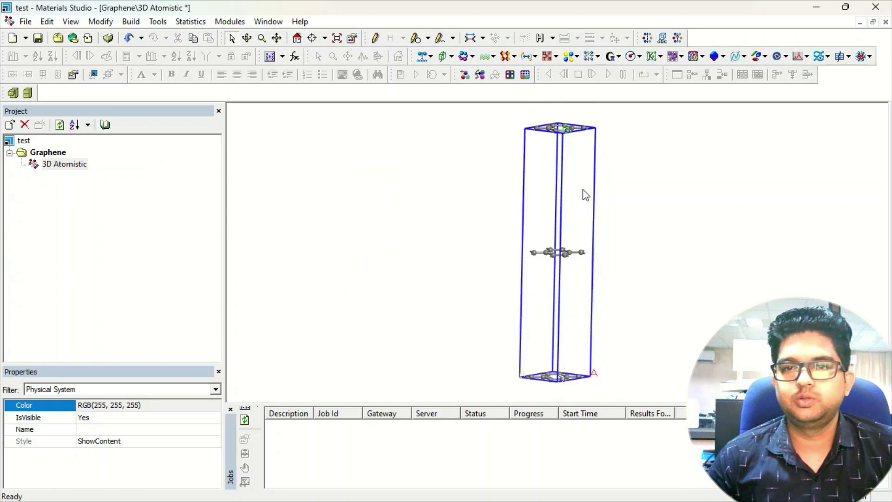
{"action": "left_click_drag", "start_coordinate": [581, 191], "coordinate": [433, 181]}
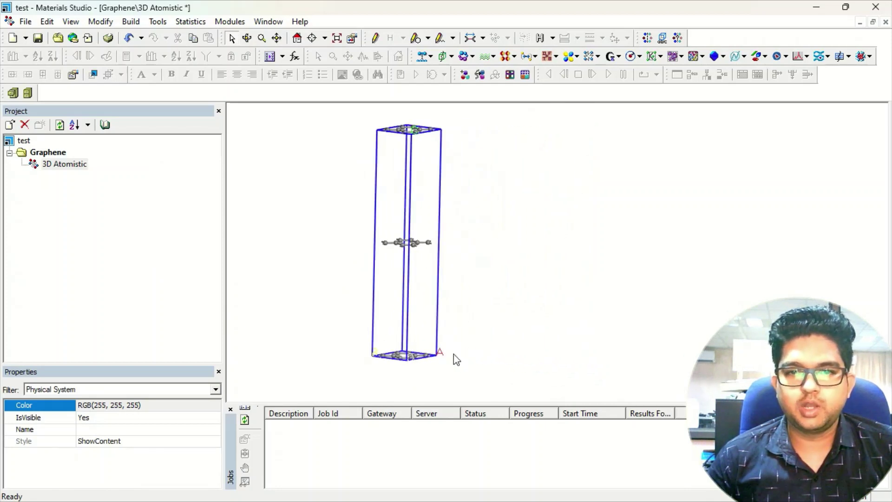
{"action": "right_click_drag", "start_coordinate": [419, 319], "coordinate": [402, 356]}
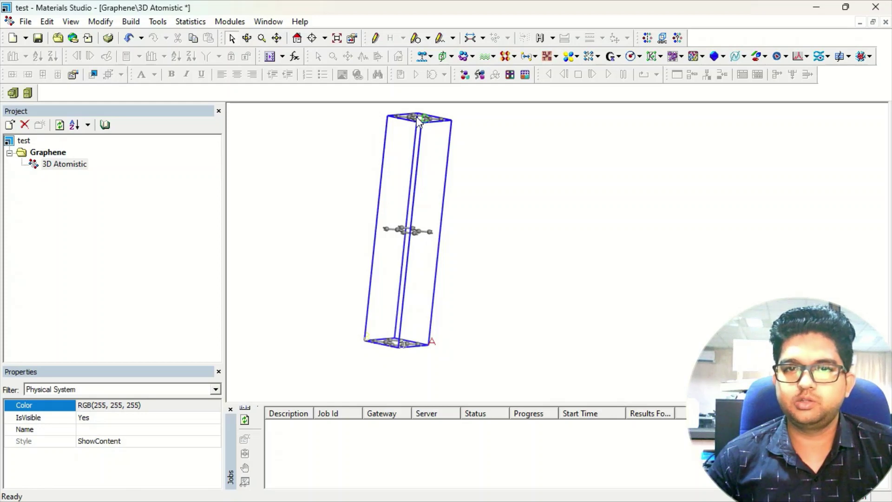
{"action": "right_click_drag", "start_coordinate": [438, 134], "coordinate": [432, 140]}
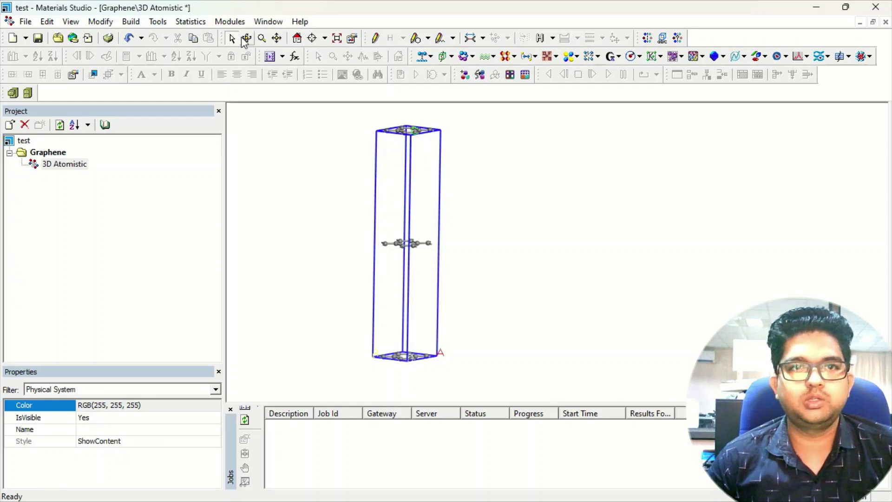
{"action": "left_click", "coordinate": [130, 21]}
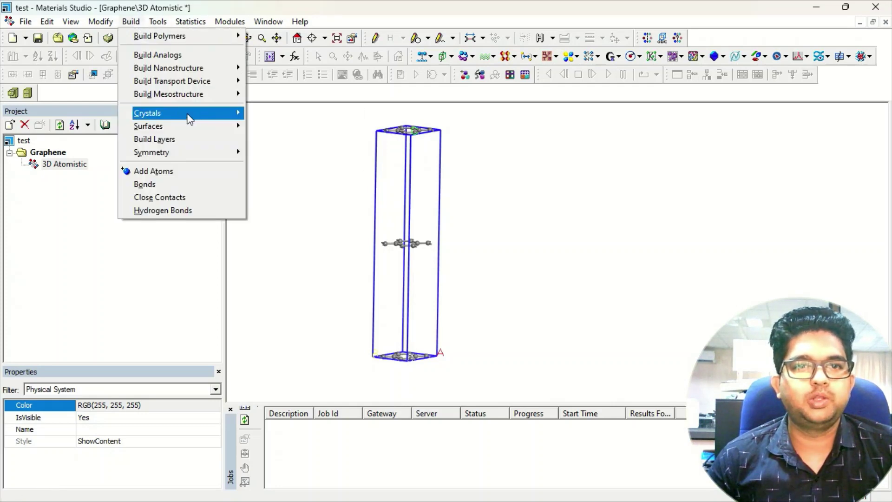
{"action": "mouse_move", "coordinate": [194, 112]}
{"action": "left_click", "coordinate": [274, 112]}
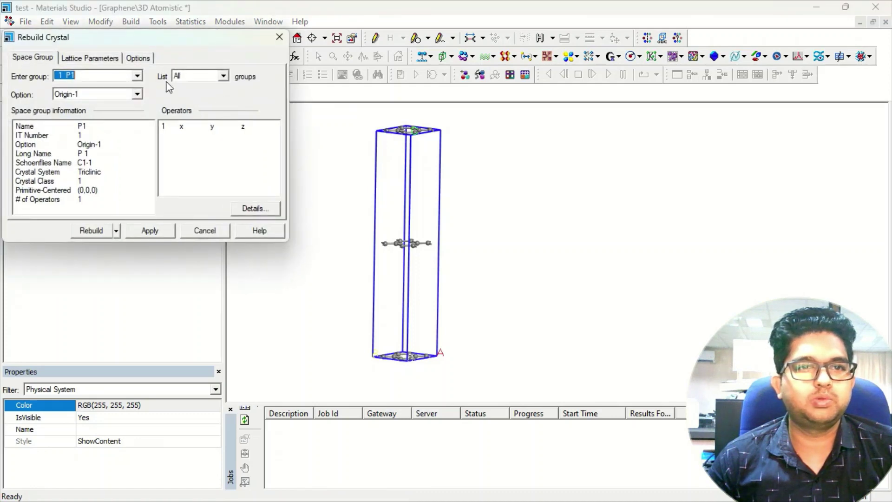
{"action": "left_click", "coordinate": [106, 60]}
{"action": "double_click", "coordinate": [195, 104]}
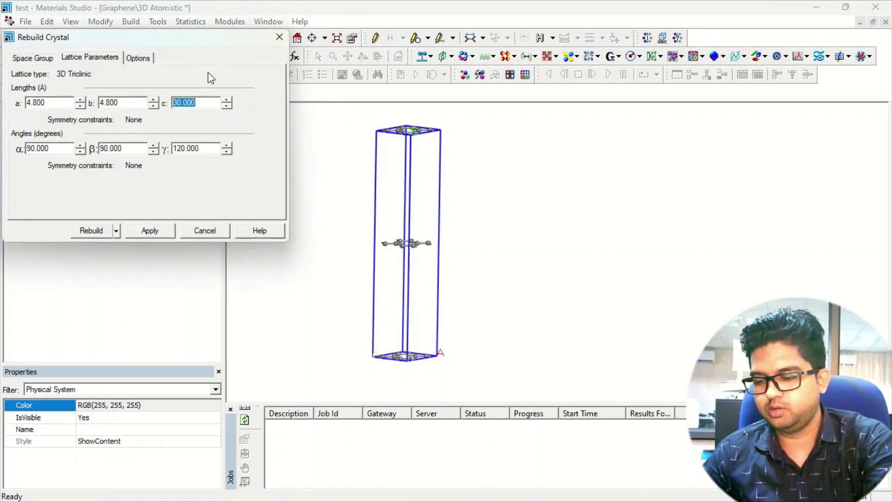
{"action": "type", "text": "8"}
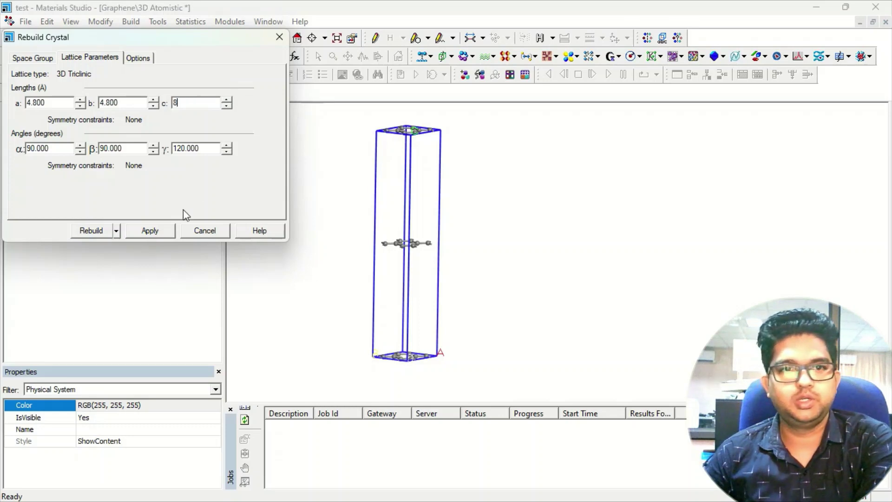
{"action": "left_click", "coordinate": [150, 235]}
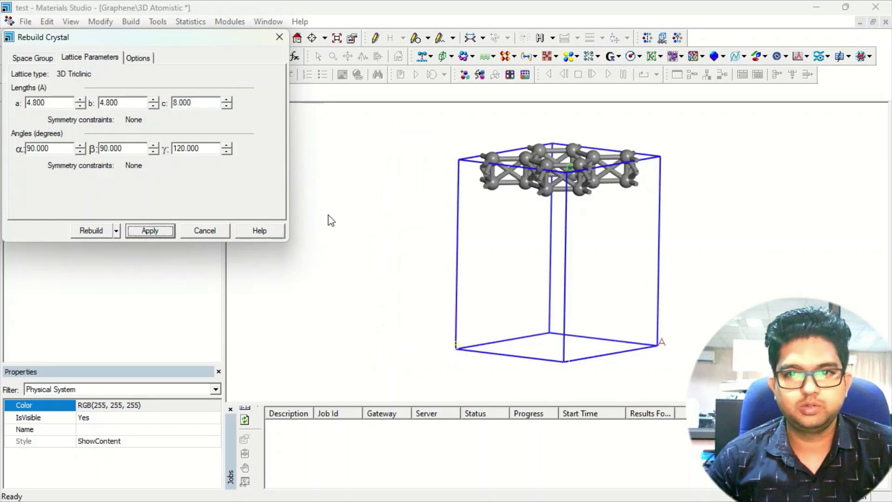
{"action": "left_click", "coordinate": [205, 231]}
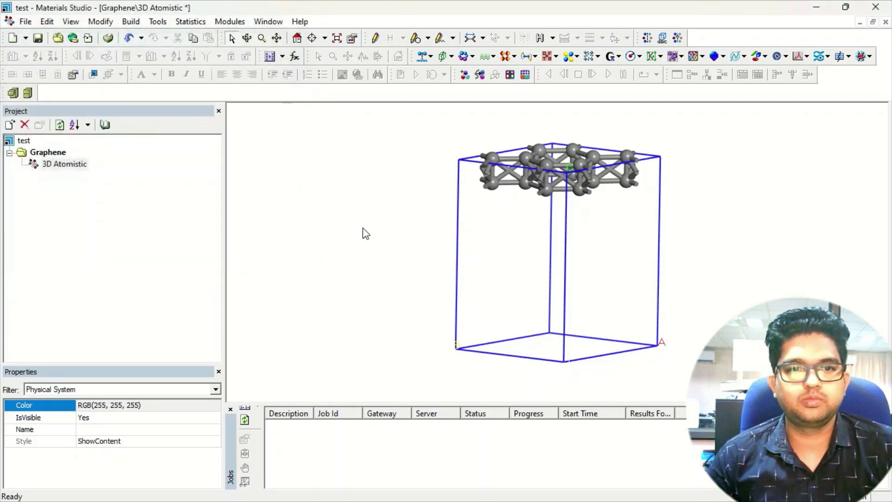
{"action": "key", "text": "ctrl+z"}
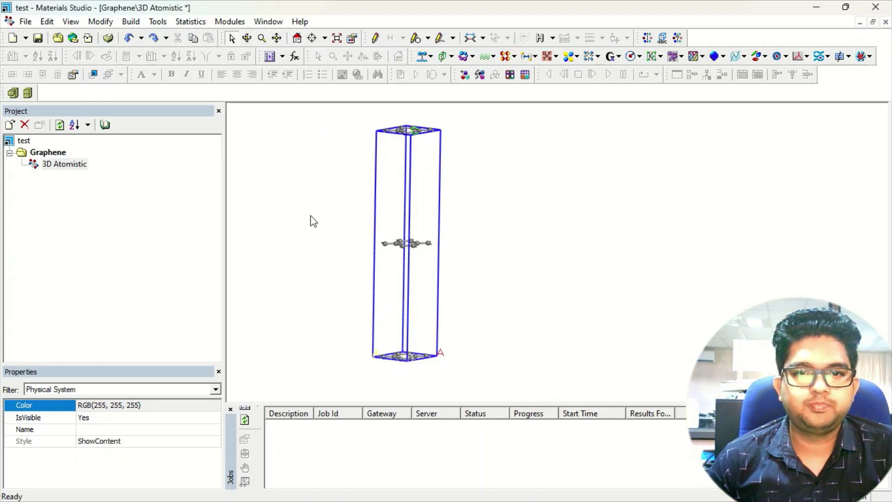
Open the Supercell settings and close them without changes.
{"action": "left_click", "coordinate": [131, 21]}
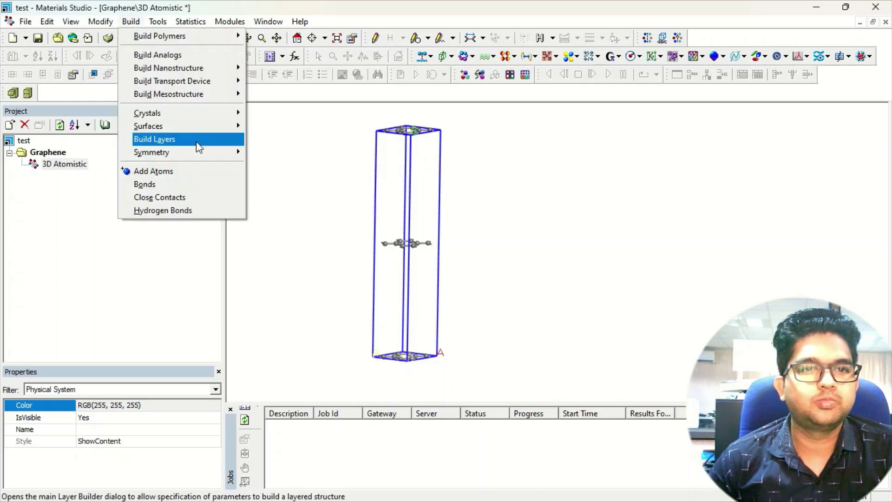
{"action": "mouse_move", "coordinate": [215, 159]}
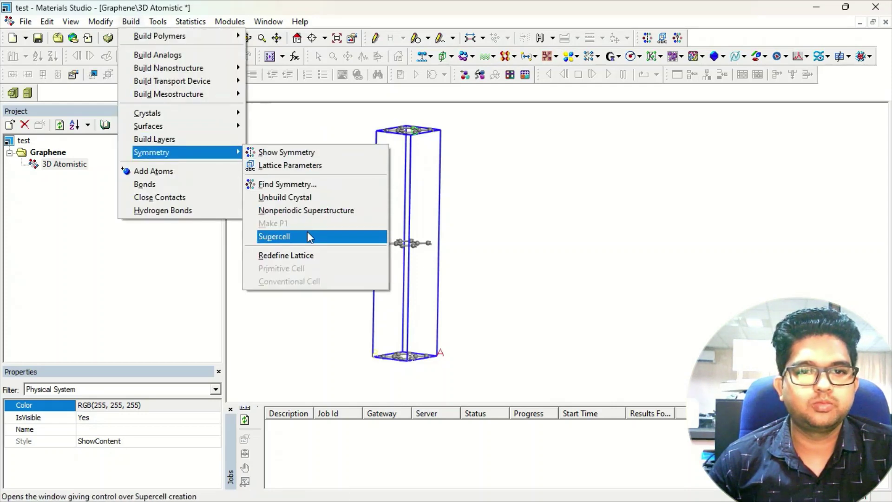
{"action": "left_click", "coordinate": [308, 236]}
{"action": "left_click", "coordinate": [342, 176]}
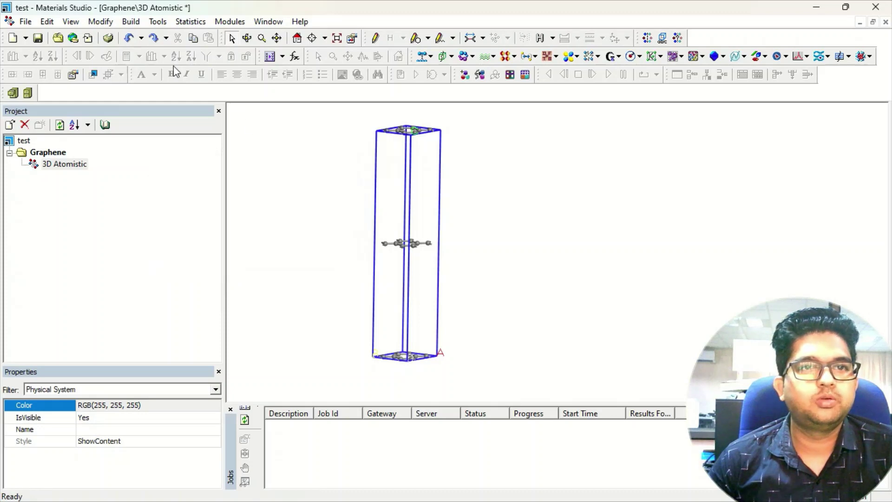
Rebuild the crystal with the c lattice length set to 20 Å.
{"action": "left_click", "coordinate": [131, 22]}
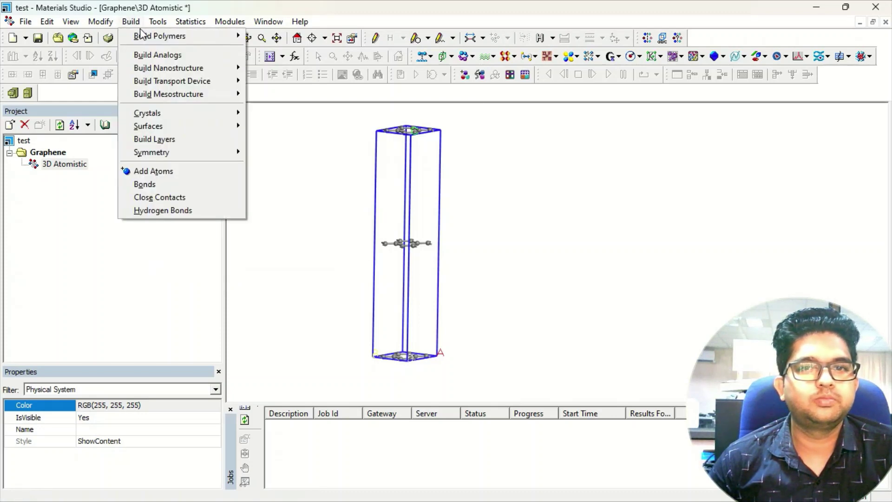
{"action": "left_click", "coordinate": [140, 22]}
{"action": "left_click", "coordinate": [156, 22]}
{"action": "mouse_move", "coordinate": [132, 24]}
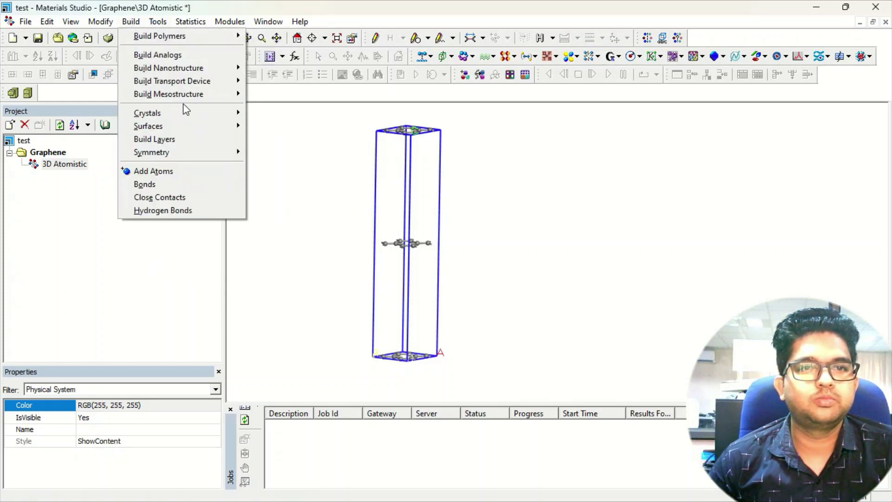
{"action": "mouse_move", "coordinate": [187, 112]}
{"action": "left_click", "coordinate": [270, 111]}
{"action": "left_click", "coordinate": [107, 57]}
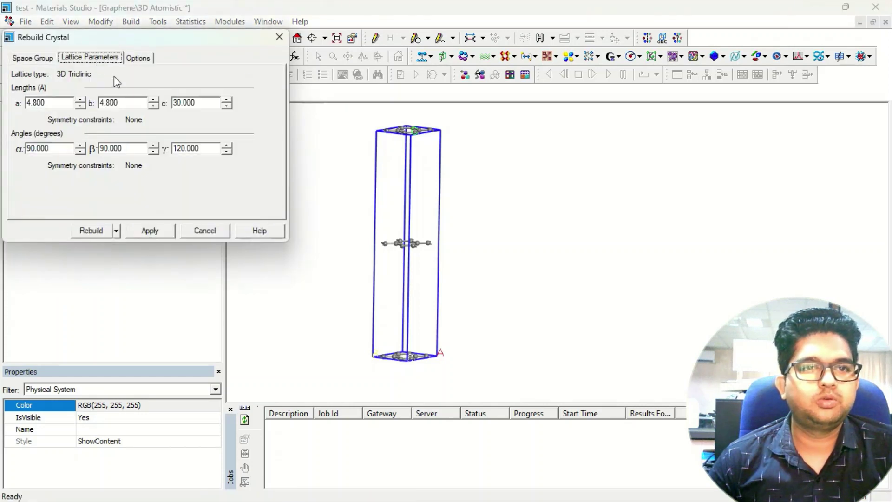
{"action": "double_click", "coordinate": [195, 103]}
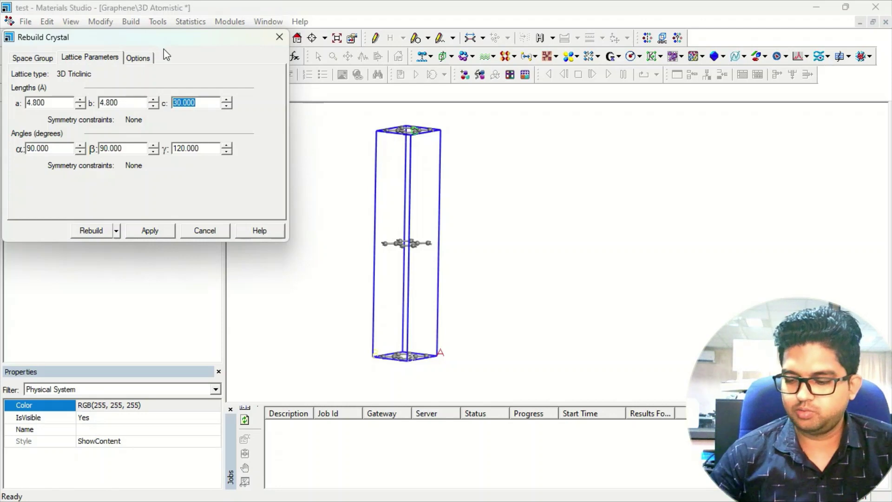
{"action": "type", "text": "20"}
{"action": "left_click", "coordinate": [158, 230]}
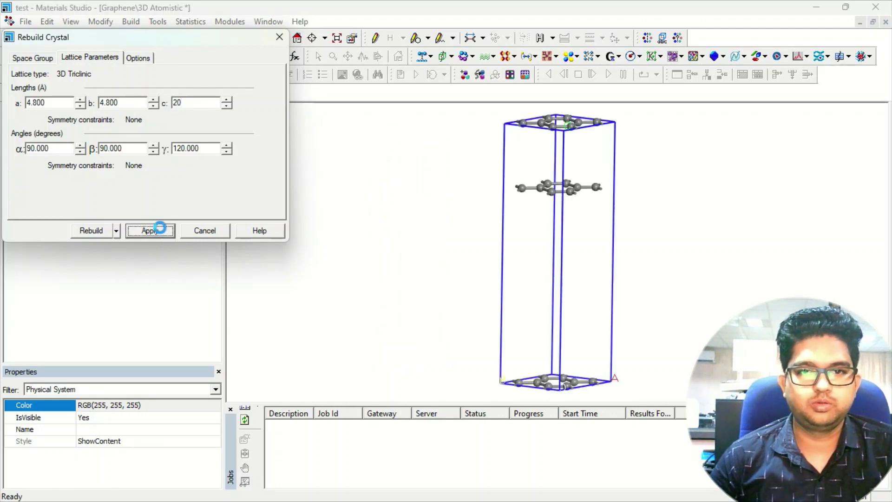
{"action": "left_click", "coordinate": [279, 37]}
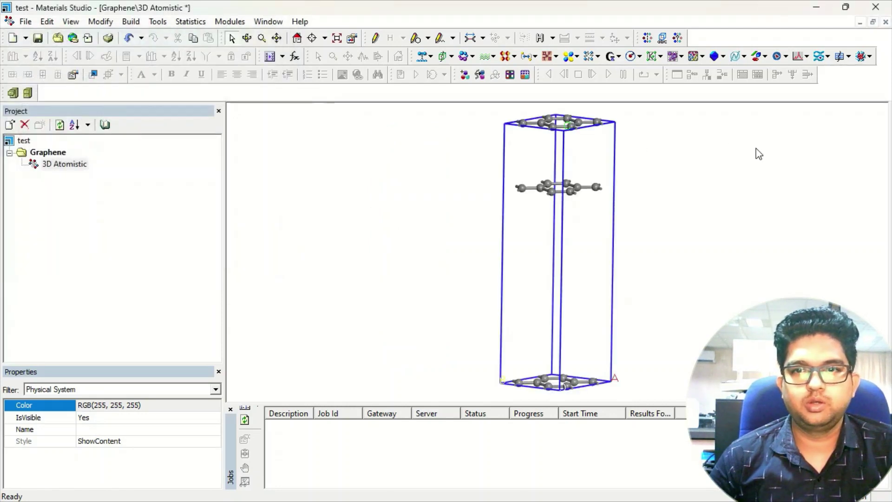
Box-select the middle graphene layer and move it down the cell with percentage-of-screen steps.
{"action": "left_click_drag", "start_coordinate": [508, 171], "coordinate": [614, 211]}
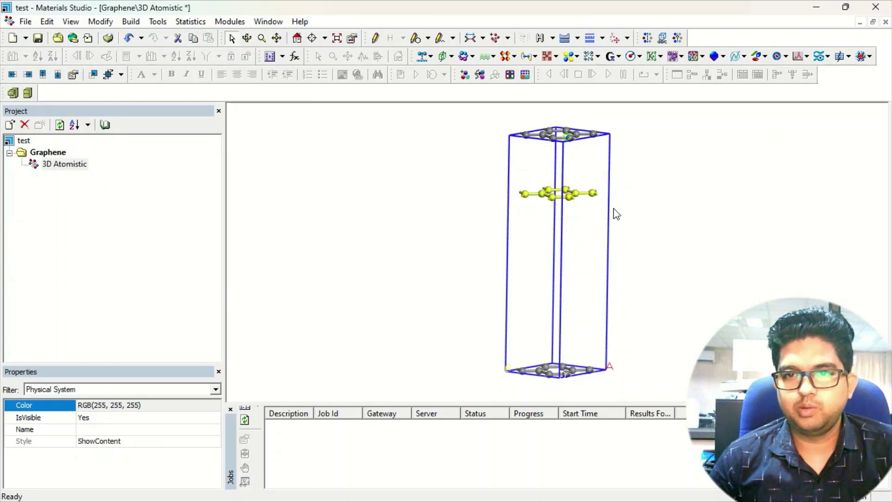
{"action": "middle_click_drag", "start_coordinate": [610, 220], "coordinate": [437, 204]}
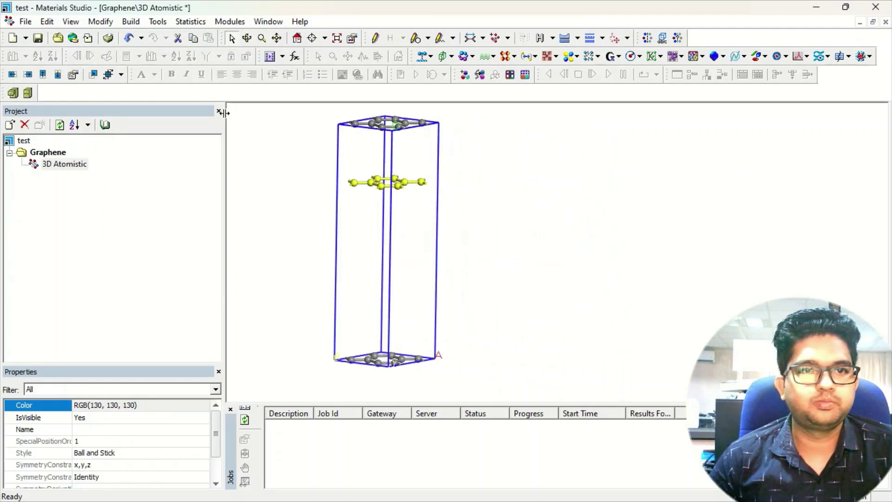
{"action": "left_click", "coordinate": [73, 74]}
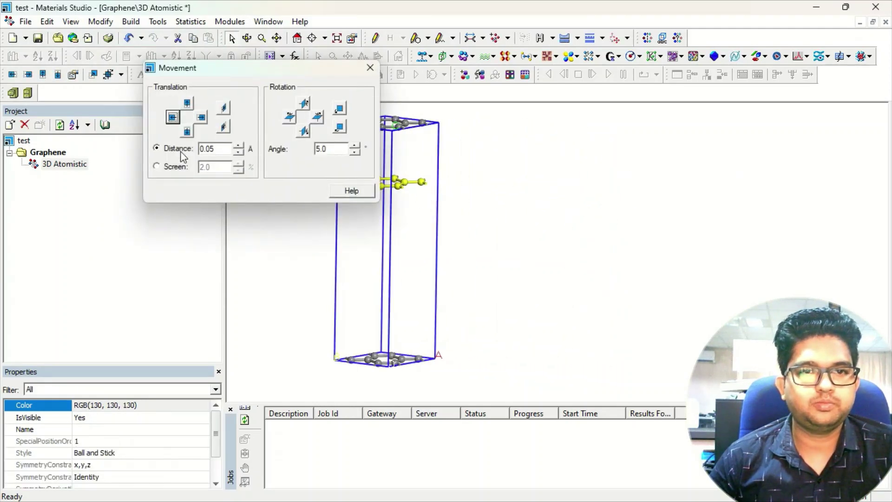
{"action": "left_click", "coordinate": [171, 168]}
{"action": "left_click_drag", "start_coordinate": [224, 72], "coordinate": [85, 90]}
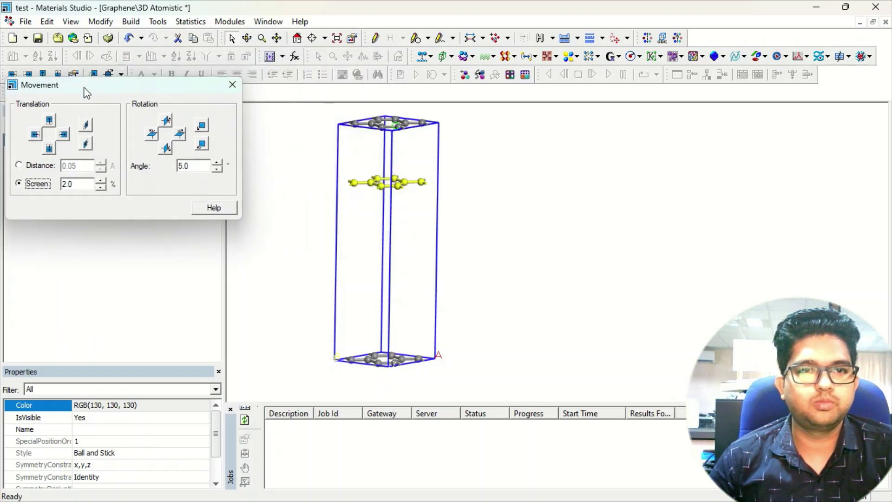
{"action": "left_click", "coordinate": [50, 149]}
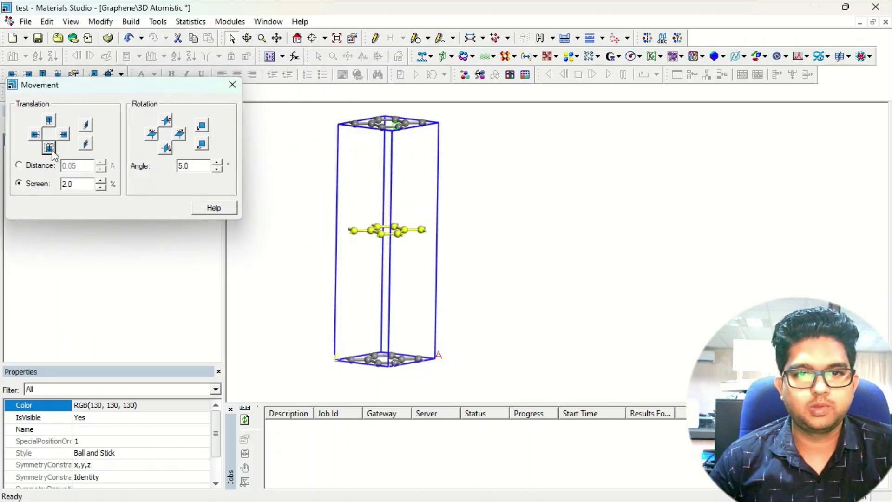
{"action": "left_click", "coordinate": [233, 84]}
{"action": "left_click", "coordinate": [281, 192]}
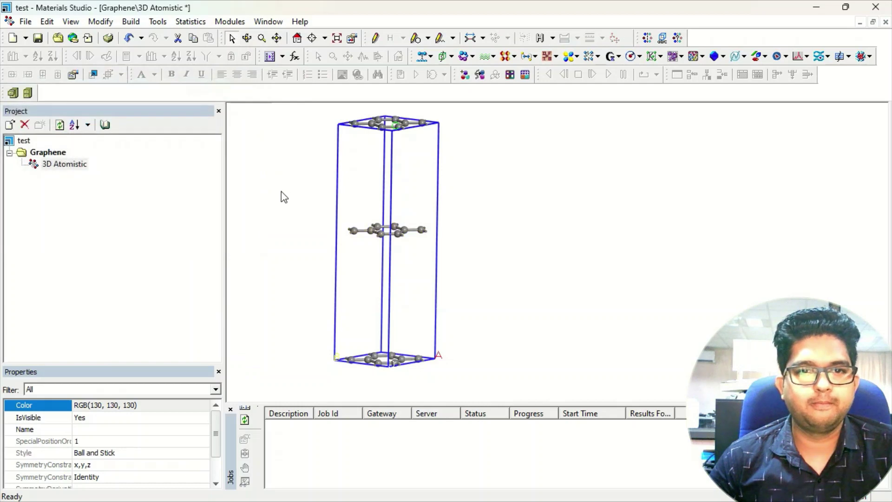
{"action": "left_click", "coordinate": [130, 22]}
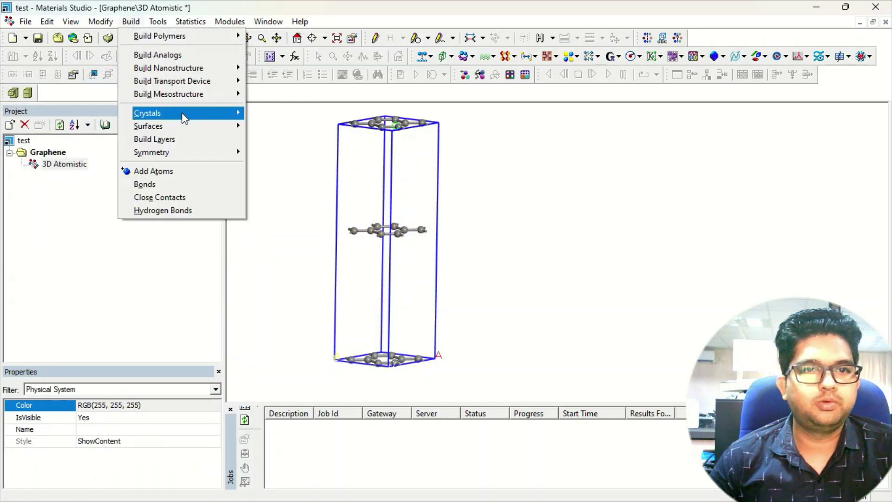
Try a c length of 12 Å and nudge the middle graphene layer down one step.
{"action": "mouse_move", "coordinate": [182, 113]}
{"action": "left_click", "coordinate": [279, 113]}
{"action": "left_click", "coordinate": [92, 59]}
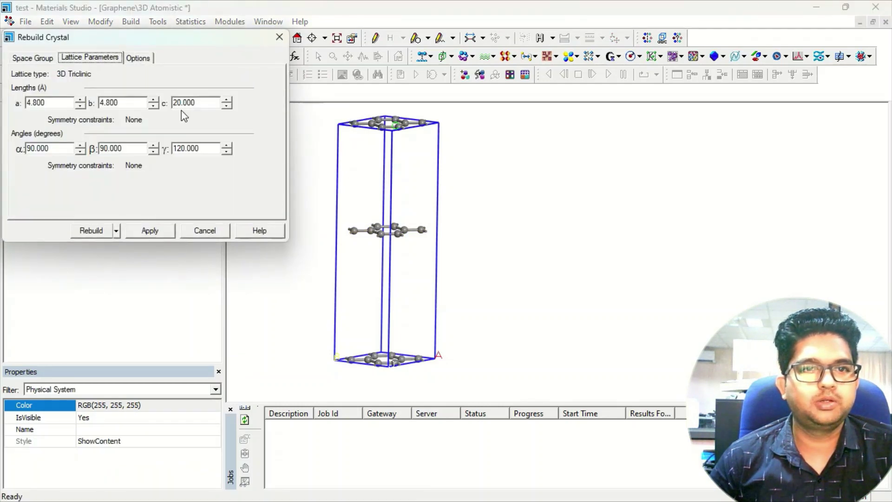
{"action": "double_click", "coordinate": [199, 102]}
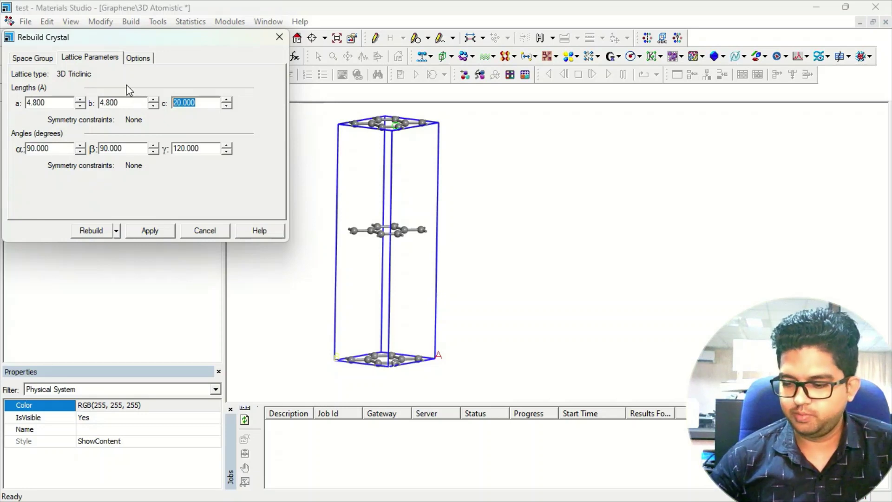
{"action": "type", "text": "12"}
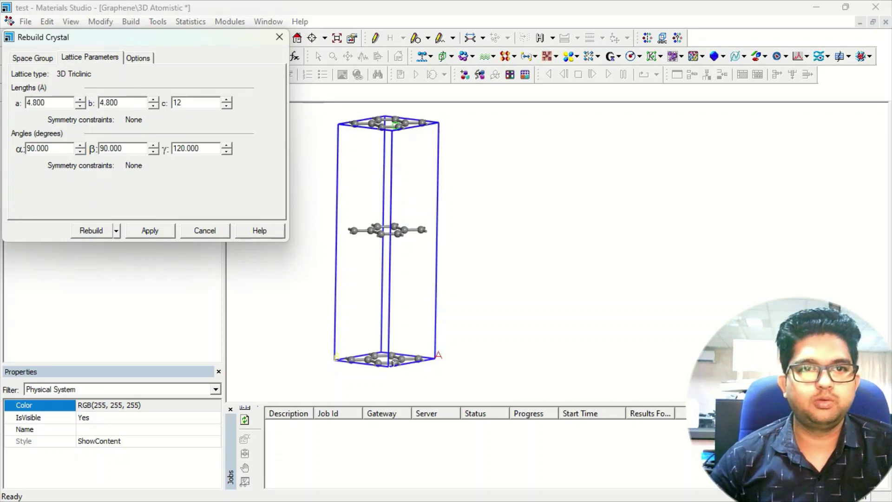
{"action": "left_click", "coordinate": [158, 231]}
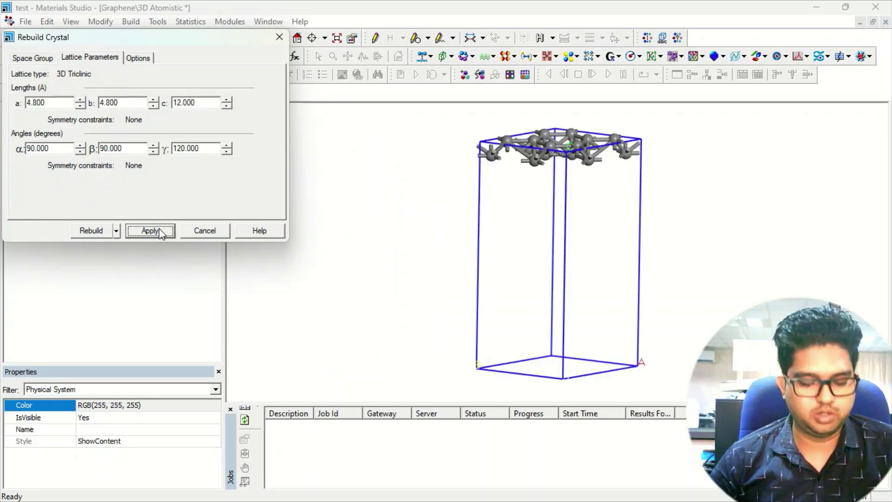
{"action": "left_click", "coordinate": [279, 37]}
{"action": "left_click_drag", "start_coordinate": [327, 191], "coordinate": [441, 260]}
{"action": "left_click", "coordinate": [57, 75]}
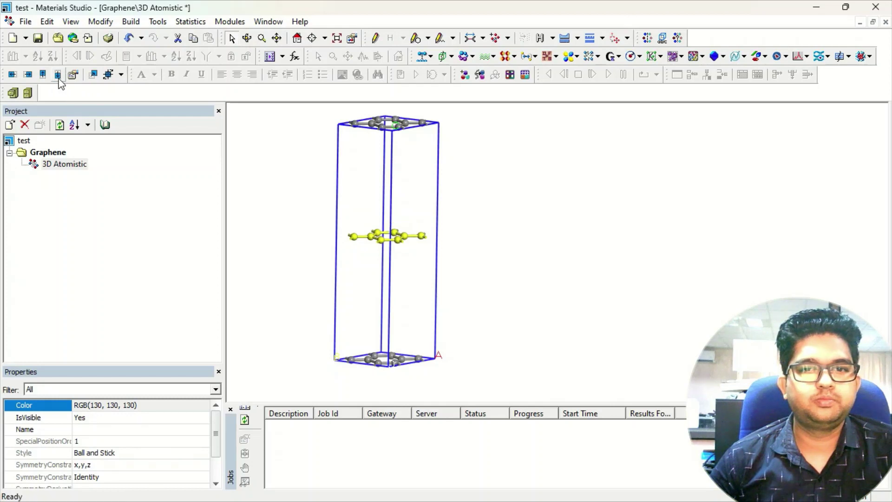
{"action": "left_click", "coordinate": [256, 160]}
Rebuild the crystal with a c length of 15 Å.
{"action": "left_click", "coordinate": [131, 22]}
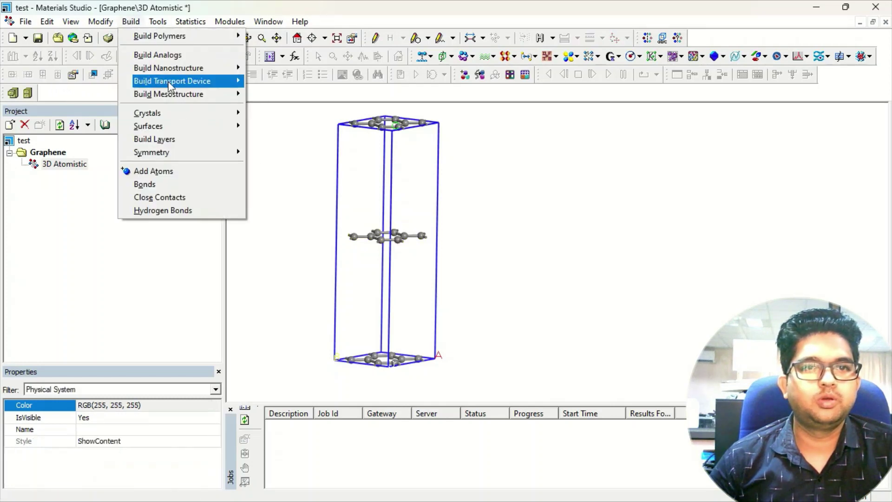
{"action": "mouse_move", "coordinate": [185, 112]}
{"action": "left_click", "coordinate": [274, 112]}
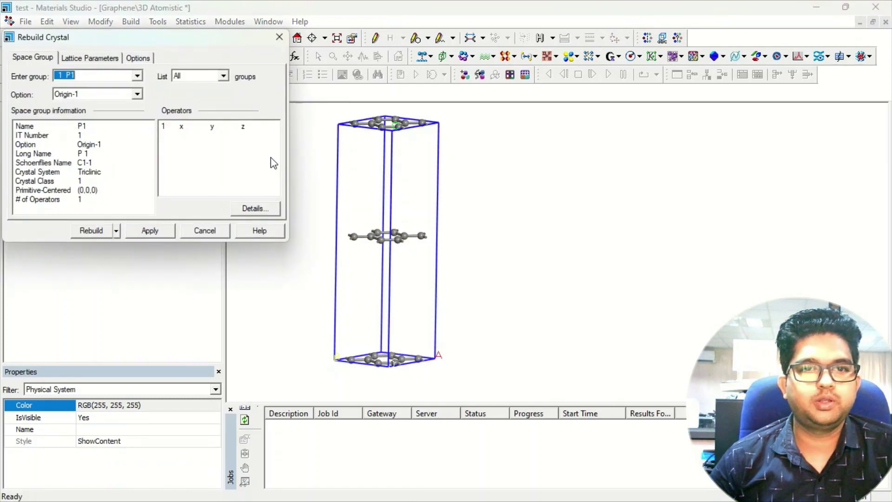
{"action": "left_click", "coordinate": [122, 60]}
{"action": "double_click", "coordinate": [191, 102]}
{"action": "type", "text": "1"}
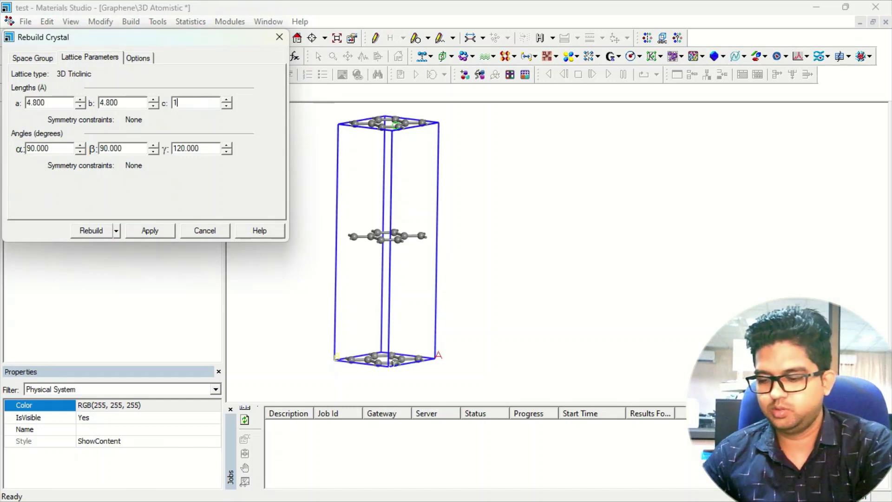
{"action": "type", "text": "5"}
{"action": "left_click", "coordinate": [150, 231]}
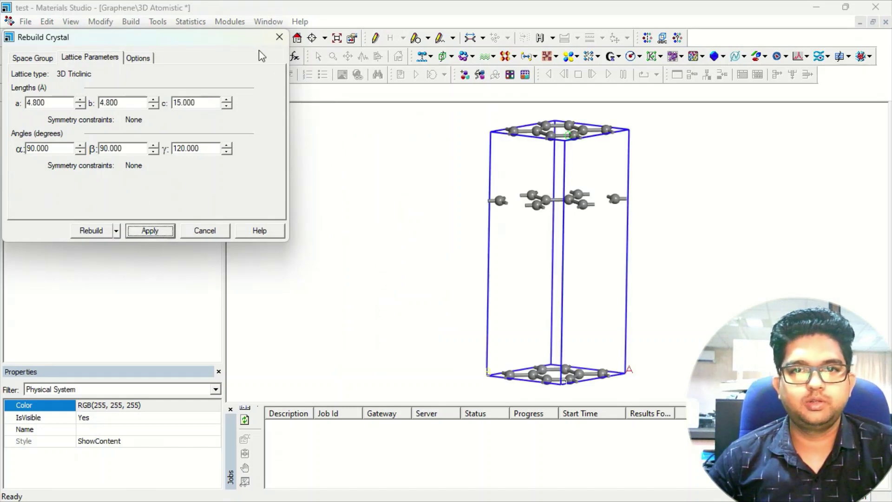
{"action": "left_click", "coordinate": [279, 38]}
Lower the middle graphene layer three steps toward mid-cell.
{"action": "left_click_drag", "start_coordinate": [442, 162], "coordinate": [682, 257]}
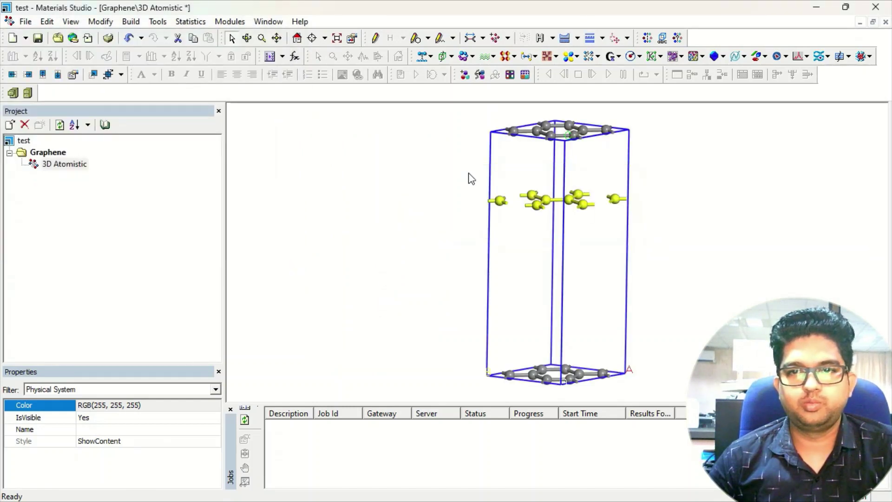
{"action": "left_click", "coordinate": [57, 75]}
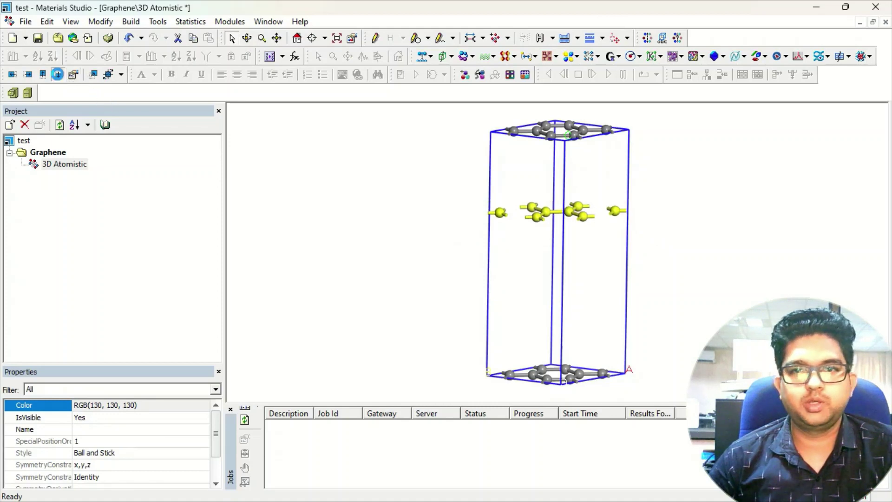
{"action": "left_click", "coordinate": [58, 76]}
{"action": "left_click", "coordinate": [57, 75]}
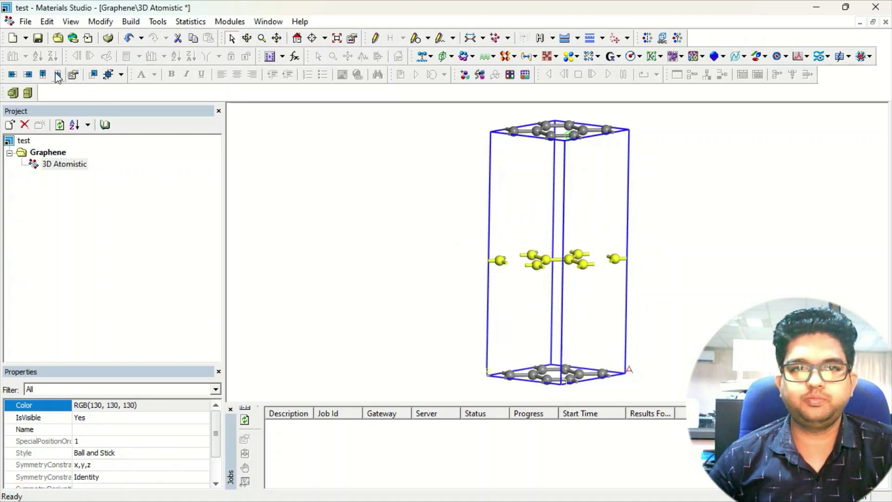
{"action": "left_click", "coordinate": [315, 158]}
Bring up Rebuild Crystal again for another c-length change.
{"action": "left_click", "coordinate": [157, 22]}
{"action": "left_click", "coordinate": [131, 22]}
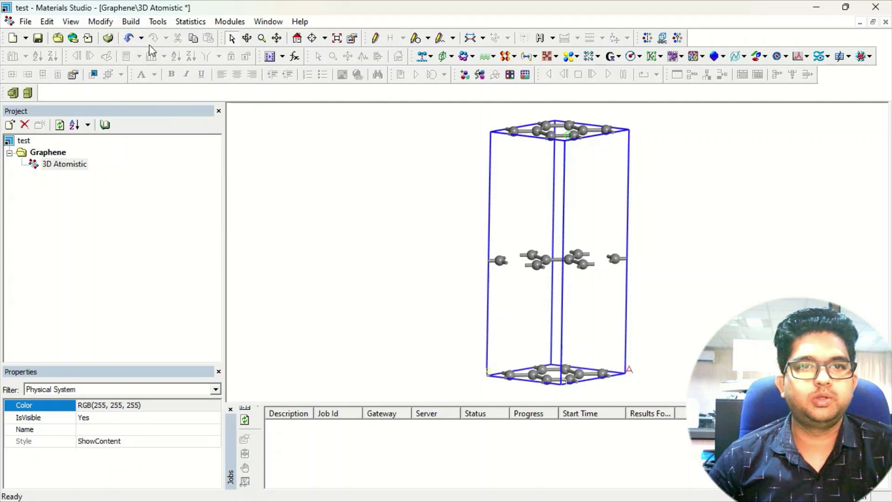
{"action": "left_click", "coordinate": [128, 21]}
{"action": "mouse_move", "coordinate": [185, 113]}
{"action": "left_click", "coordinate": [274, 111]}
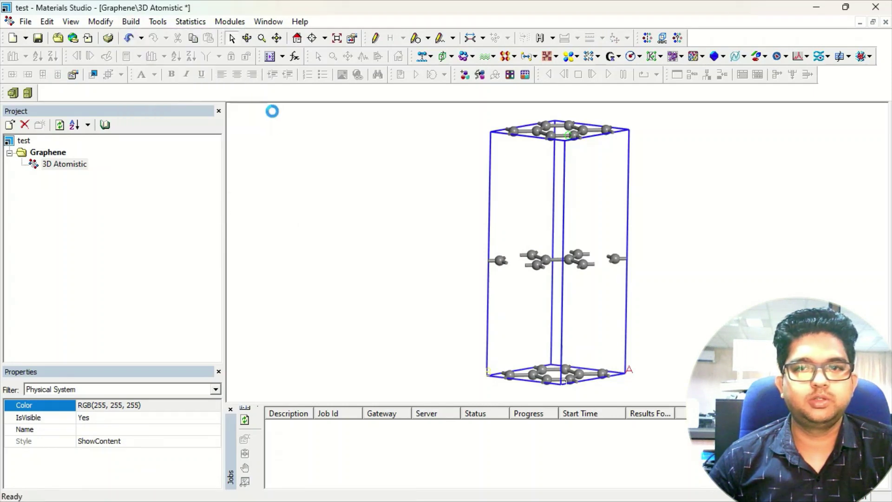
Rebuild the crystal with a c length of 10 Å.
{"action": "left_click", "coordinate": [90, 58]}
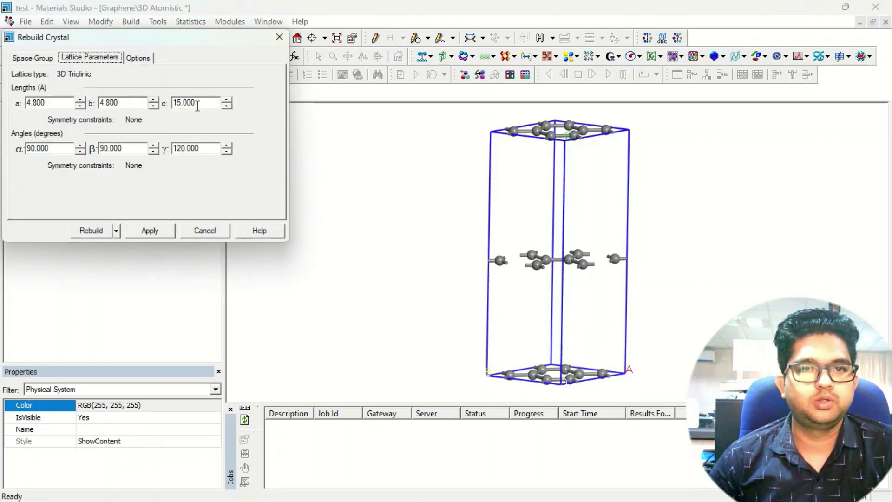
{"action": "double_click", "coordinate": [177, 103]}
{"action": "type", "text": "10"}
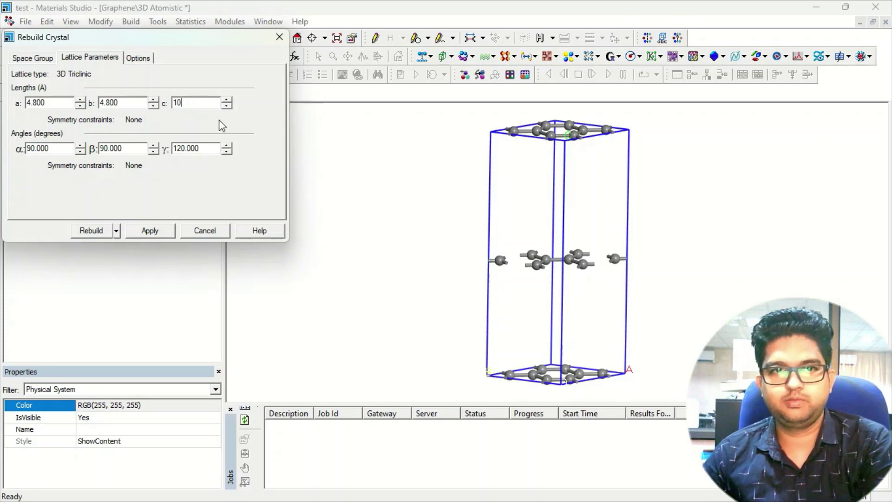
{"action": "left_click", "coordinate": [147, 232]}
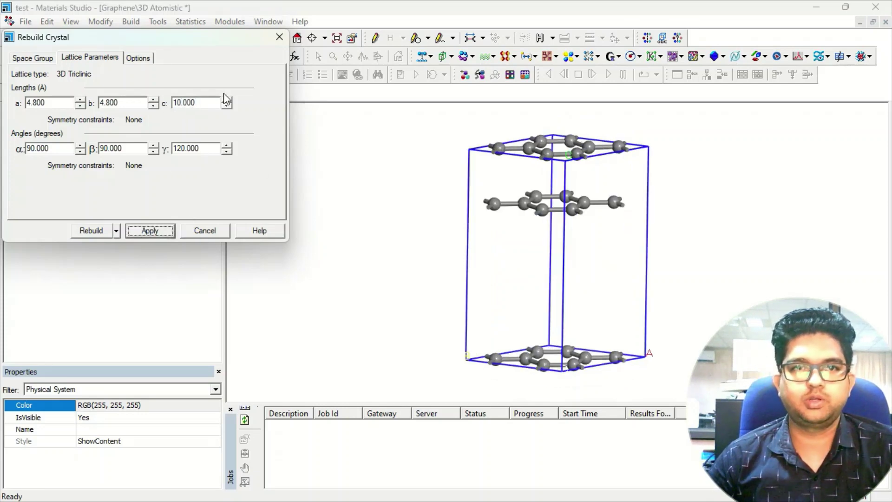
{"action": "left_click", "coordinate": [279, 37]}
Move the middle graphene layer down to mid-cell and view the layers side-on.
{"action": "left_click_drag", "start_coordinate": [452, 189], "coordinate": [676, 241]}
{"action": "left_click", "coordinate": [59, 75]}
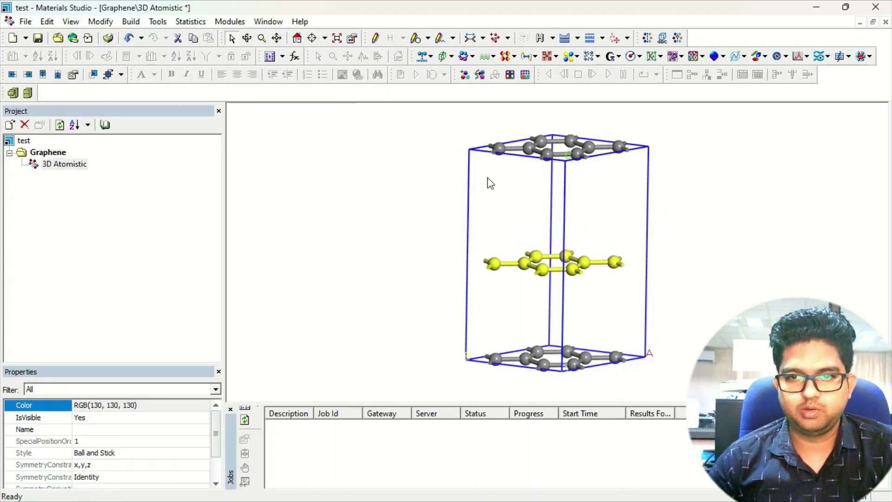
{"action": "right_click_drag", "start_coordinate": [579, 268], "coordinate": [560, 256]}
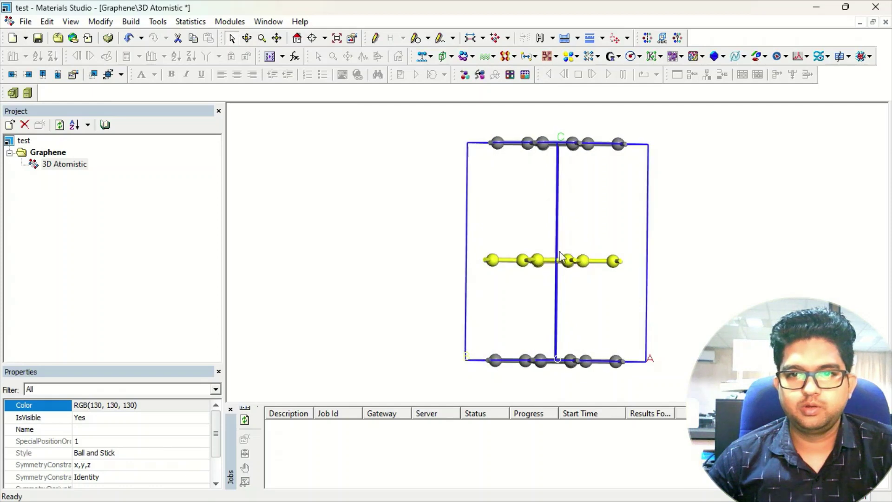
Find and impose P6/MMM symmetry, then pan and tilt to inspect the two layers.
{"action": "left_click", "coordinate": [677, 39]}
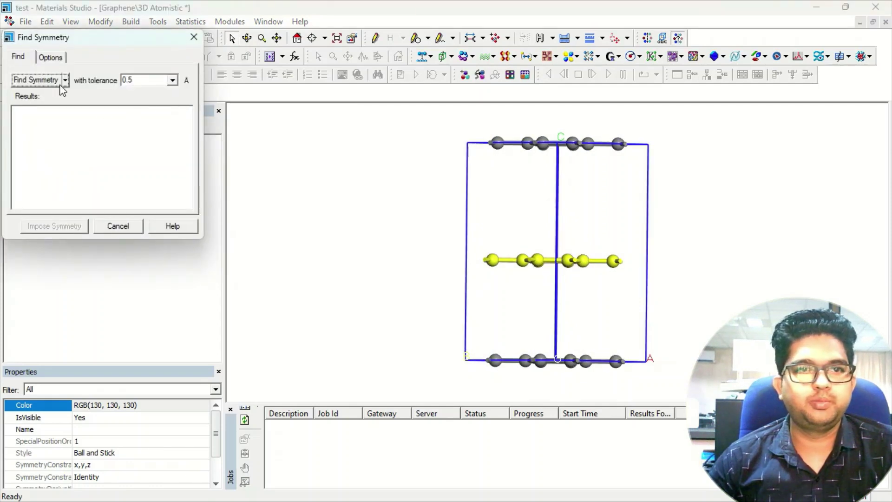
{"action": "left_click", "coordinate": [41, 81]}
{"action": "left_click", "coordinate": [52, 227]}
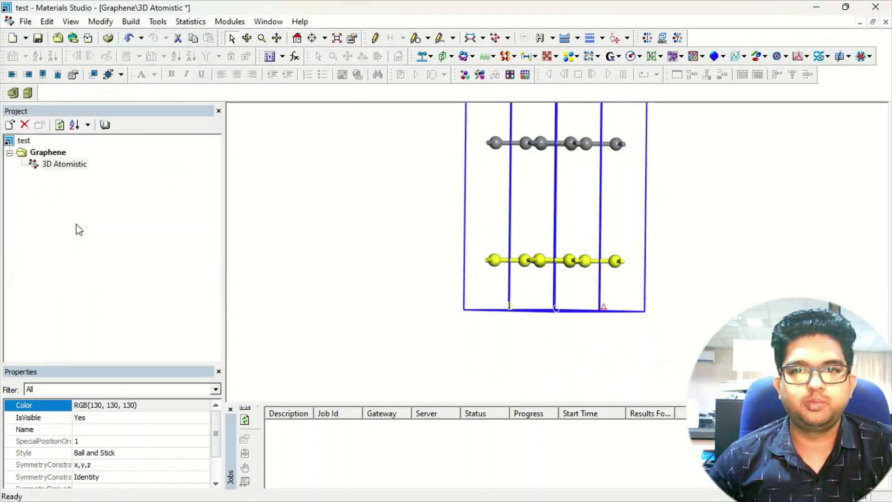
{"action": "middle_click_drag", "start_coordinate": [576, 172], "coordinate": [534, 193]}
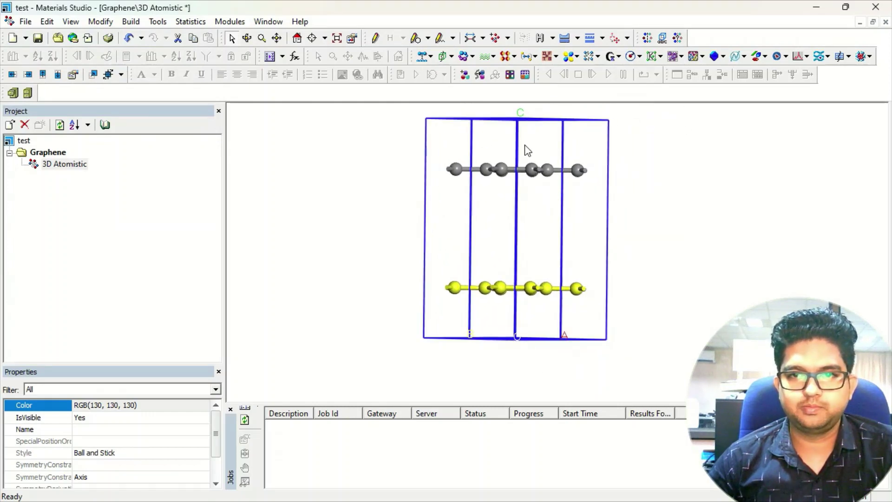
{"action": "right_click_drag", "start_coordinate": [524, 149], "coordinate": [539, 203]}
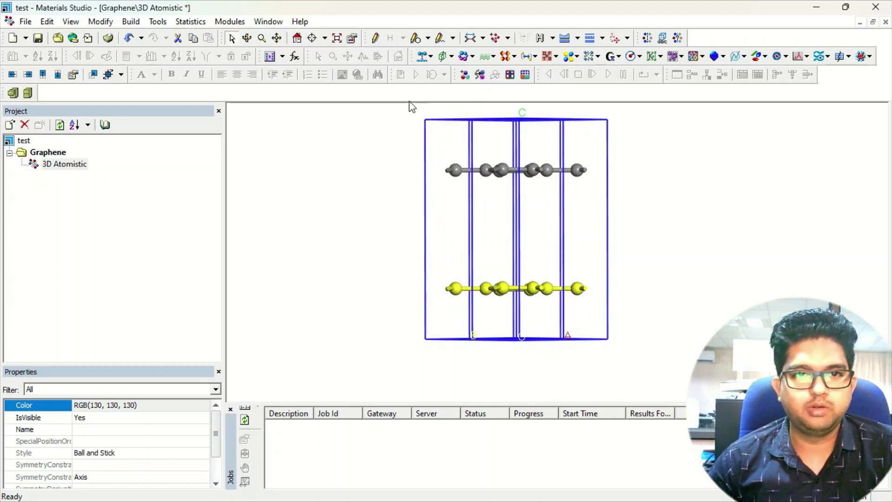
Bring the two graphene layers four steps closer together.
{"action": "left_click", "coordinate": [43, 75]}
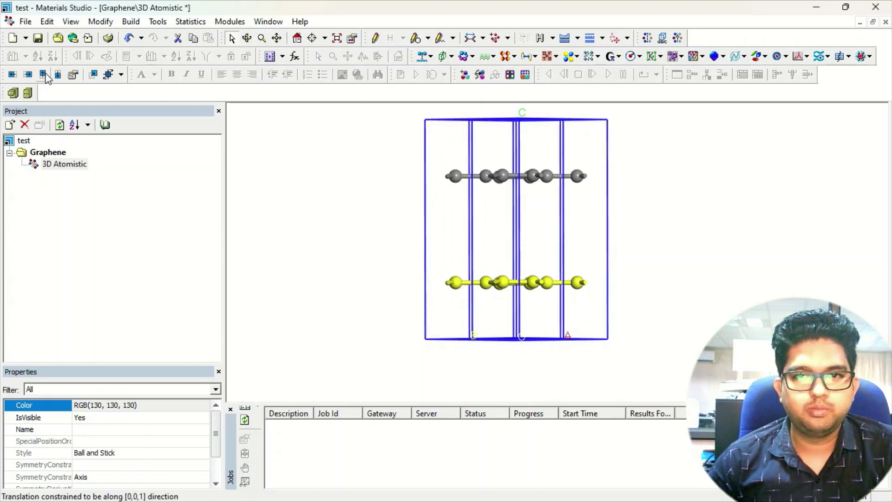
{"action": "left_click", "coordinate": [43, 75]}
{"action": "left_click", "coordinate": [44, 76]}
{"action": "left_click", "coordinate": [44, 74]}
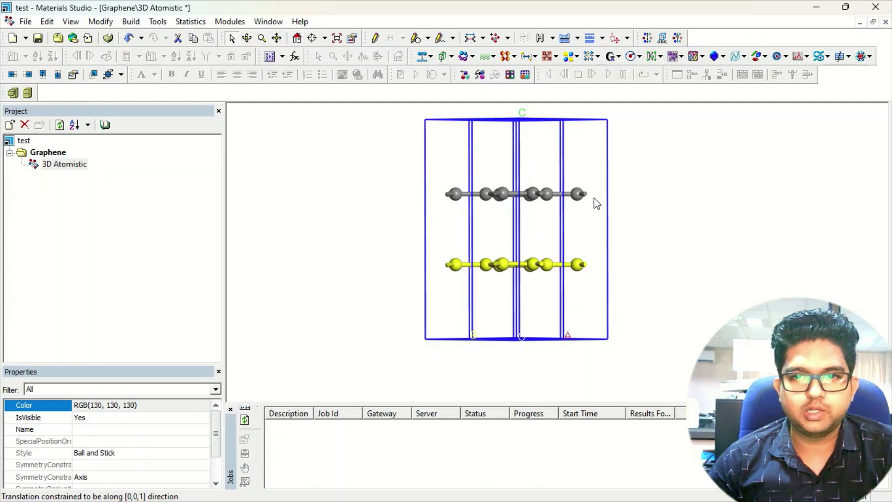
{"action": "left_click", "coordinate": [682, 166]}
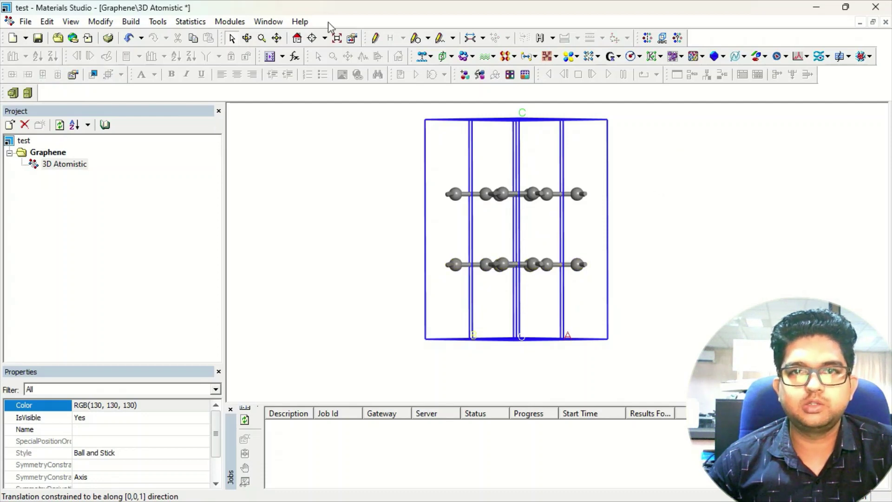
Measure the distance between the leftmost atoms of the top and lower layers.
{"action": "left_click", "coordinate": [483, 38]}
{"action": "left_click", "coordinate": [494, 54]}
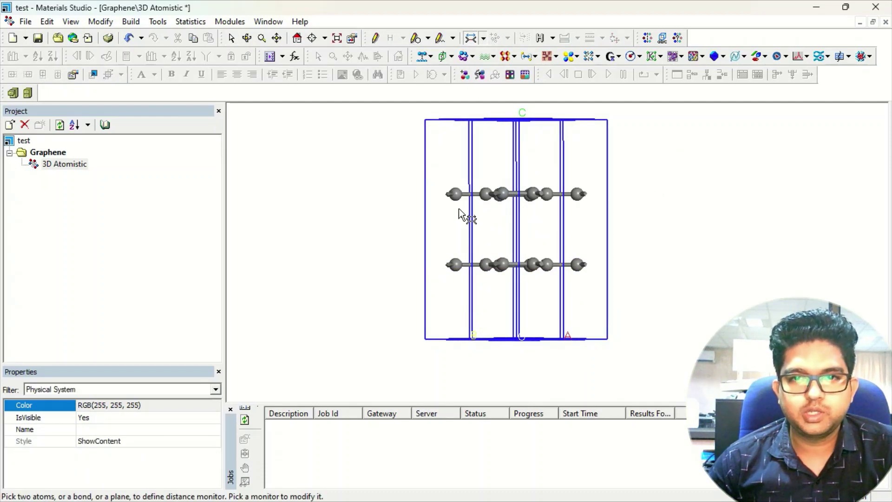
{"action": "left_click", "coordinate": [458, 195]}
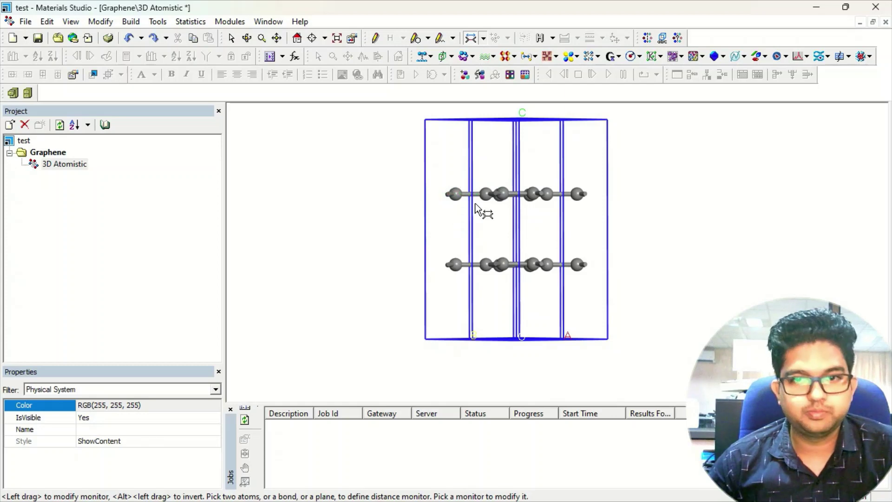
{"action": "left_click", "coordinate": [454, 194]}
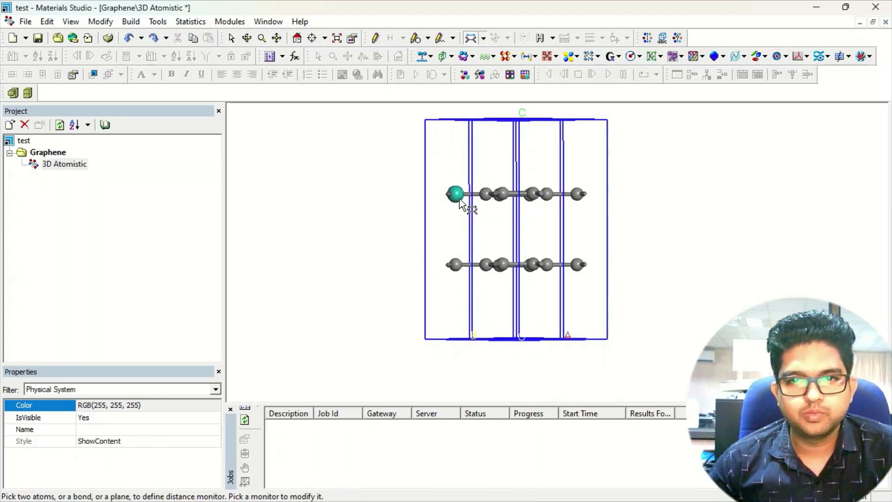
{"action": "left_click", "coordinate": [455, 264]}
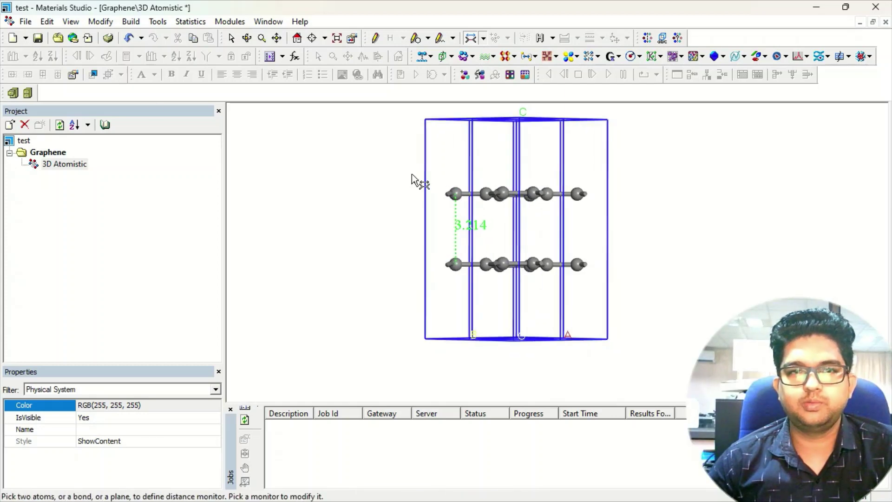
{"action": "left_click", "coordinate": [233, 37]}
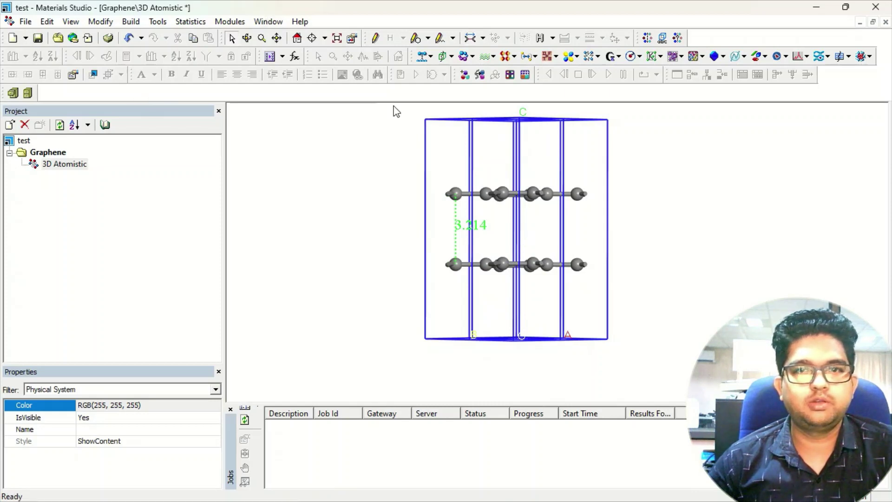
Push the top graphene layer one step away from the lower one.
{"action": "left_click_drag", "start_coordinate": [427, 156], "coordinate": [588, 198]}
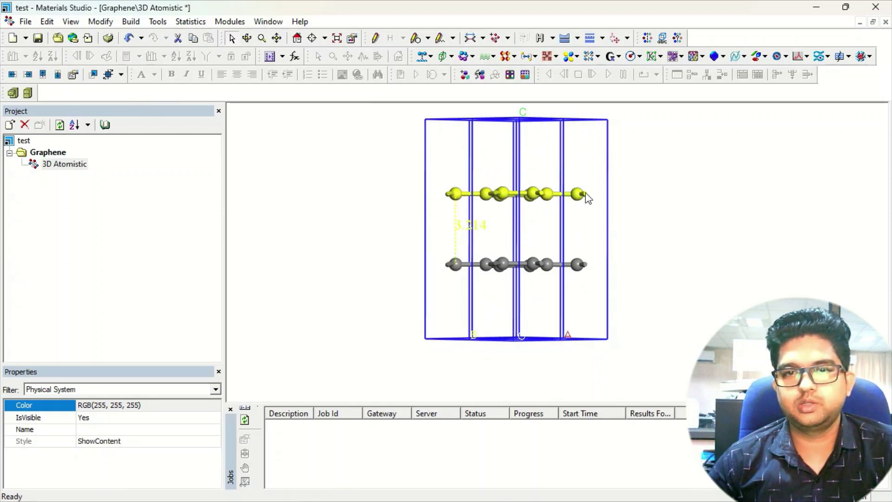
{"action": "left_click", "coordinate": [42, 75]}
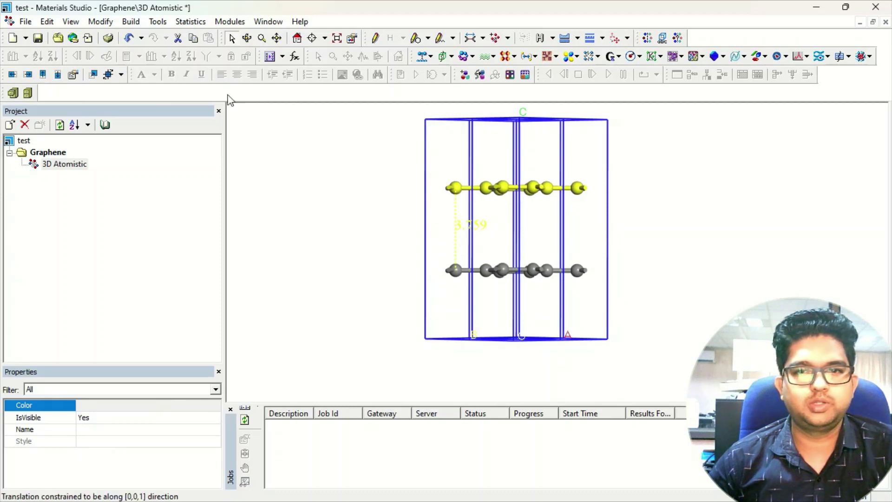
{"action": "left_click", "coordinate": [718, 212]}
{"action": "right_click_drag", "start_coordinate": [499, 226], "coordinate": [513, 230]}
Nudge the top layer toward the lower one by a fixed step to about 3.359 Å spacing.
{"action": "left_click_drag", "start_coordinate": [428, 165], "coordinate": [615, 216]}
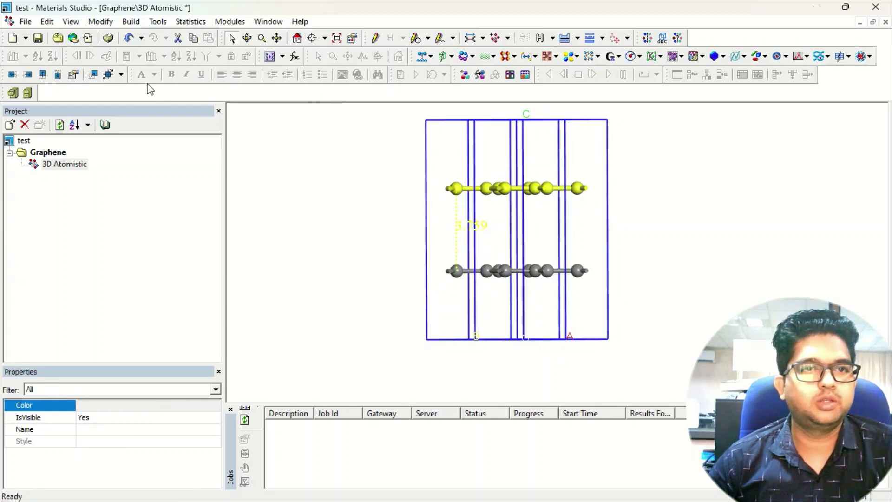
{"action": "left_click", "coordinate": [72, 75]}
{"action": "left_click", "coordinate": [18, 165]}
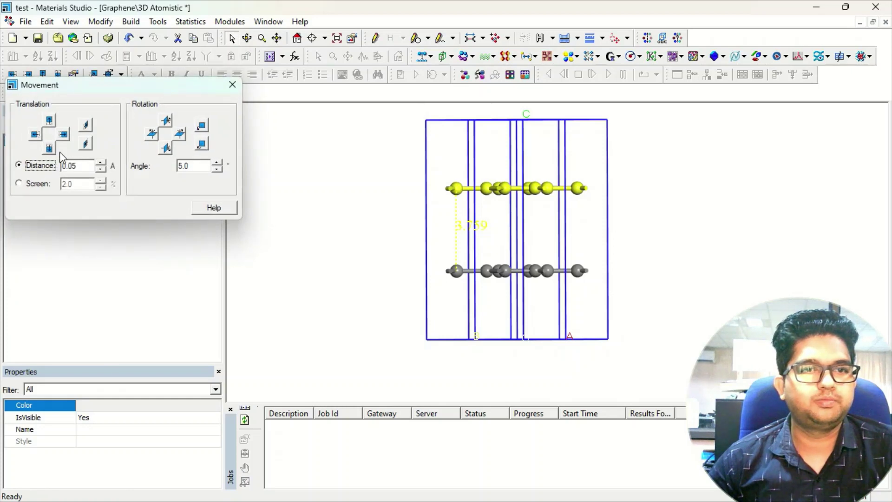
{"action": "left_click", "coordinate": [49, 148]}
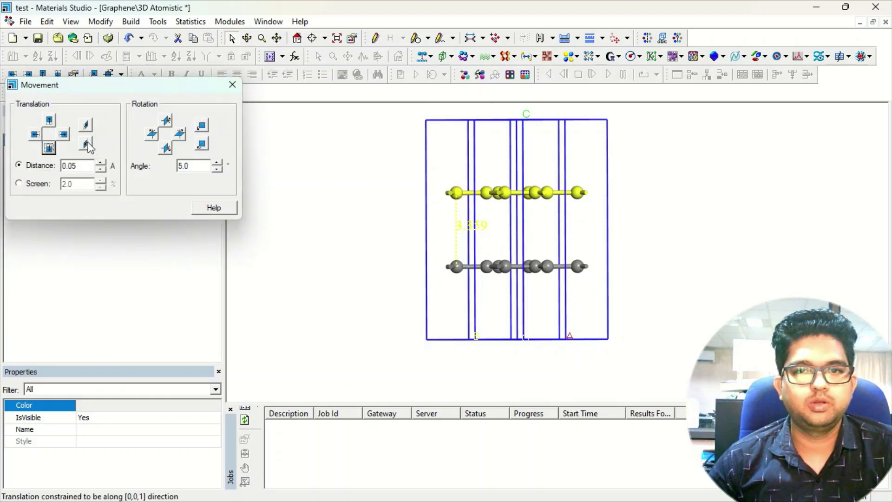
{"action": "left_click", "coordinate": [233, 85]}
{"action": "left_click", "coordinate": [295, 144]}
Delete the interlayer distance monitor and rotate the cell back toward a side view.
{"action": "left_click", "coordinate": [471, 225]}
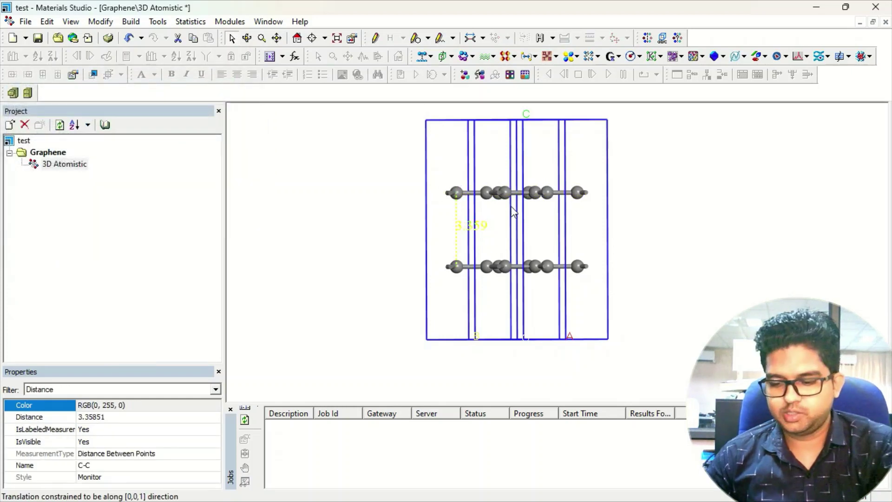
{"action": "key", "text": "Delete"}
{"action": "right_click_drag", "start_coordinate": [561, 186], "coordinate": [651, 260]}
{"action": "mouse_move", "coordinate": [456, 242]}
{"action": "right_mouse_down"}
{"action": "mouse_move", "coordinate": [482, 238]}
{"action": "mouse_move", "coordinate": [469, 238]}
{"action": "right_mouse_up"}
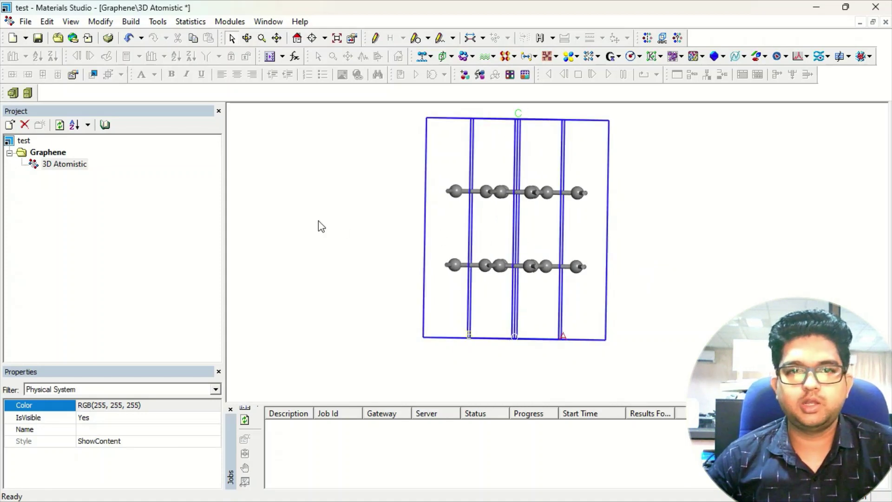
Set the Display Style lattice C Max to 2.00 cells.
{"action": "right_click", "coordinate": [272, 222]}
{"action": "left_click", "coordinate": [326, 286]}
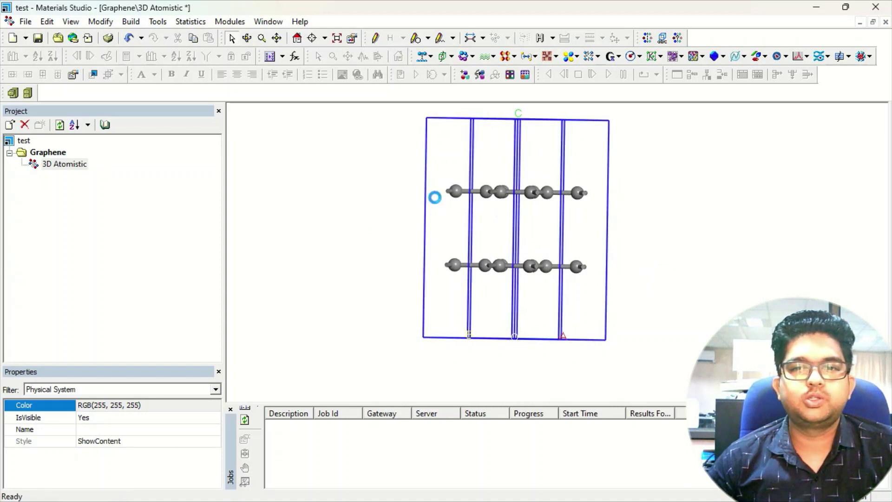
{"action": "left_click", "coordinate": [62, 77]}
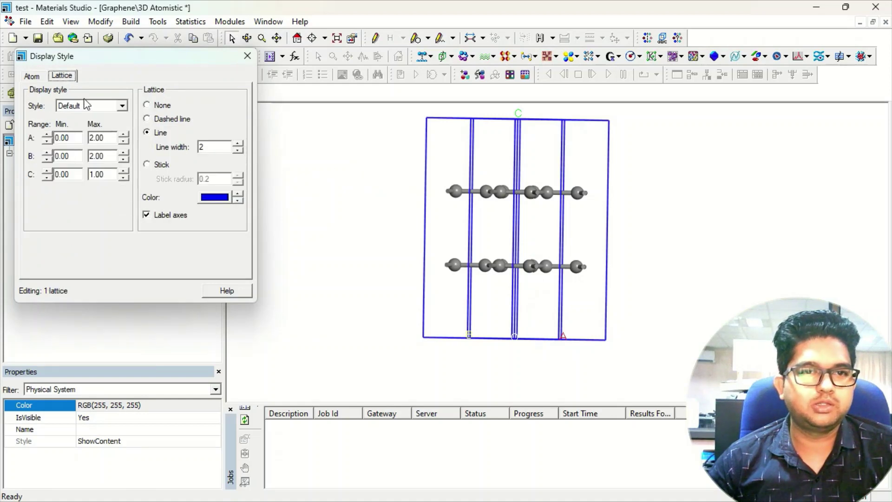
{"action": "left_click", "coordinate": [124, 171]}
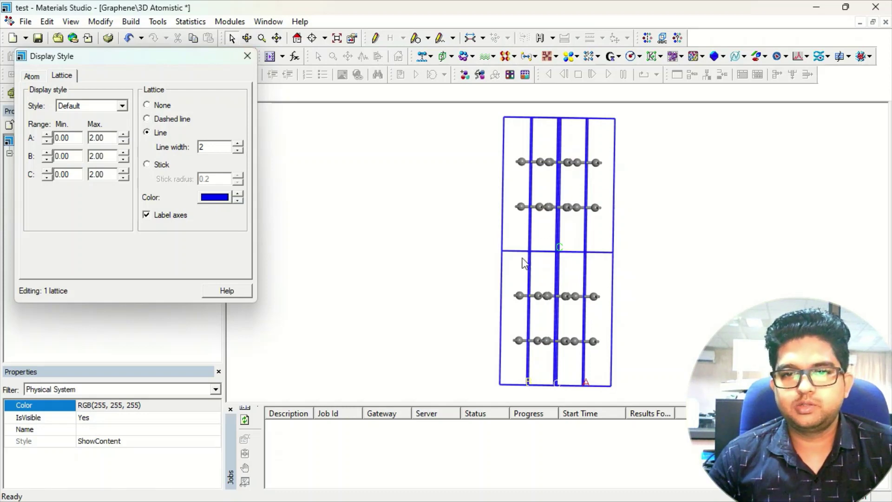
Close Display Style, trial-apply c = 8 Å in Rebuild Crystal, then cancel and undo it.
{"action": "left_click", "coordinate": [248, 56]}
{"action": "left_click", "coordinate": [158, 22]}
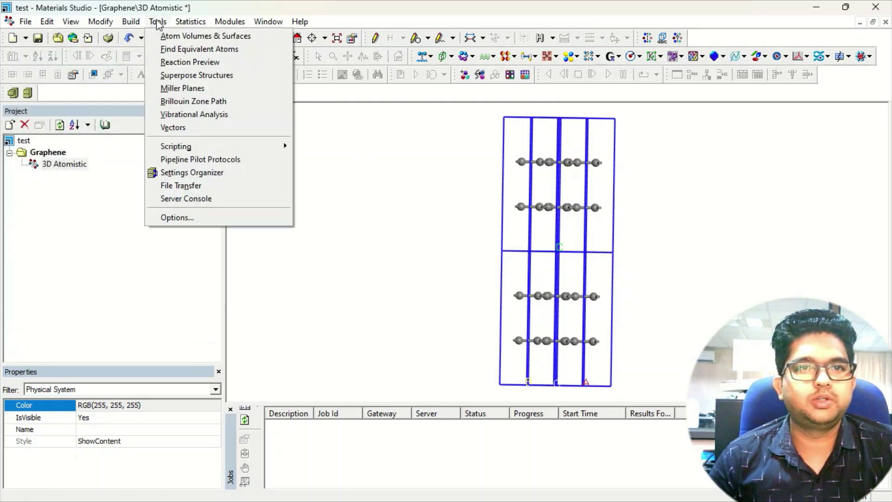
{"action": "left_click", "coordinate": [131, 22]}
{"action": "left_click", "coordinate": [139, 22]}
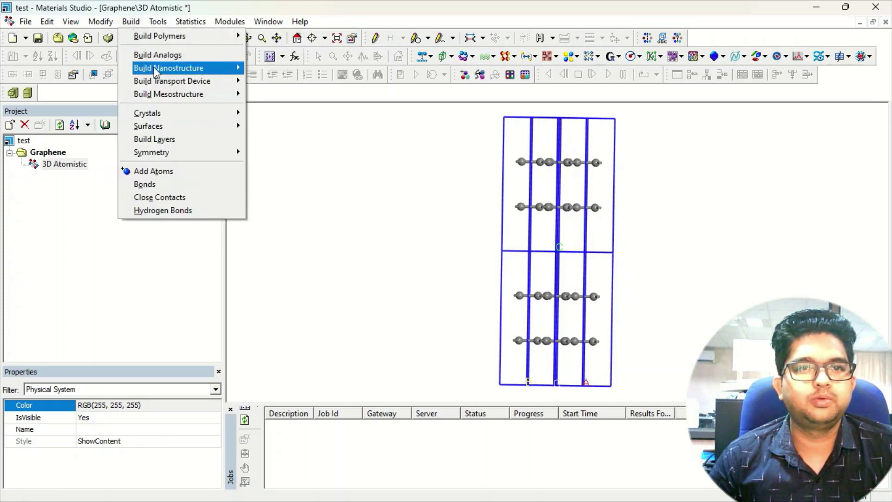
{"action": "mouse_move", "coordinate": [191, 116]}
{"action": "left_click", "coordinate": [302, 114]}
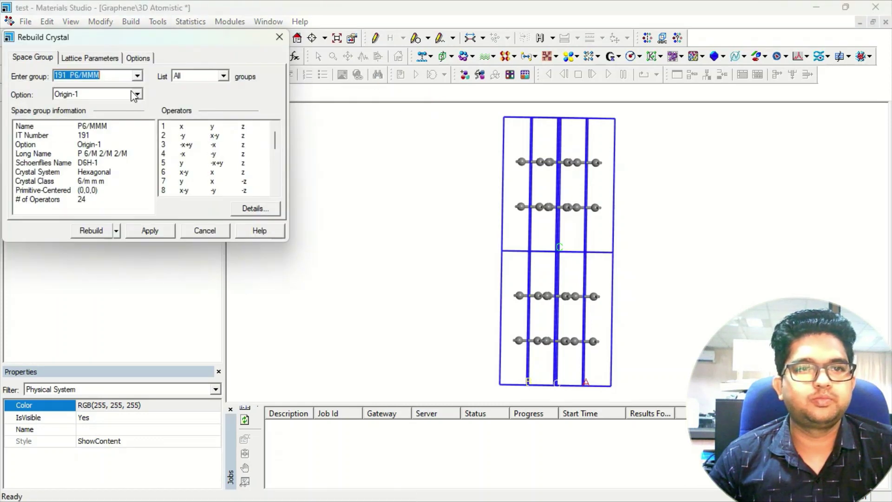
{"action": "left_click", "coordinate": [86, 58]}
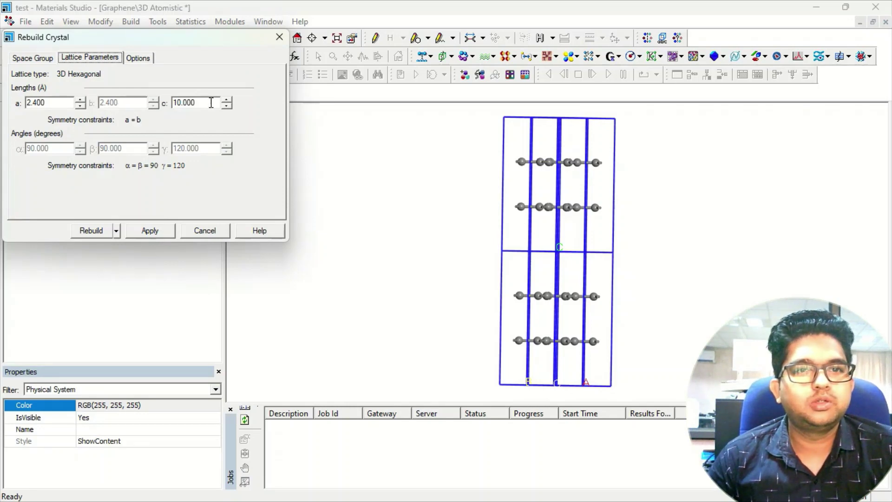
{"action": "left_click_drag", "start_coordinate": [211, 102], "coordinate": [120, 102]}
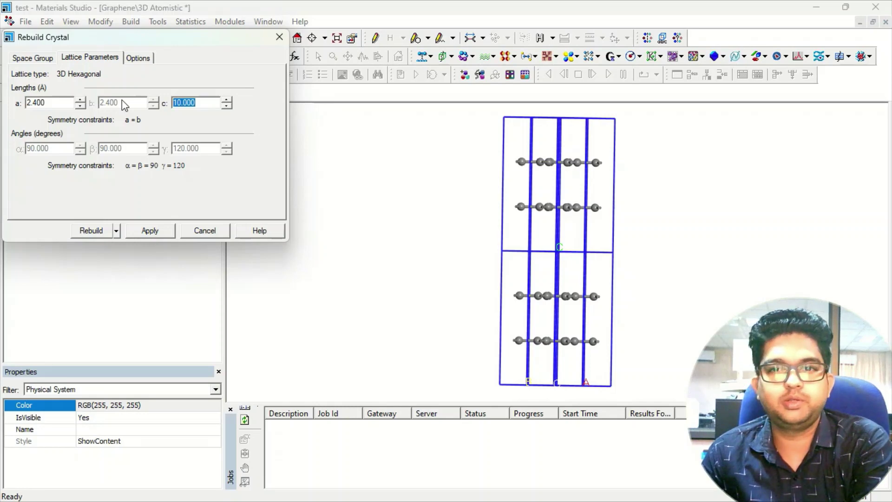
{"action": "type", "text": "8"}
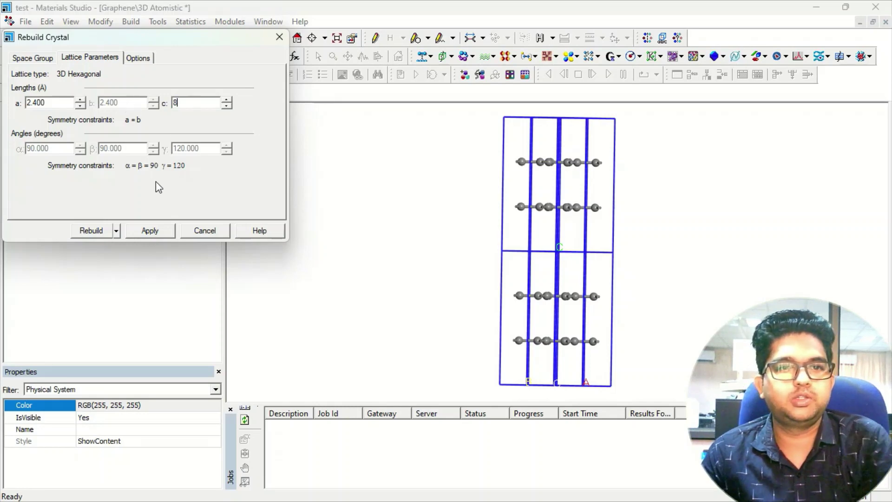
{"action": "left_click", "coordinate": [150, 230]}
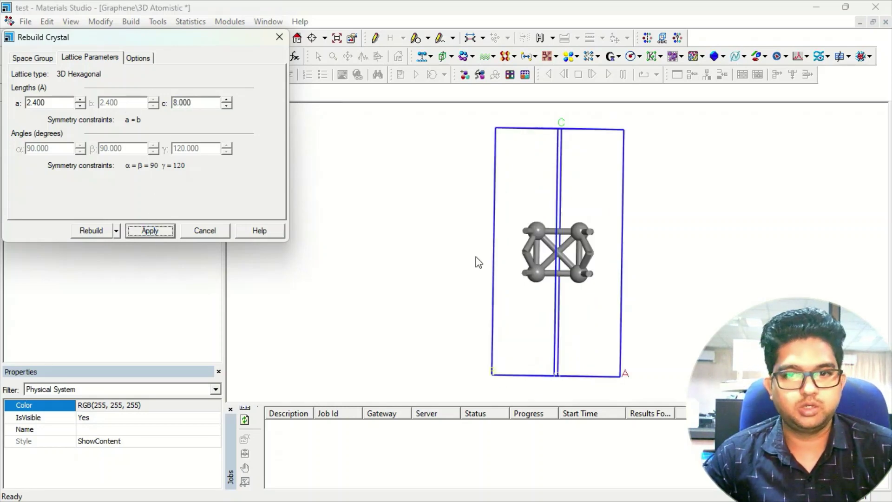
{"action": "left_click", "coordinate": [205, 230]}
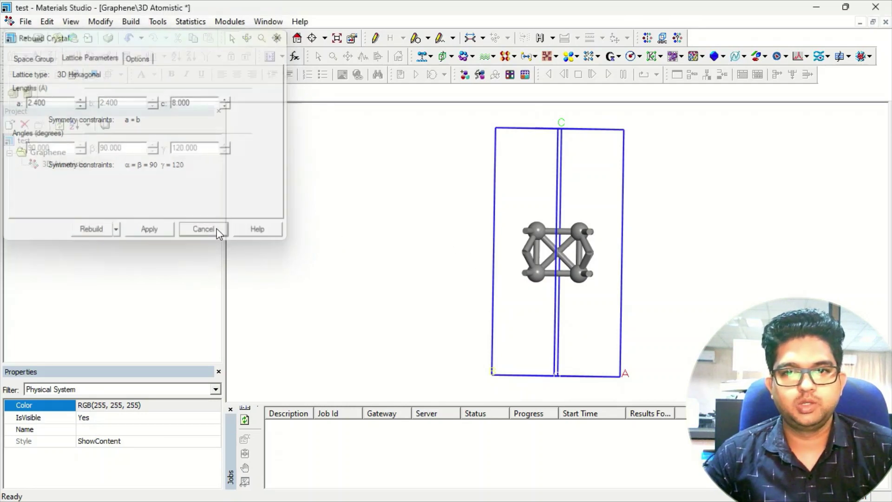
{"action": "key", "text": "ctrl+z"}
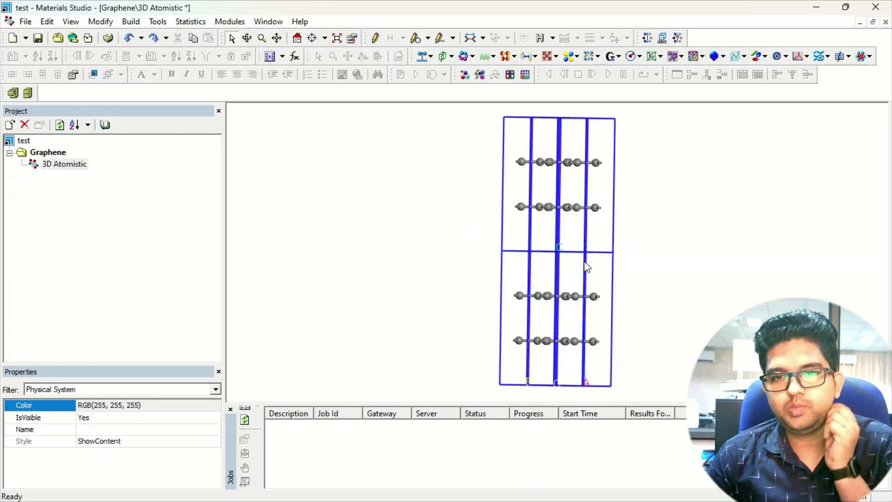
Set the c length to 9.5 Å in Lattice Parameters.
{"action": "right_click_drag", "start_coordinate": [586, 267], "coordinate": [567, 272]}
{"action": "right_click", "coordinate": [292, 224]}
{"action": "left_click", "coordinate": [333, 347]}
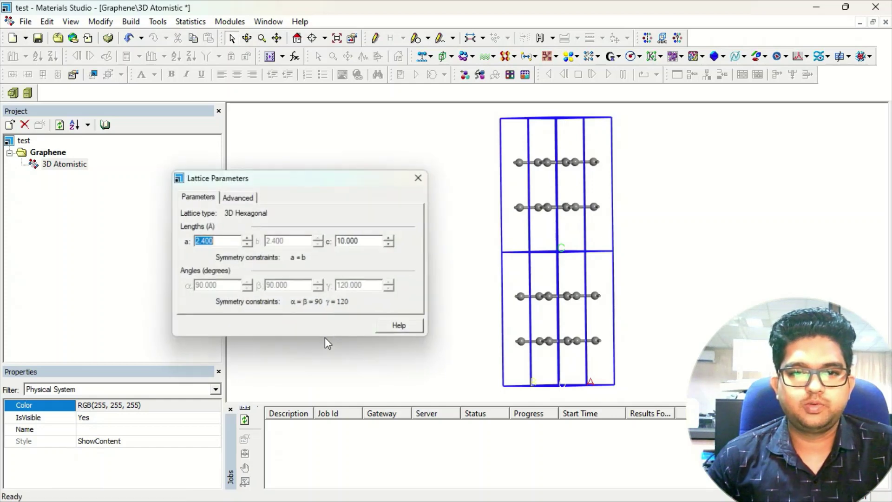
{"action": "left_click_drag", "start_coordinate": [339, 187], "coordinate": [235, 182]}
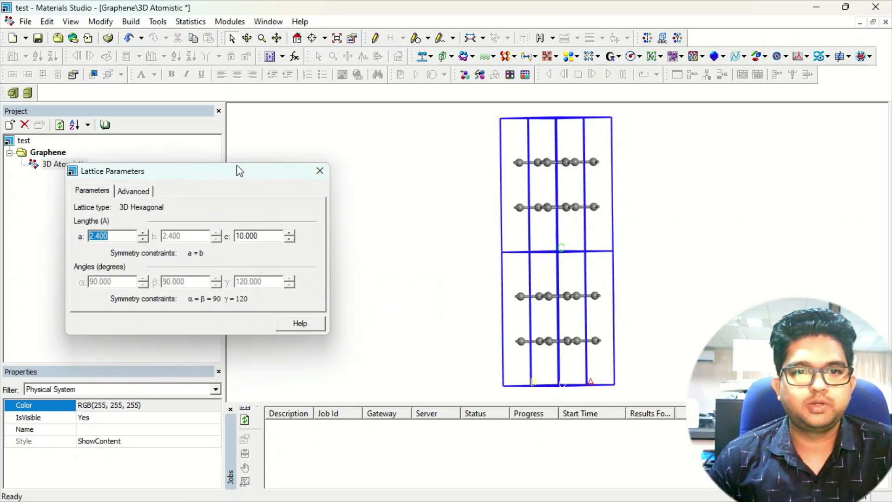
{"action": "key", "text": "Tab"}
{"action": "type", "text": "9.5"}
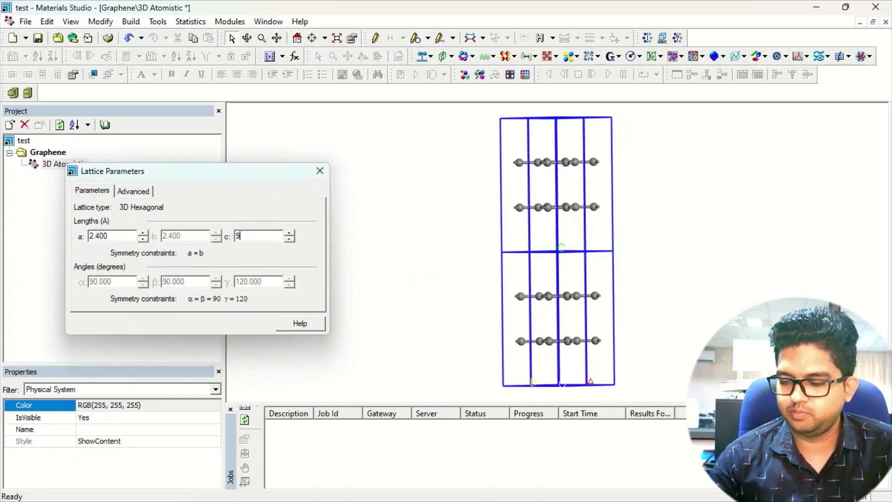
{"action": "left_click", "coordinate": [115, 236]}
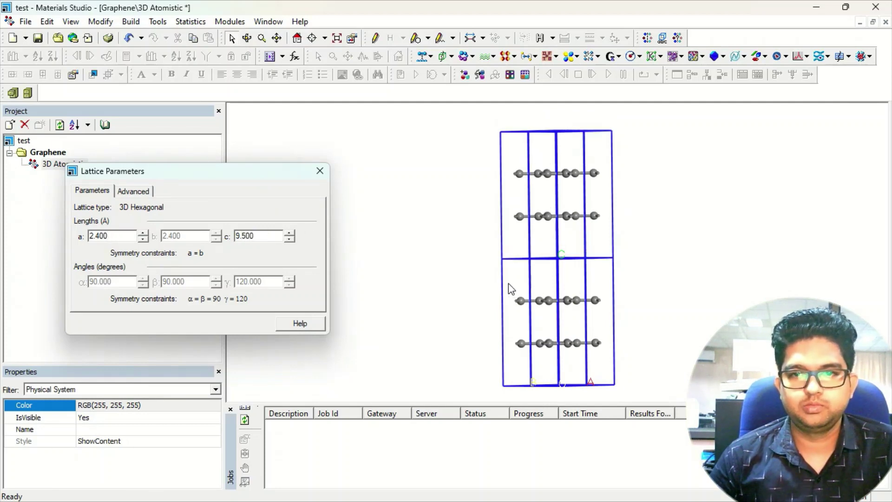
Shift the third graphene atom row four steps along c.
{"action": "left_click_drag", "start_coordinate": [507, 282], "coordinate": [606, 316]}
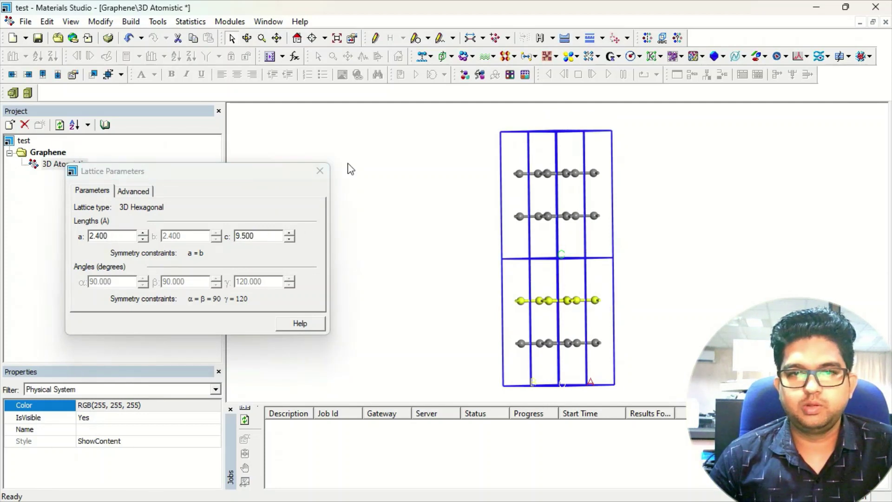
{"action": "left_click", "coordinate": [42, 75]}
{"action": "left_click", "coordinate": [42, 75]}
{"action": "left_click", "coordinate": [42, 75]}
{"action": "left_click", "coordinate": [42, 74]}
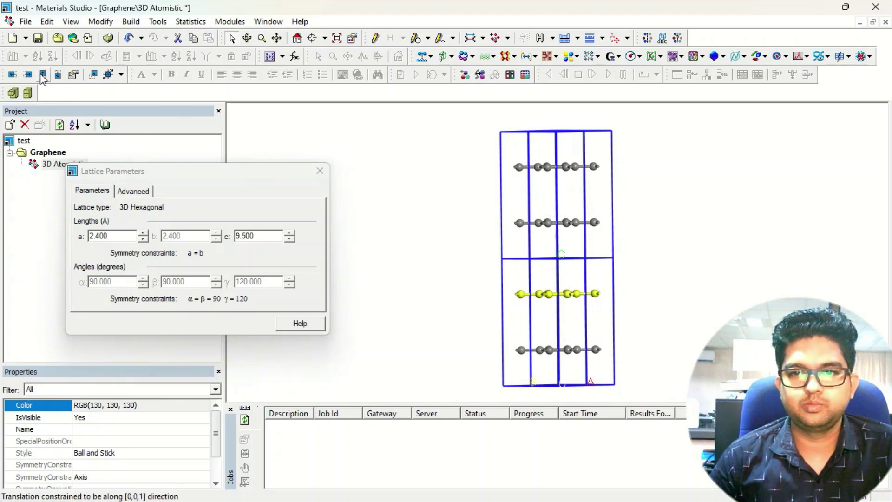
Shorten c to 8 Å, then 7.4 Å, and nudge the atom row further along c.
{"action": "left_click", "coordinate": [278, 254]}
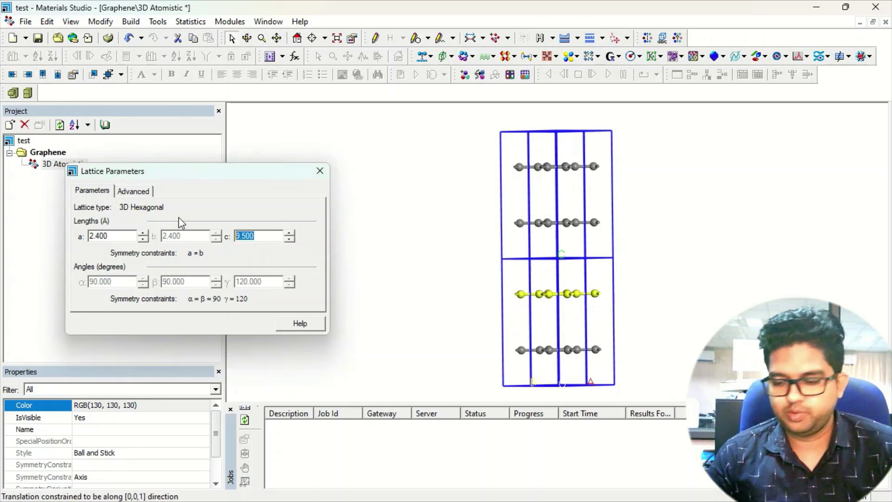
{"action": "type", "text": "8"}
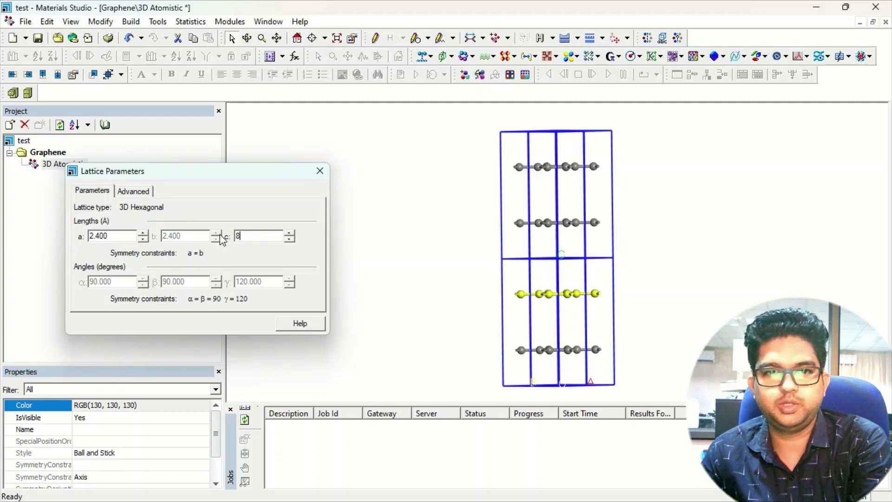
{"action": "left_click", "coordinate": [123, 238]}
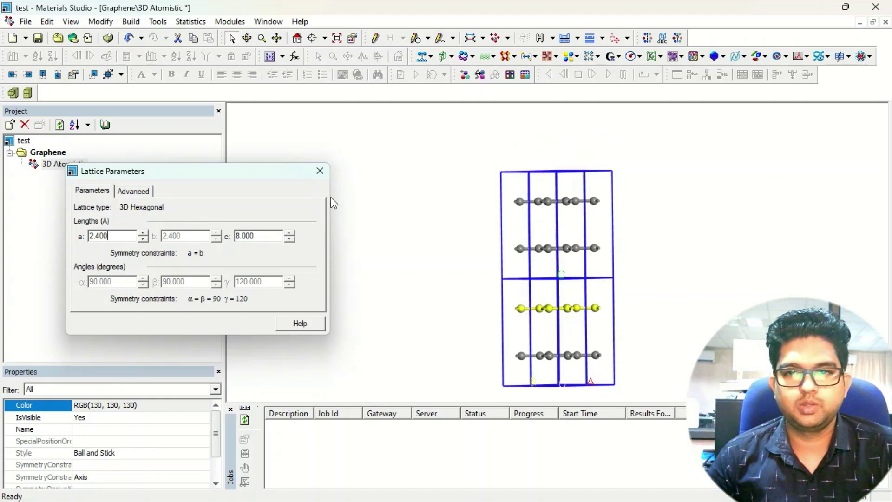
{"action": "left_click_drag", "start_coordinate": [274, 237], "coordinate": [200, 236]}
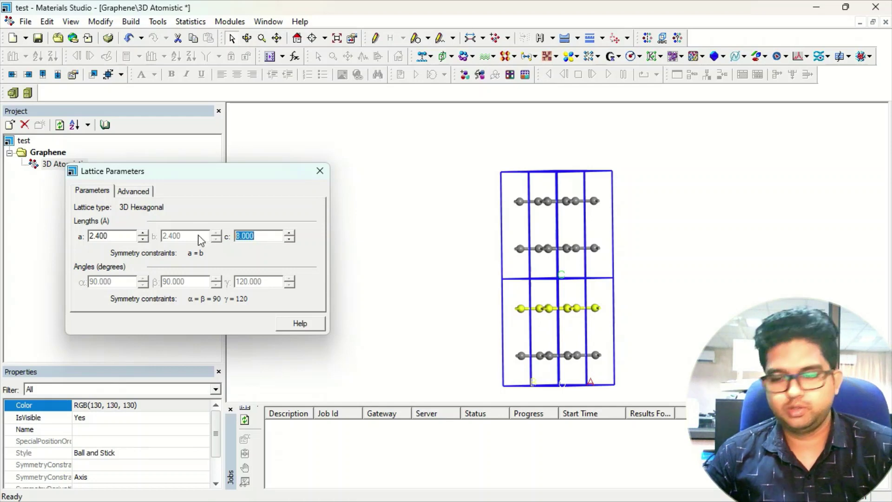
{"action": "type", "text": "7.4"}
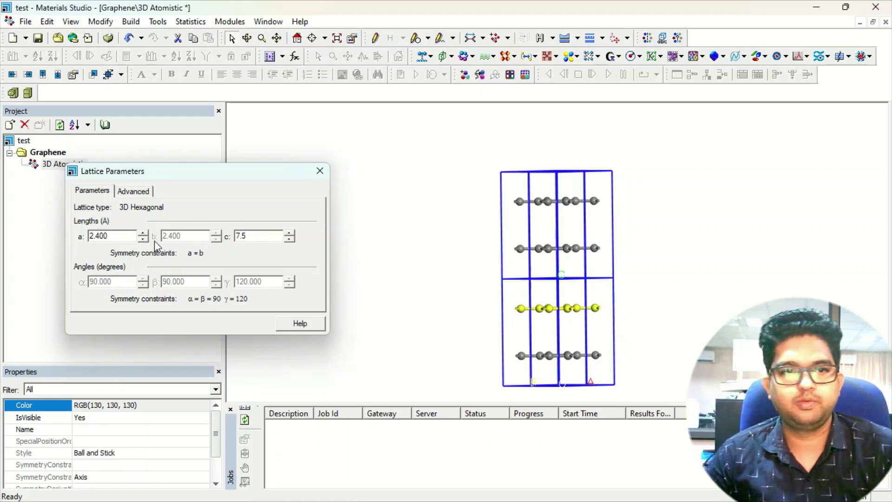
{"action": "left_click", "coordinate": [124, 235]}
{"action": "left_click", "coordinate": [319, 171]}
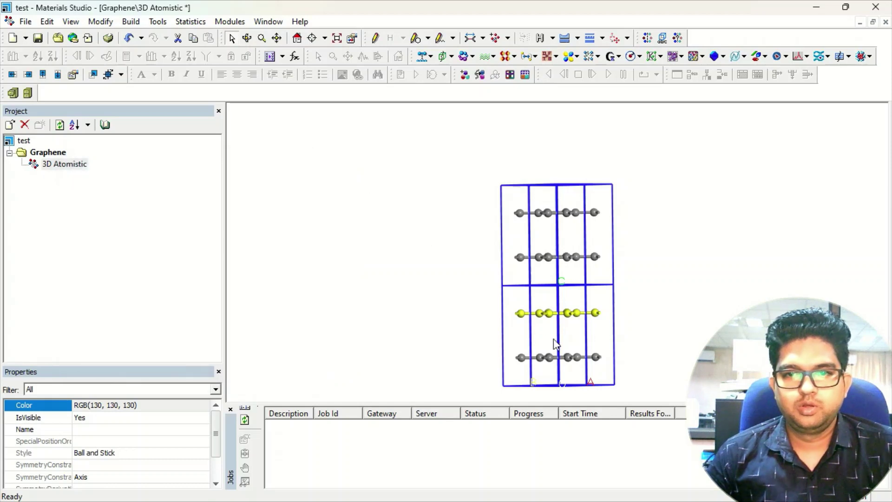
{"action": "left_click", "coordinate": [42, 75]}
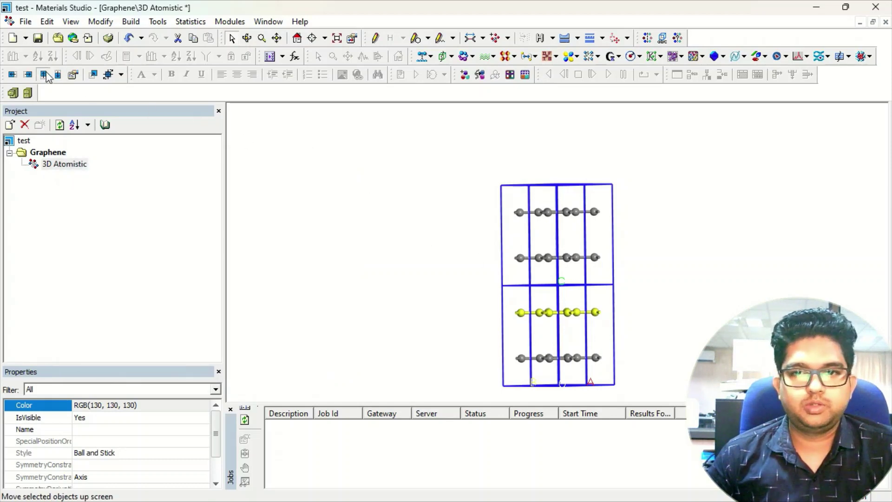
{"action": "left_click", "coordinate": [662, 38]}
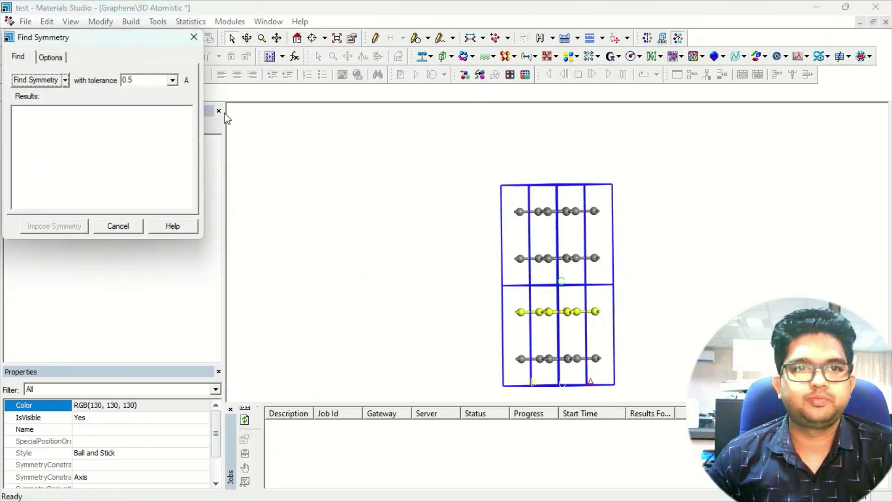
{"action": "left_click", "coordinate": [54, 81]}
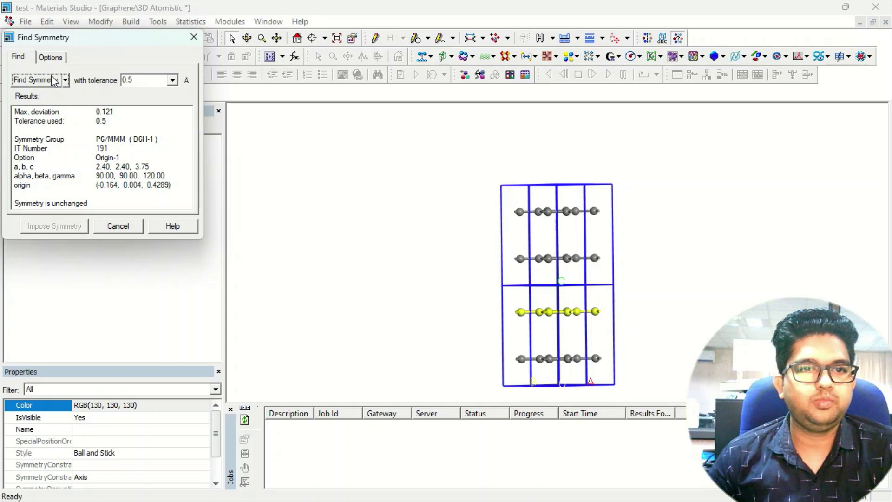
{"action": "left_click", "coordinate": [194, 37]}
{"action": "left_click", "coordinate": [575, 308]}
{"action": "right_click_drag", "start_coordinate": [583, 333], "coordinate": [531, 283], "text": "shift"}
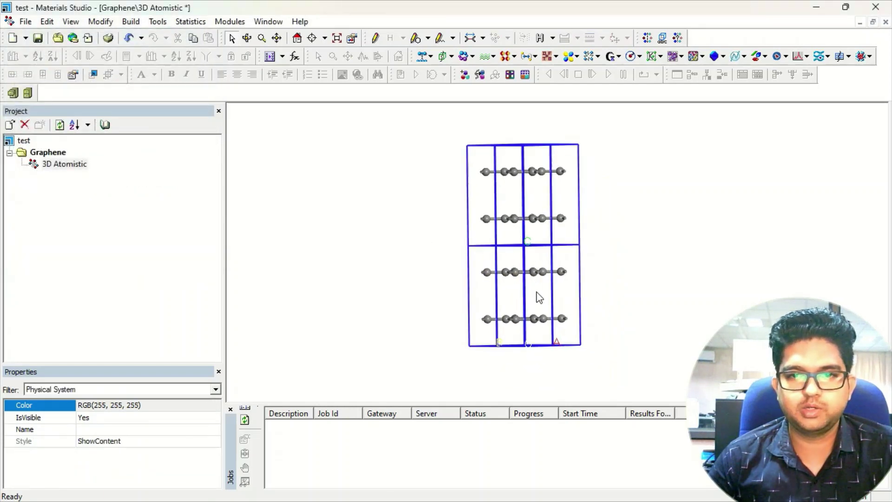
{"action": "right_click_drag", "start_coordinate": [519, 293], "coordinate": [561, 311]}
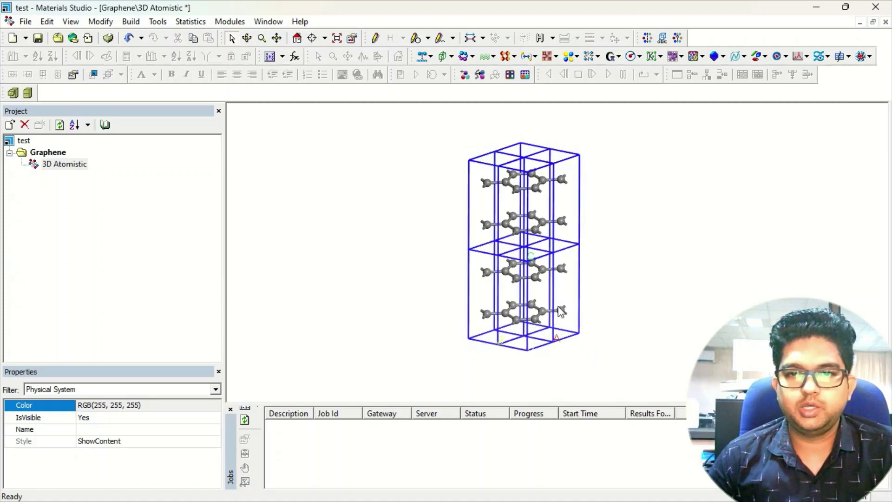
{"action": "right_click", "coordinate": [323, 256]}
{"action": "left_click", "coordinate": [362, 314]}
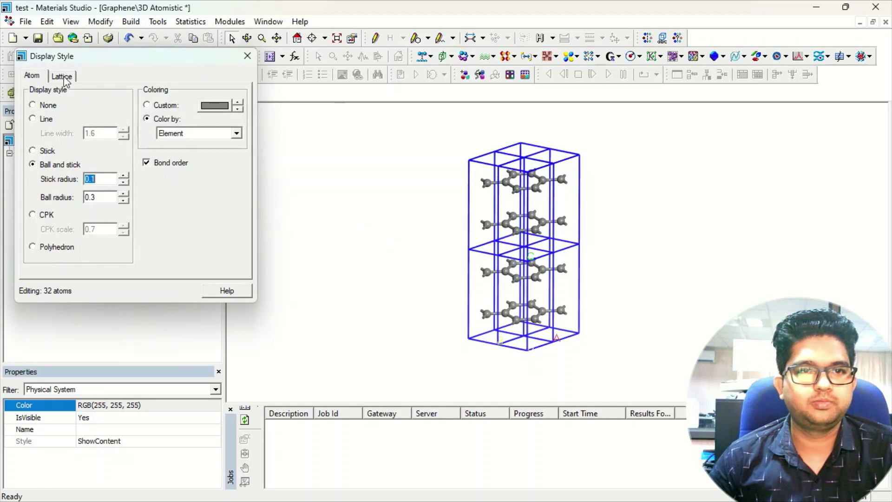
{"action": "left_click", "coordinate": [63, 76]}
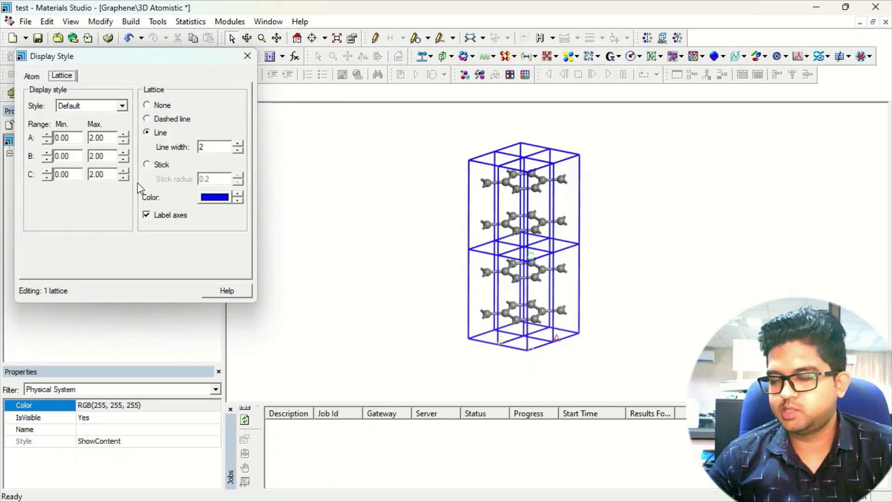
{"action": "left_click", "coordinate": [247, 56]}
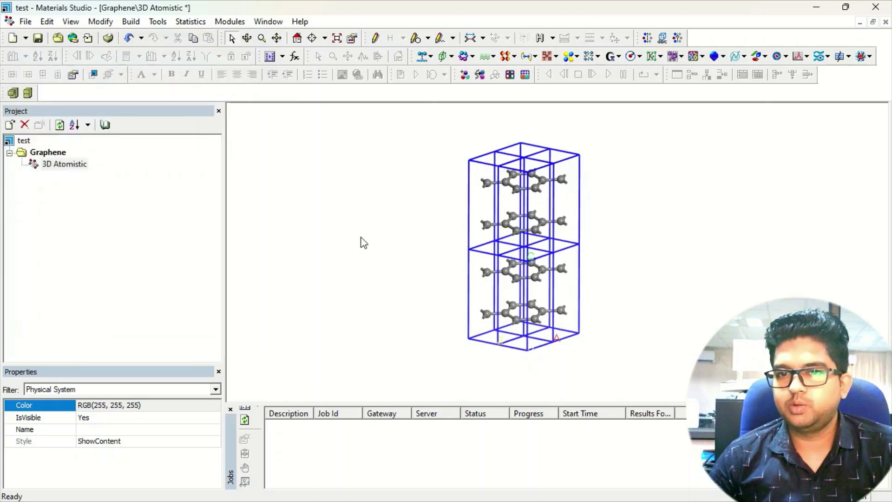
Rotate edge-on and select the third atom row with all its symmetry images.
{"action": "right_click_drag", "start_coordinate": [541, 301], "coordinate": [524, 279]}
{"action": "left_click_drag", "start_coordinate": [463, 267], "coordinate": [617, 292]}
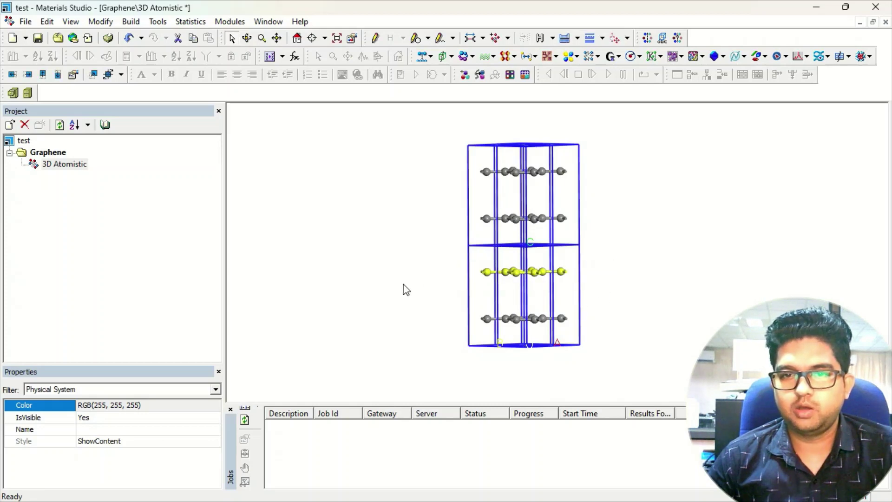
{"action": "right_click", "coordinate": [313, 264]}
{"action": "left_click", "coordinate": [370, 356]}
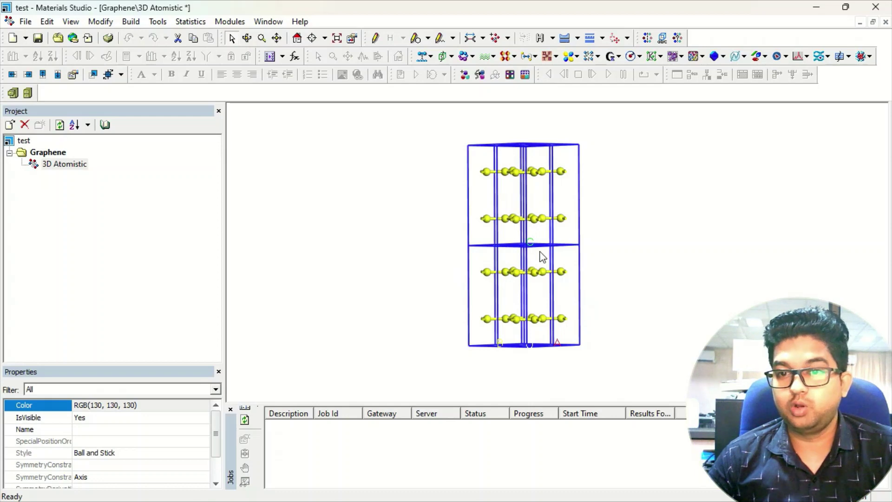
{"action": "left_click", "coordinate": [650, 251]}
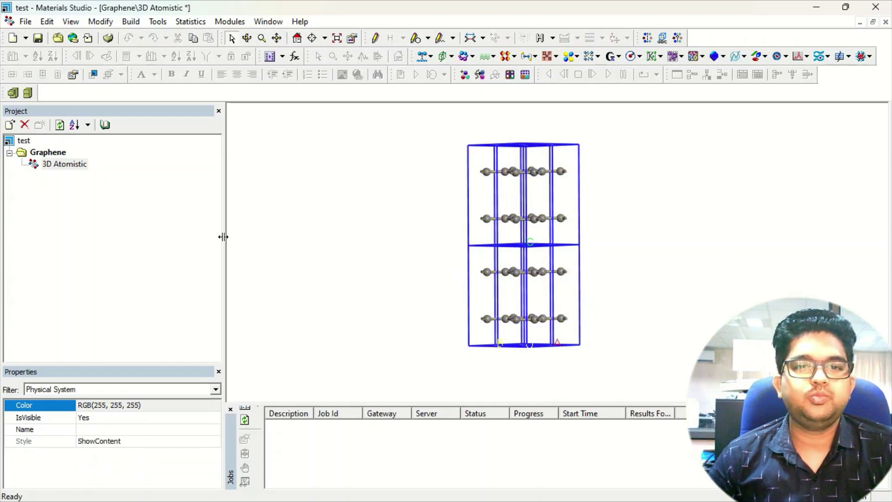
Show a single cell along C in Display Style and orbit to a side view.
{"action": "right_click", "coordinate": [296, 226]}
{"action": "left_click", "coordinate": [333, 285]}
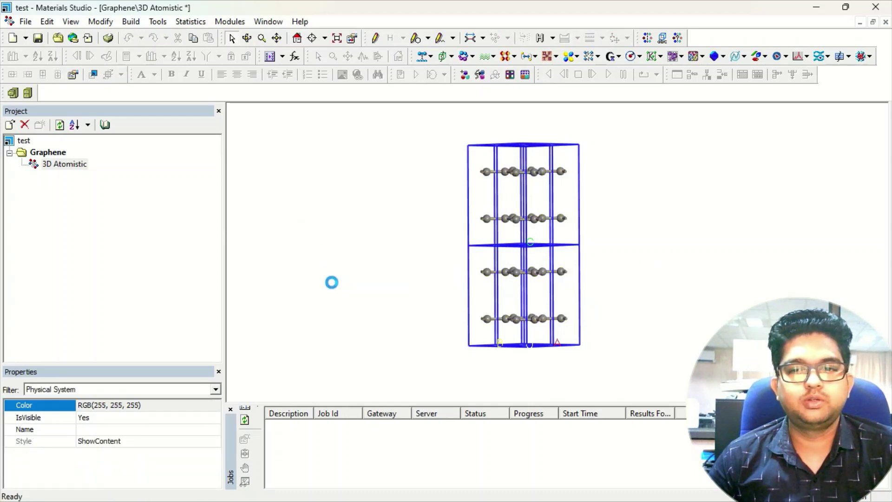
{"action": "left_click", "coordinate": [62, 76]}
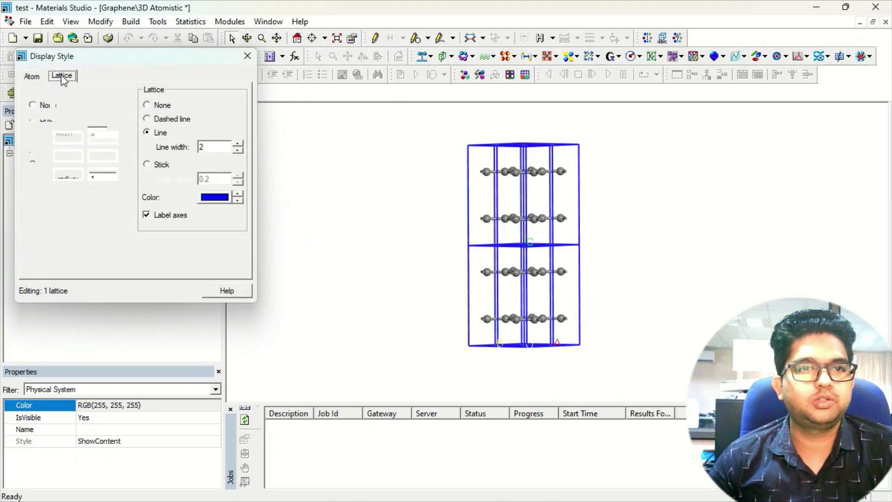
{"action": "left_click", "coordinate": [124, 177]}
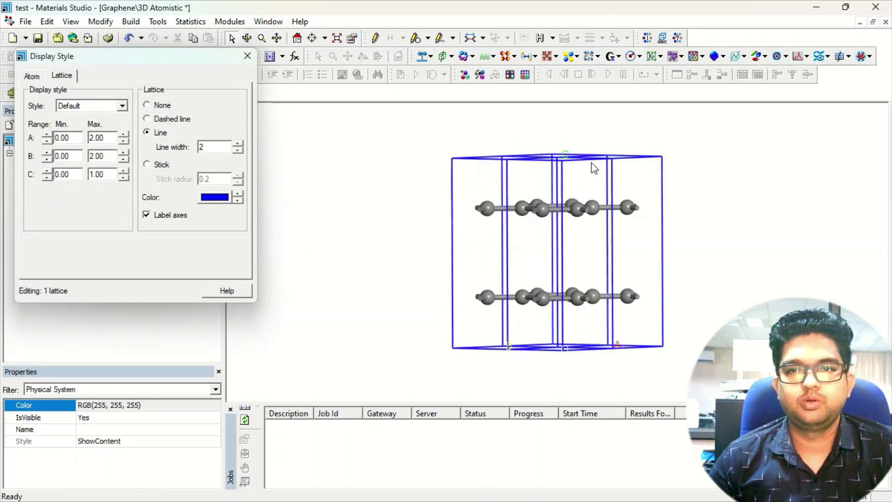
{"action": "right_click_drag", "start_coordinate": [594, 168], "coordinate": [572, 205]}
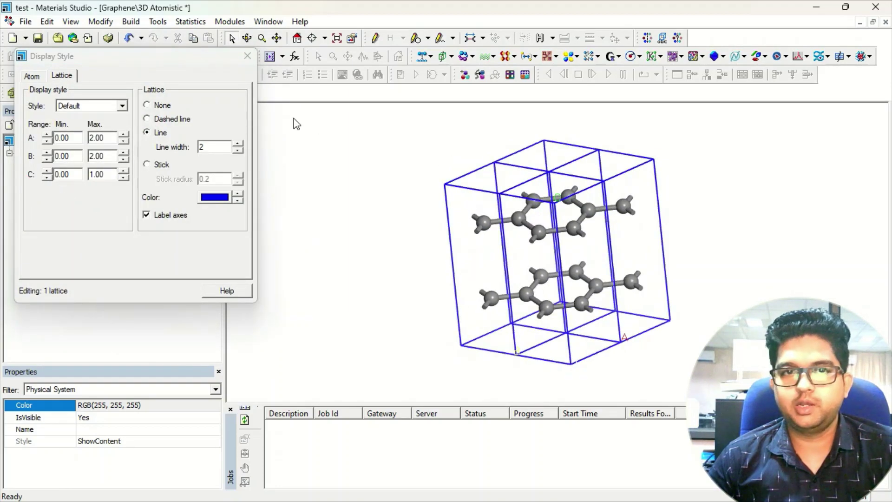
{"action": "left_click", "coordinate": [247, 56]}
{"action": "right_click_drag", "start_coordinate": [550, 261], "coordinate": [469, 280]}
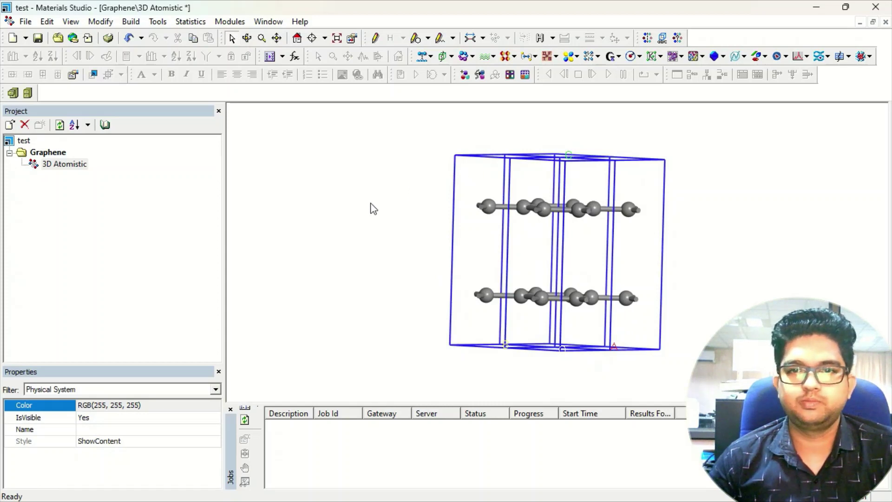
{"action": "right_click_drag", "start_coordinate": [374, 209], "coordinate": [378, 216]}
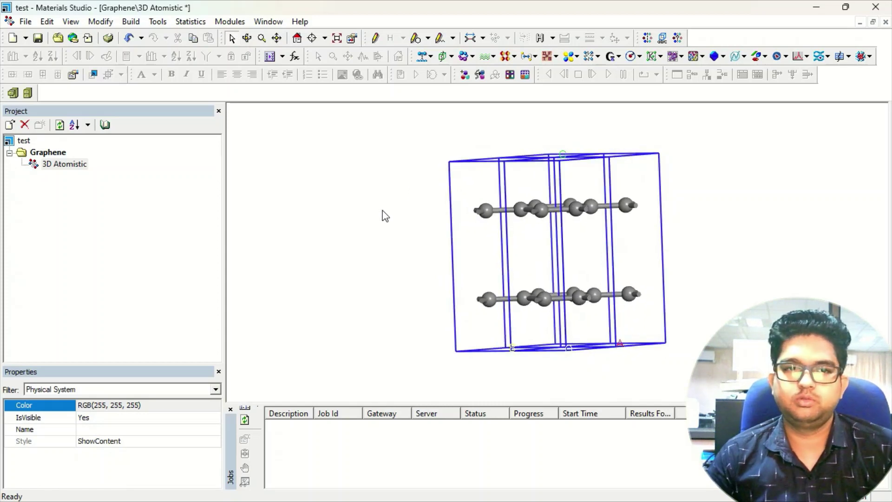
{"action": "right_click_drag", "start_coordinate": [714, 182], "coordinate": [711, 177]}
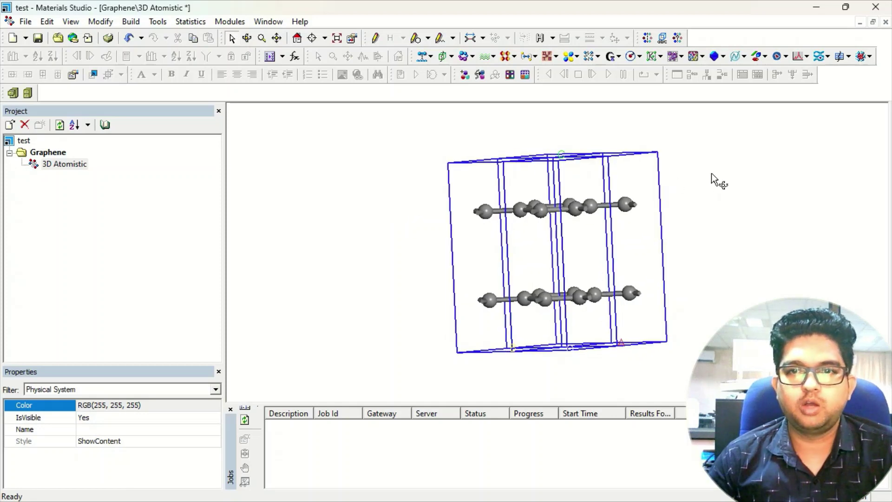
Reduce the cell's symmetry to P1 with Make P1.
{"action": "left_click", "coordinate": [131, 21]}
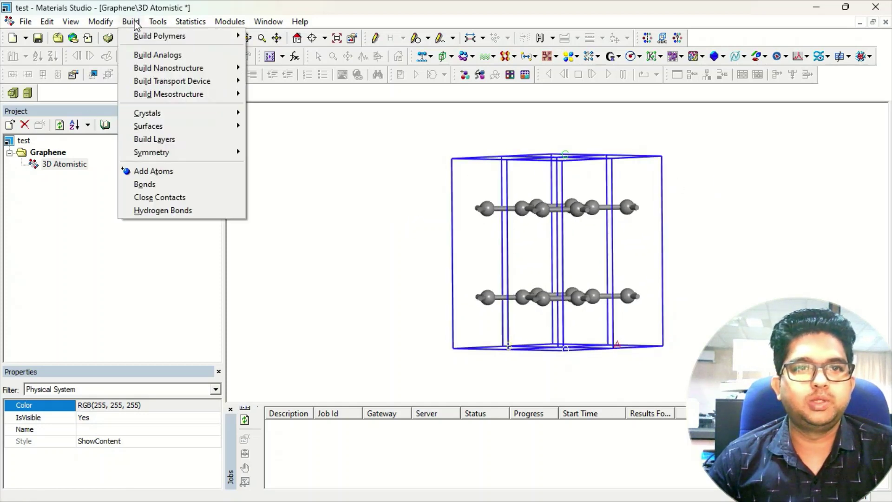
{"action": "mouse_move", "coordinate": [219, 153]}
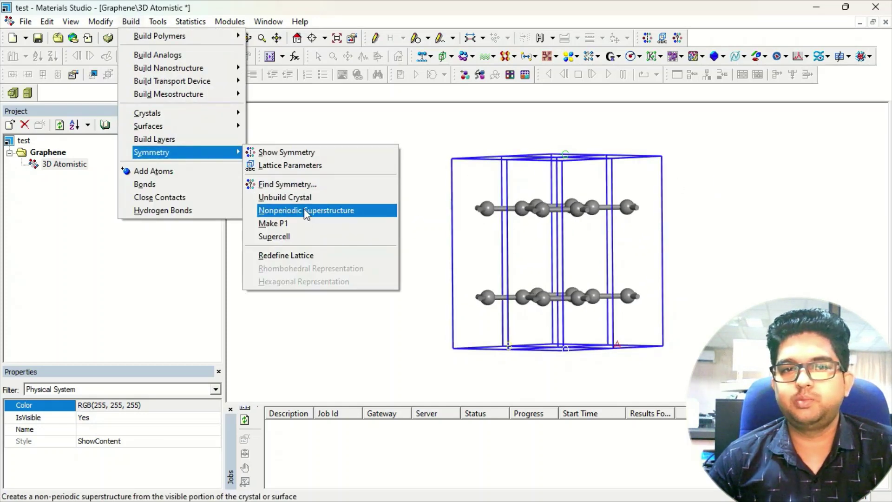
{"action": "left_click", "coordinate": [306, 223]}
Select the top graphene layer with its symmetry images, then orbit and zoom to a top view.
{"action": "left_click_drag", "start_coordinate": [459, 164], "coordinate": [673, 216]}
{"action": "right_click", "coordinate": [275, 204]}
{"action": "left_click", "coordinate": [332, 295]}
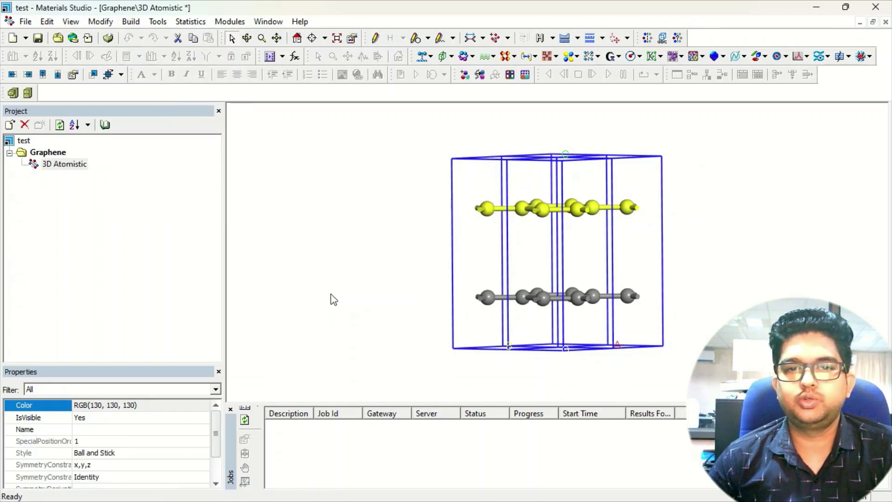
{"action": "right_click_drag", "start_coordinate": [570, 174], "coordinate": [567, 265]}
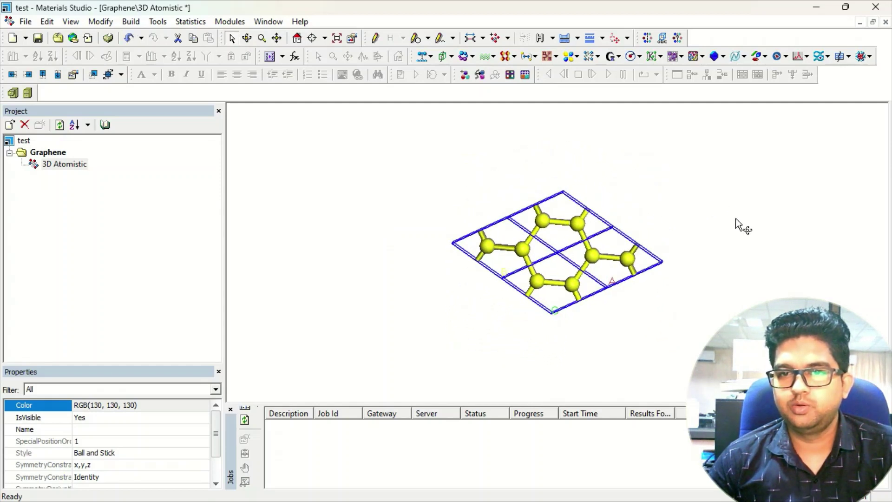
{"action": "scroll", "coordinate": [553, 259], "scroll_direction": "up", "scroll_amount": 3}
{"action": "scroll", "coordinate": [552, 258], "scroll_direction": "up", "scroll_amount": 2}
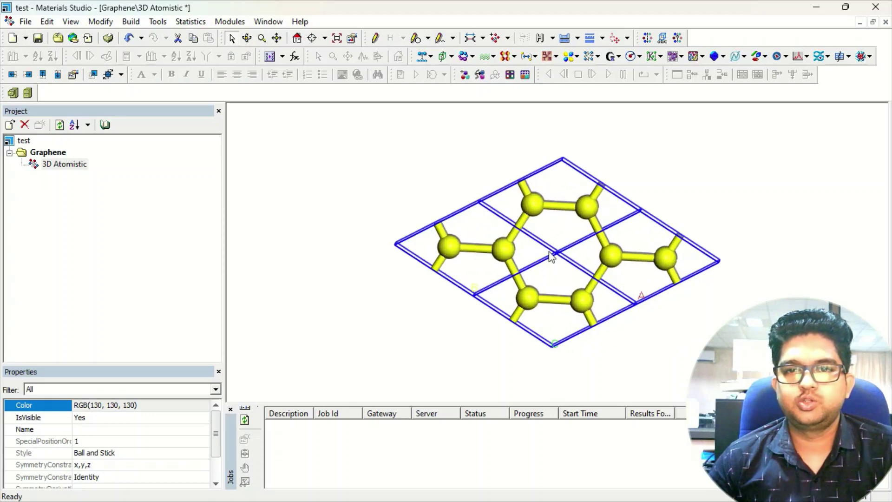
Translate the top graphene layer ten steps sideways in the Movement dialog, then view side-on.
{"action": "left_click", "coordinate": [73, 74]}
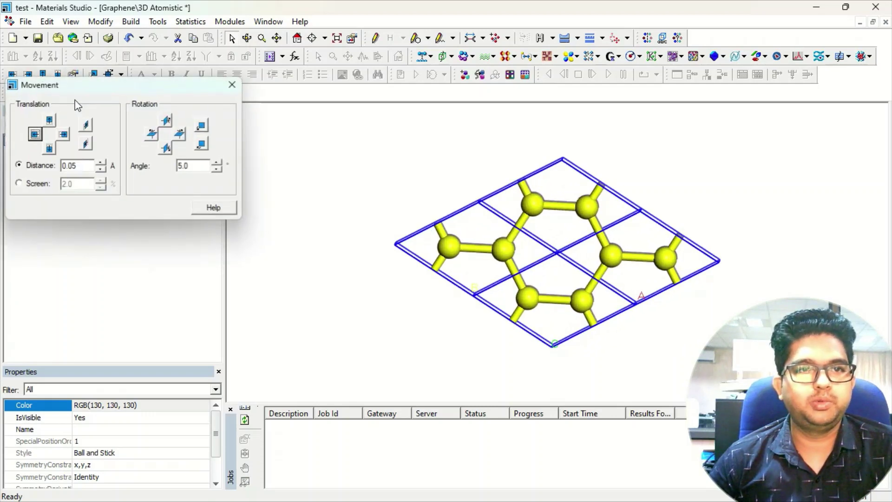
{"action": "left_click", "coordinate": [63, 134]}
{"action": "left_click", "coordinate": [63, 134]}
{"action": "left_click", "coordinate": [62, 134]}
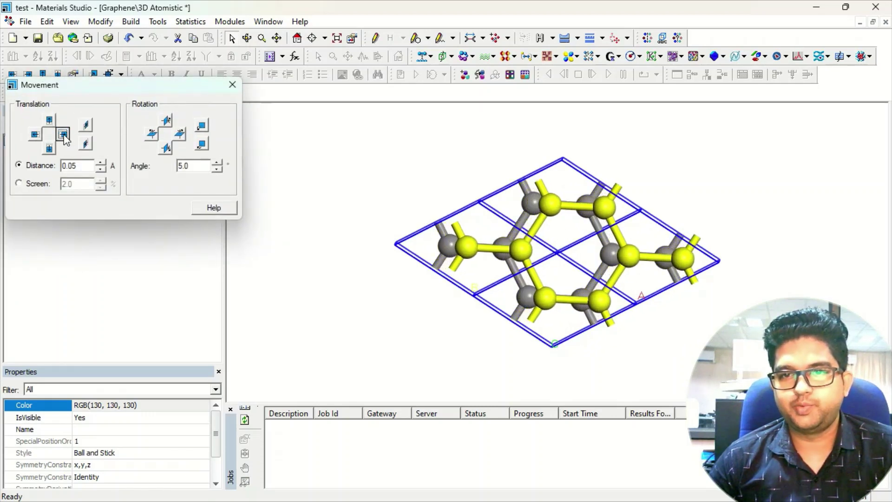
{"action": "left_click", "coordinate": [63, 134]}
{"action": "left_click", "coordinate": [63, 135]}
{"action": "left_click", "coordinate": [64, 135]}
{"action": "left_click", "coordinate": [63, 134]}
{"action": "left_click", "coordinate": [63, 135]}
{"action": "left_click", "coordinate": [63, 134]}
{"action": "left_click", "coordinate": [63, 134]}
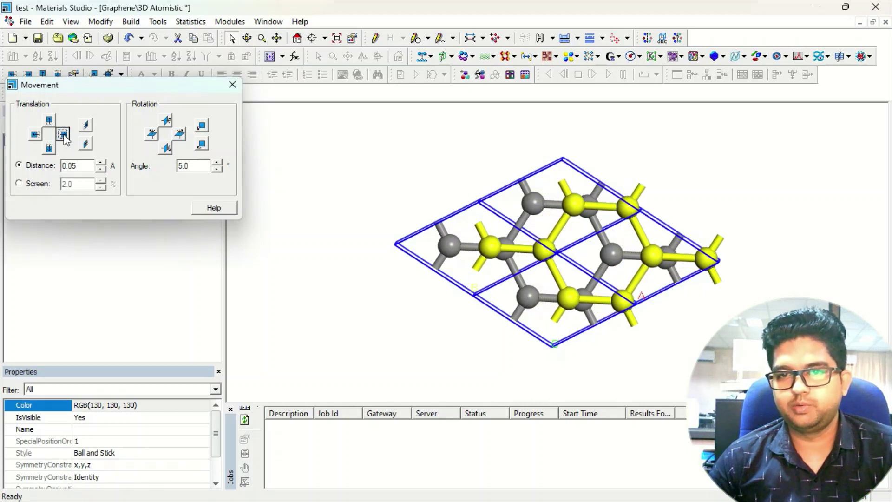
{"action": "left_click", "coordinate": [63, 135]}
{"action": "left_click", "coordinate": [63, 134]}
{"action": "left_click", "coordinate": [63, 135]}
{"action": "left_click", "coordinate": [63, 135]}
{"action": "left_click", "coordinate": [63, 135]}
{"action": "left_click", "coordinate": [63, 135]}
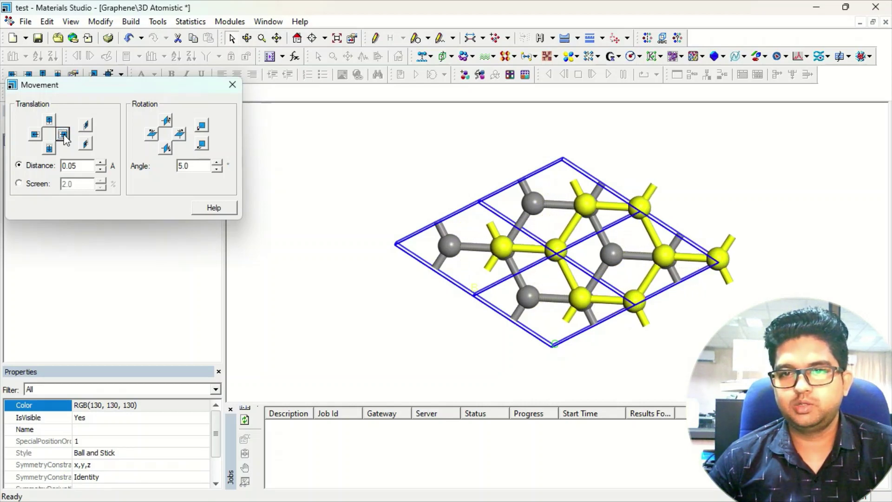
{"action": "left_click", "coordinate": [232, 84]}
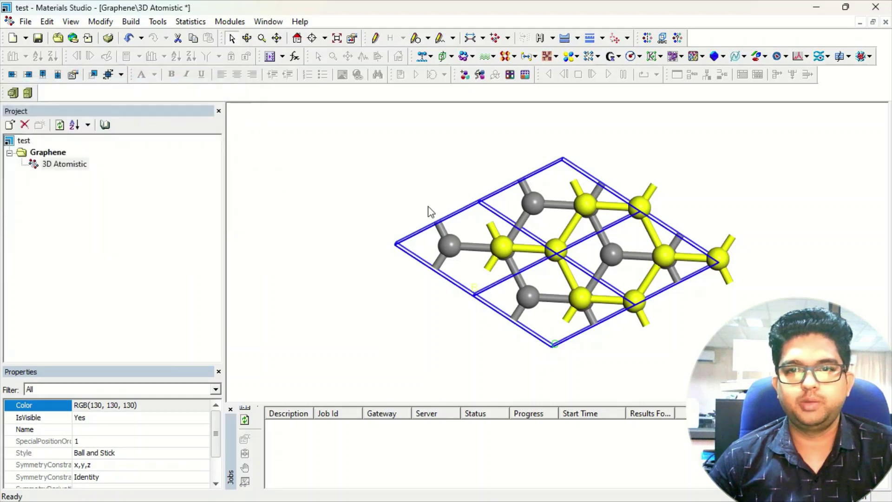
{"action": "right_click_drag", "start_coordinate": [572, 333], "coordinate": [575, 245]}
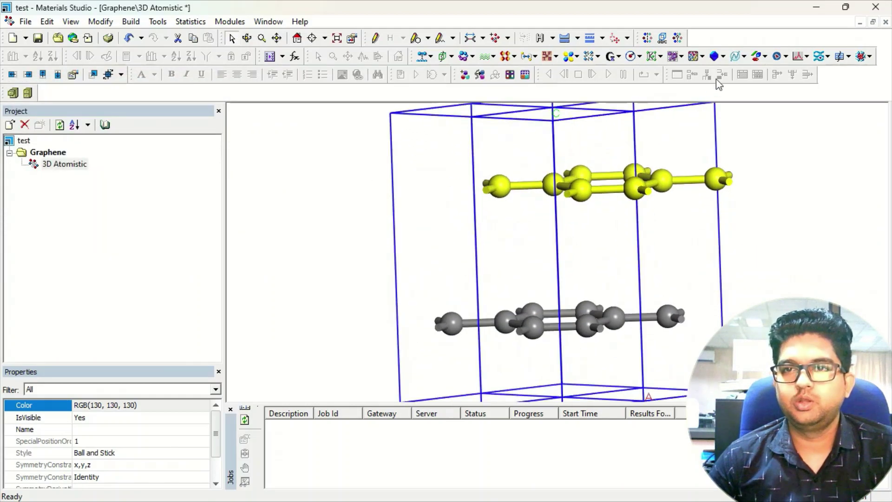
{"action": "left_click", "coordinate": [678, 38]}
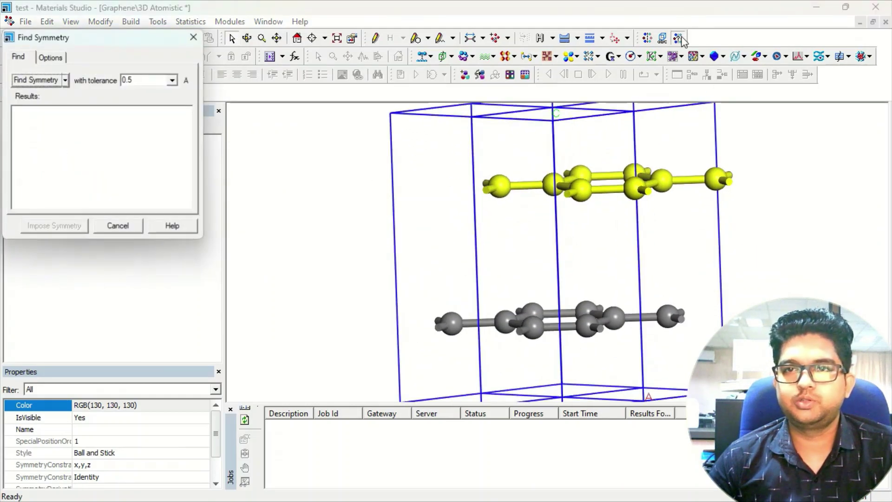
Detect and impose P63/MMC symmetry on the shifted bilayer, then view it edge-on.
{"action": "left_click", "coordinate": [32, 81]}
{"action": "left_click", "coordinate": [54, 226]}
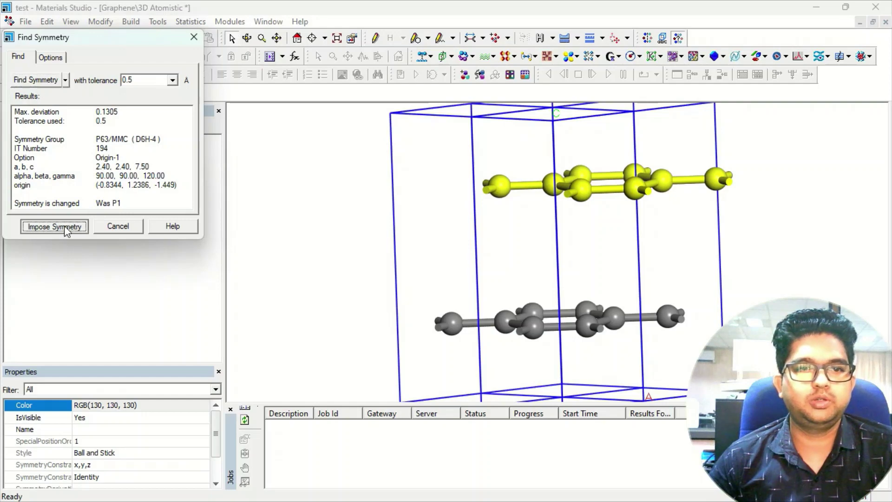
{"action": "right_click_drag", "start_coordinate": [554, 199], "coordinate": [656, 198]}
{"action": "right_click_drag", "start_coordinate": [440, 263], "coordinate": [530, 242]}
Set the lattice display C Max to 2.00 so four graphene layers appear.
{"action": "right_click", "coordinate": [257, 227]}
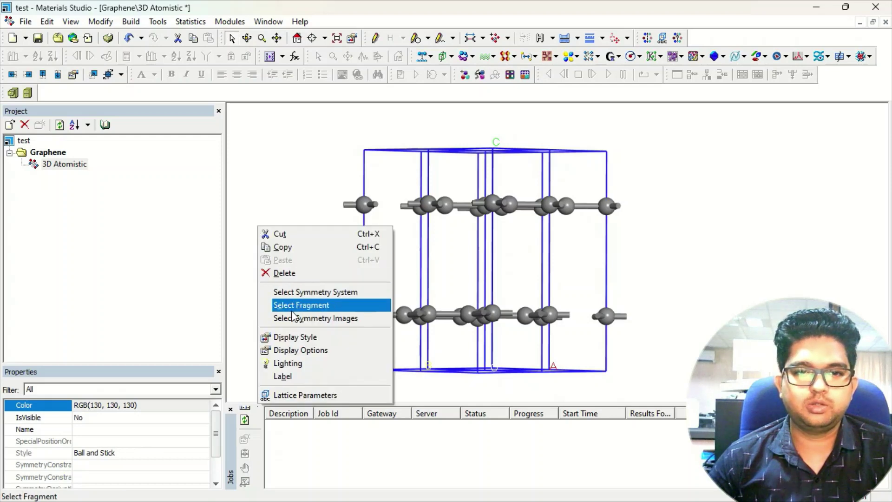
{"action": "left_click", "coordinate": [288, 338]}
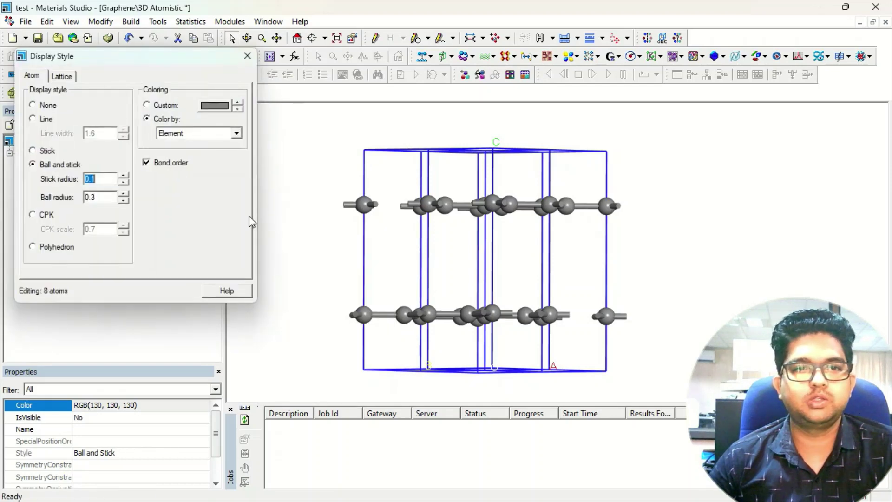
{"action": "left_click", "coordinate": [65, 77]}
{"action": "left_click", "coordinate": [121, 171]}
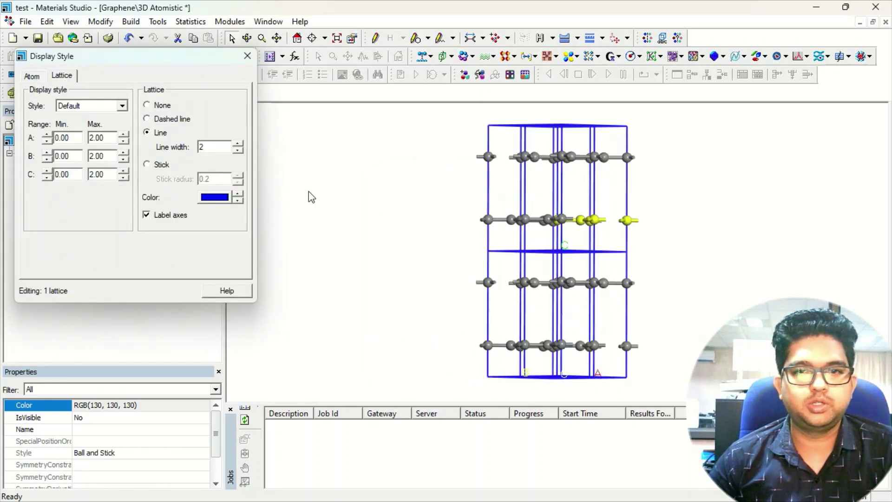
{"action": "scroll", "coordinate": [588, 195], "scroll_direction": "up", "scroll_amount": 1}
{"action": "left_click", "coordinate": [561, 204]}
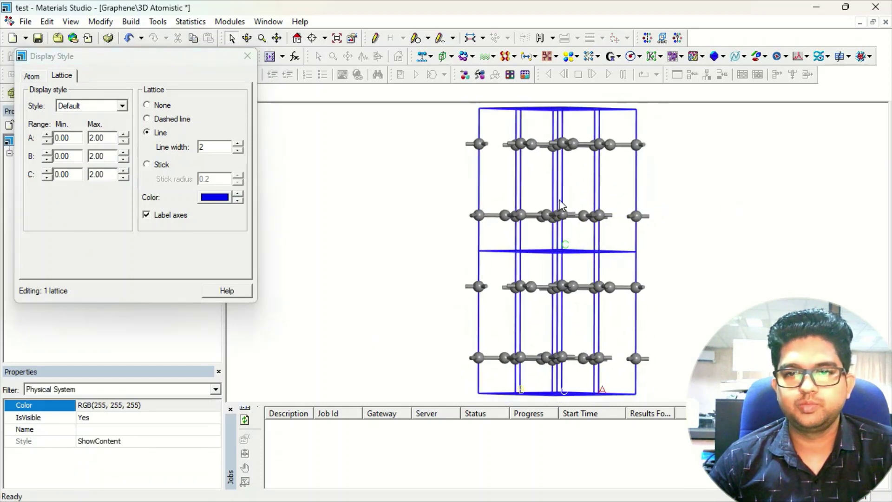
{"action": "right_click_drag", "start_coordinate": [561, 203], "coordinate": [554, 223]}
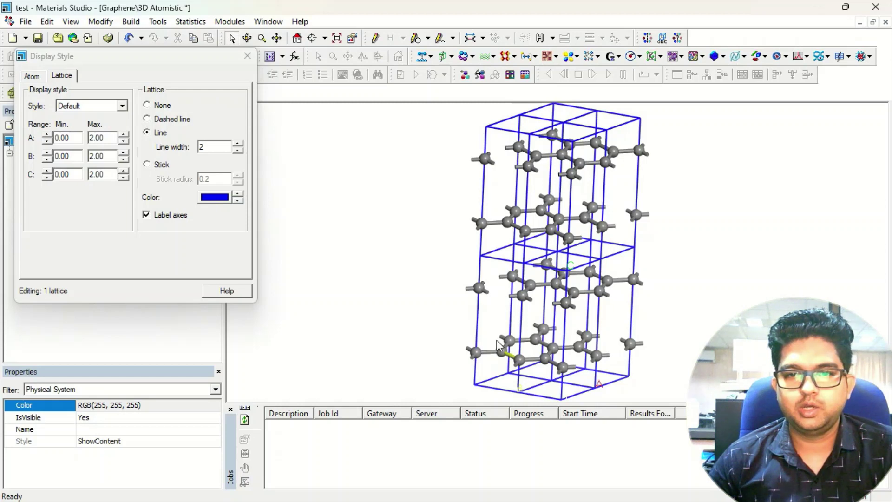
Select a bond's symmetry images, the connected fragment and the bottom layer, then close Display Style.
{"action": "right_click", "coordinate": [507, 355]}
{"action": "left_click", "coordinate": [407, 413]}
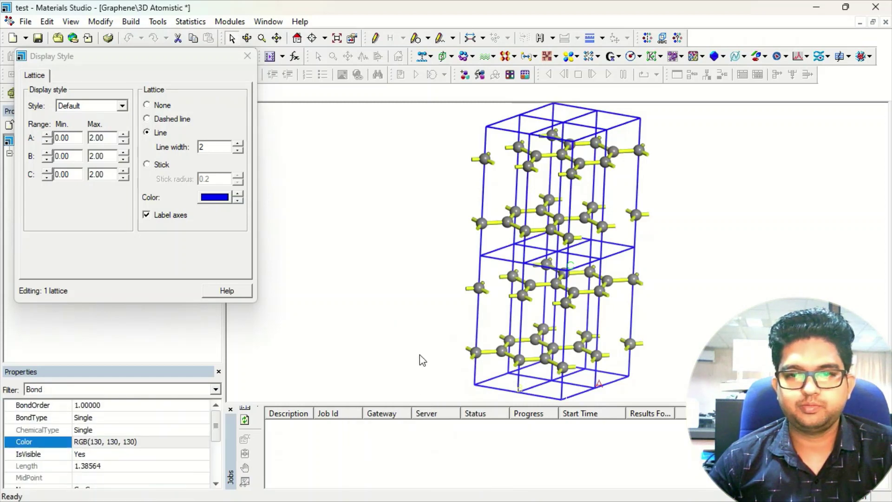
{"action": "right_click", "coordinate": [367, 305]}
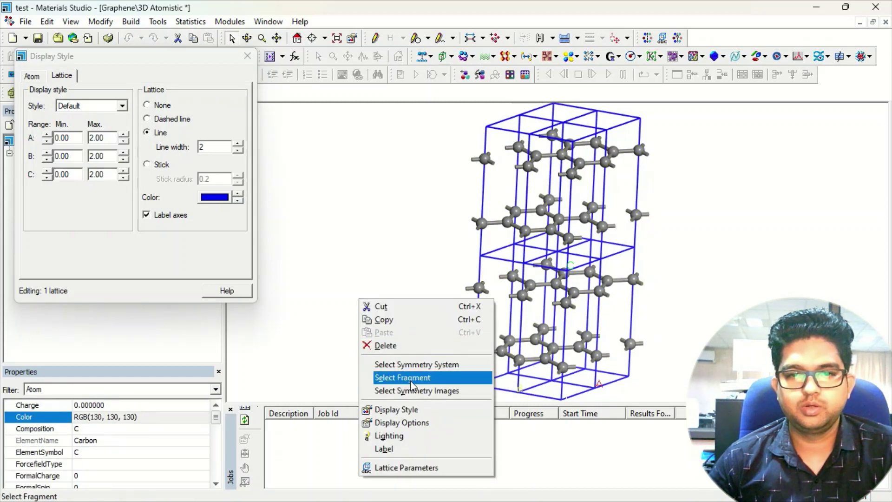
{"action": "left_click", "coordinate": [422, 390]}
{"action": "right_click_drag", "start_coordinate": [581, 344], "coordinate": [539, 337]}
{"action": "left_click_drag", "start_coordinate": [438, 319], "coordinate": [652, 373]}
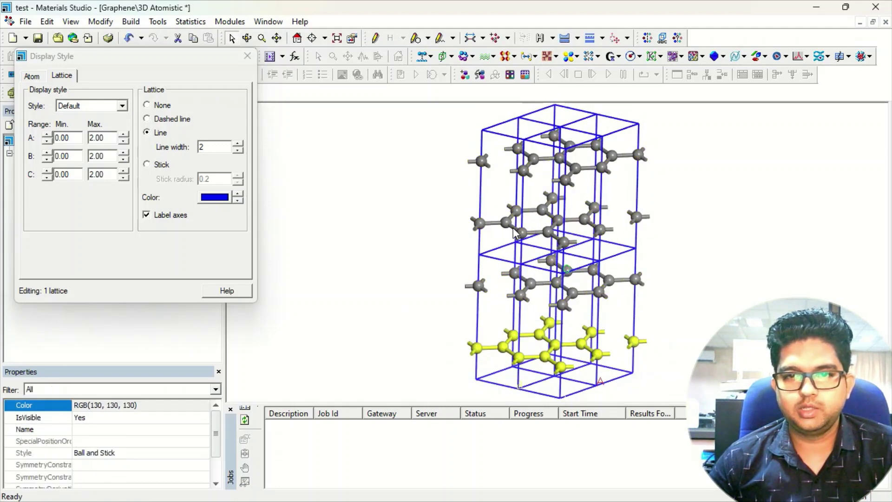
{"action": "key", "text": "ctrl+r"}
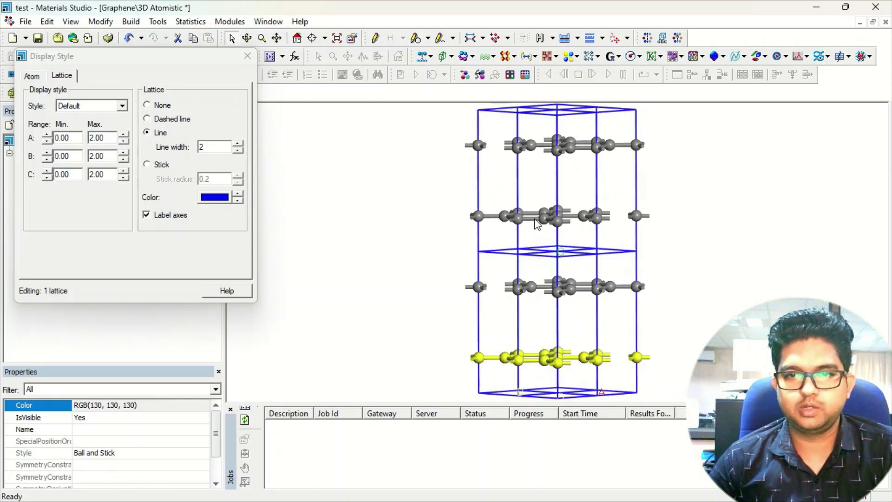
{"action": "right_click_drag", "start_coordinate": [564, 225], "coordinate": [546, 346]}
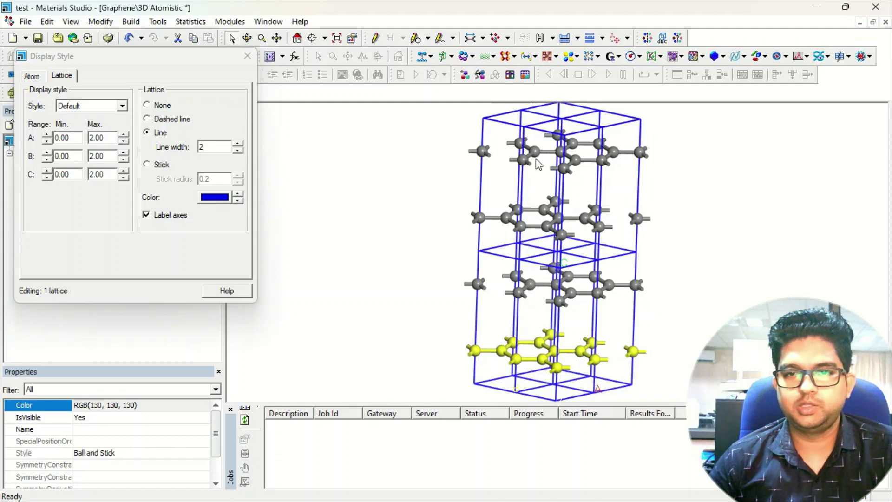
{"action": "right_click_drag", "start_coordinate": [576, 321], "coordinate": [575, 289]}
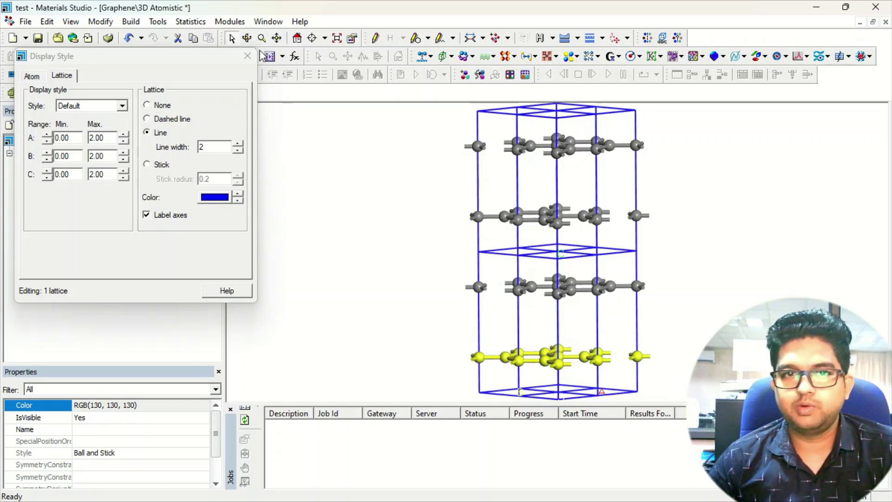
{"action": "left_click", "coordinate": [247, 56]}
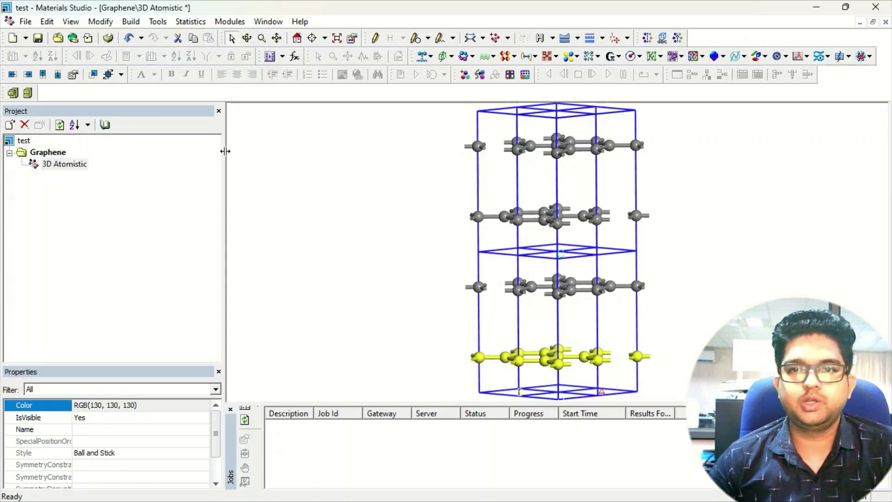
Convert the graphite structure to P1 with Make P1 and clear the selection.
{"action": "left_click", "coordinate": [131, 22]}
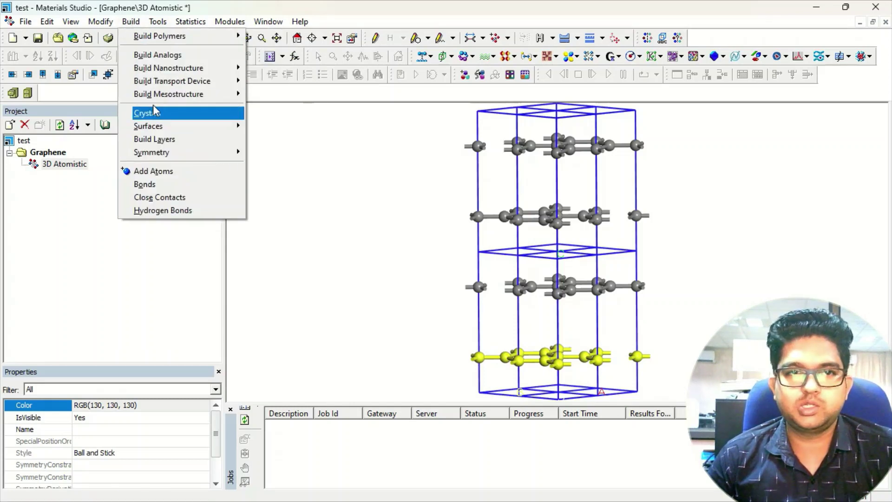
{"action": "mouse_move", "coordinate": [172, 158]}
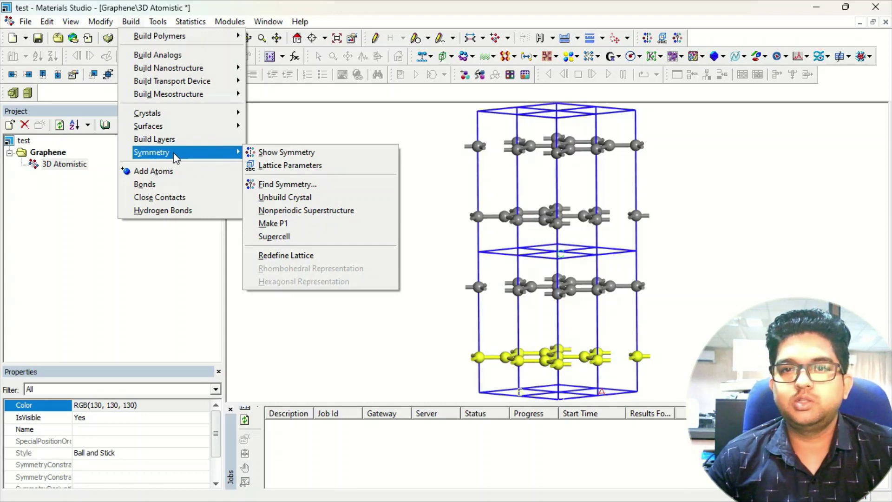
{"action": "left_click", "coordinate": [274, 224]}
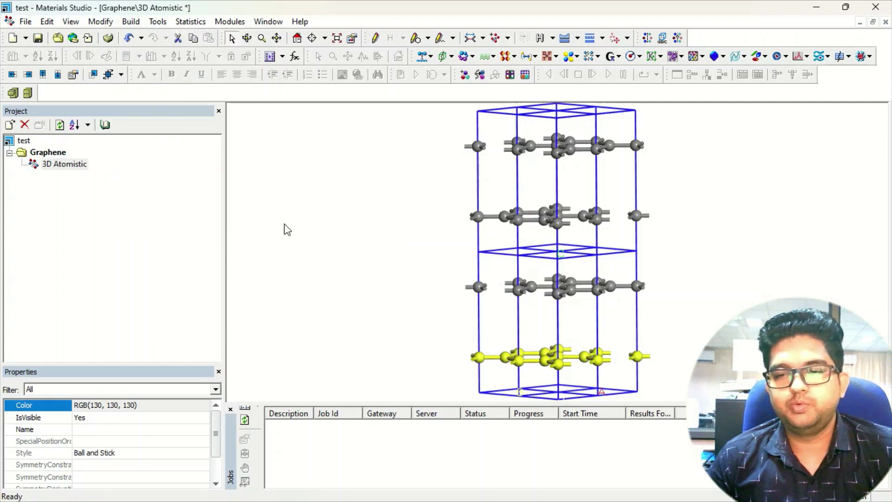
{"action": "left_click", "coordinate": [552, 364]}
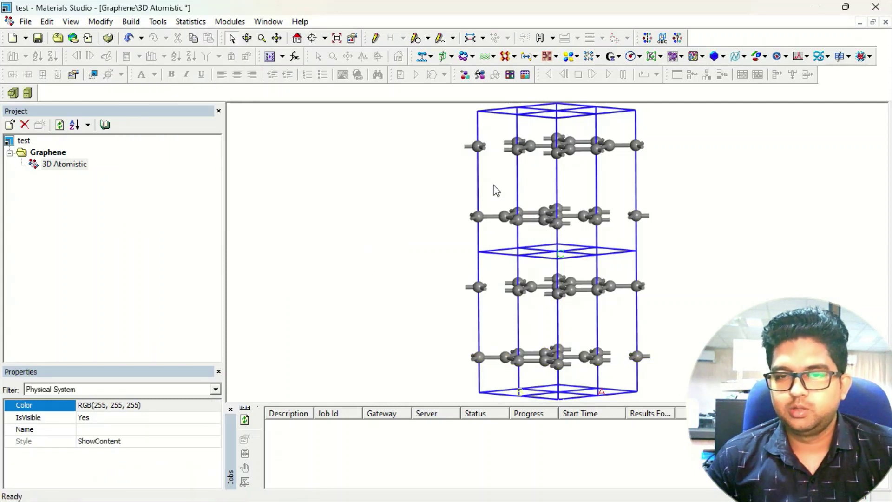
Create a 2×2×2 supercell from the graphene cell.
{"action": "left_click", "coordinate": [138, 22]}
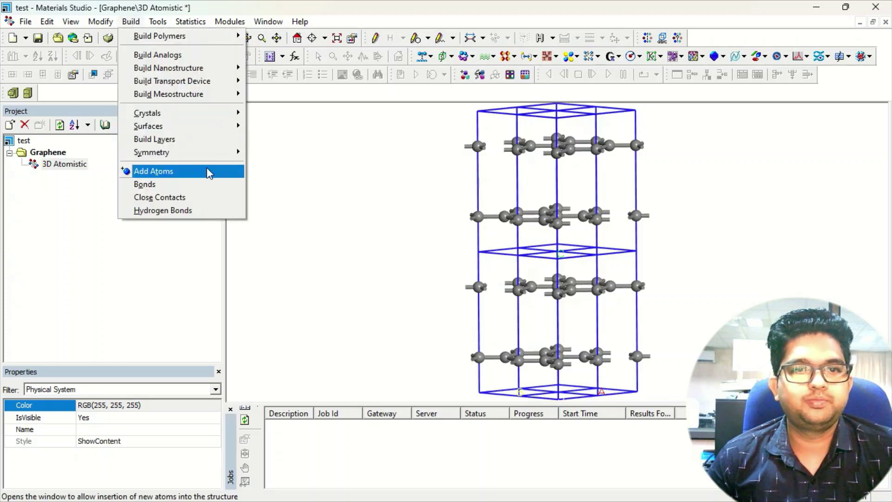
{"action": "mouse_move", "coordinate": [212, 153]}
{"action": "left_click", "coordinate": [275, 236]}
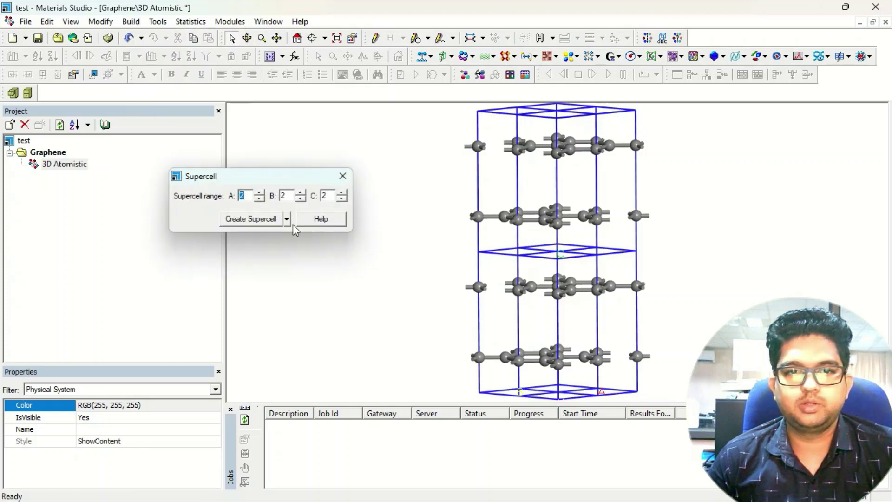
{"action": "left_click", "coordinate": [265, 221]}
{"action": "left_click", "coordinate": [343, 176]}
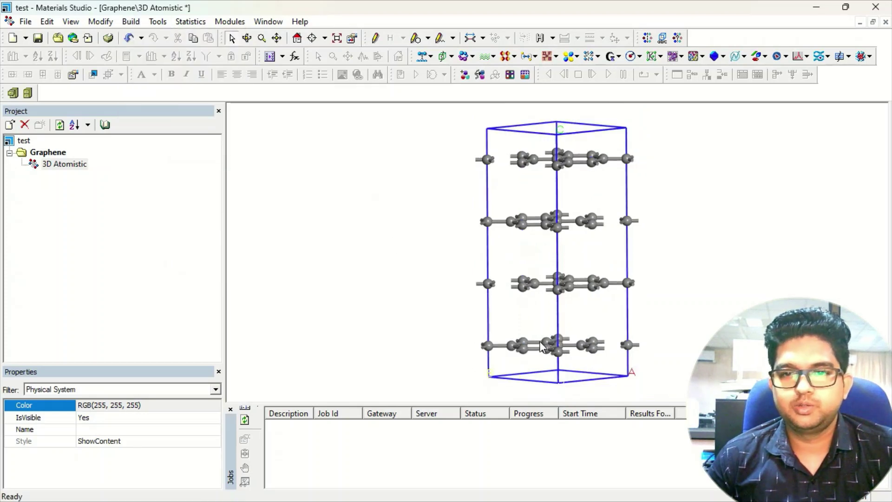
Inspect several bonds and an atom, then box-select the second graphene layer.
{"action": "left_click", "coordinate": [534, 284]}
{"action": "left_click", "coordinate": [544, 221]}
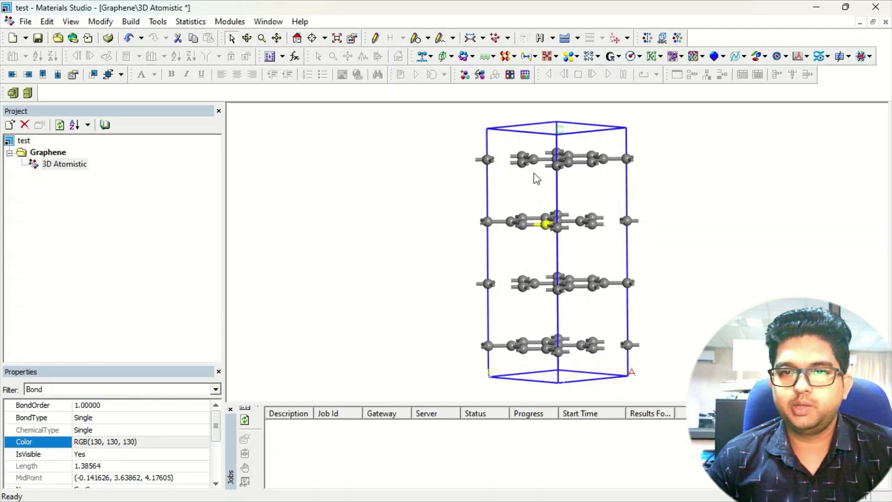
{"action": "left_click", "coordinate": [523, 160]}
{"action": "left_click", "coordinate": [530, 160]}
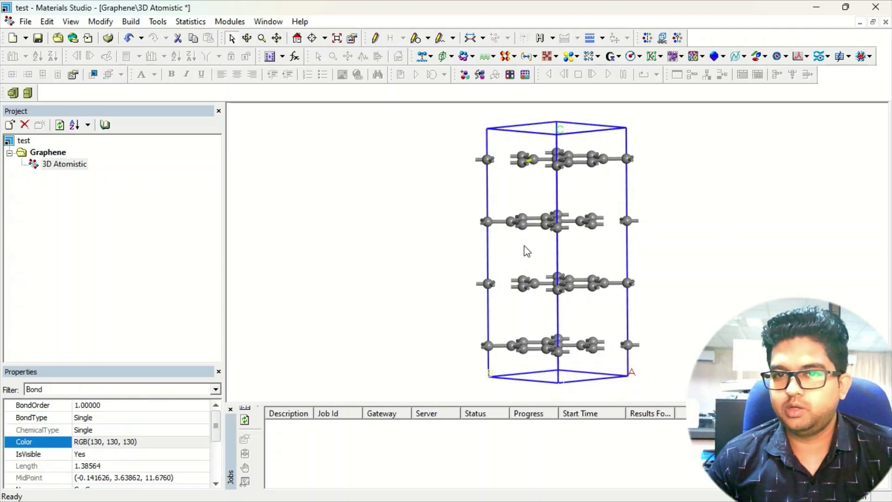
{"action": "left_click_drag", "start_coordinate": [470, 194], "coordinate": [707, 248]}
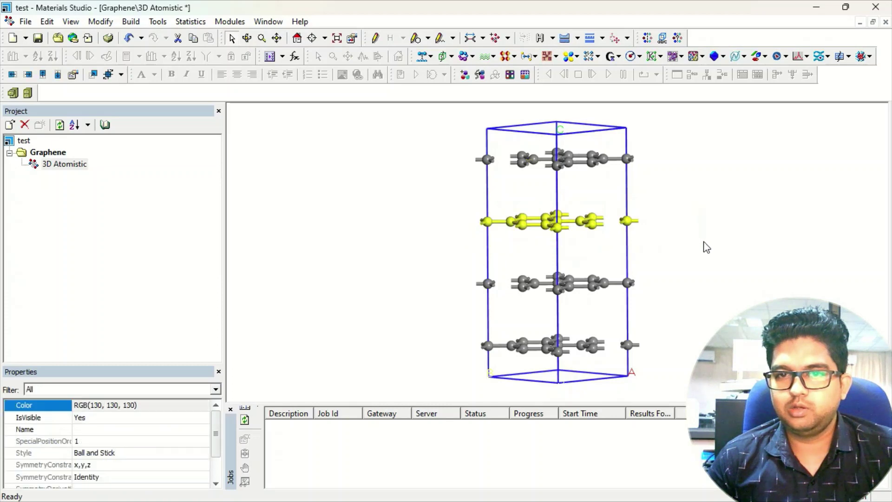
From a top view, shift the selected second layer sideways eight steps.
{"action": "right_click_drag", "start_coordinate": [571, 129], "coordinate": [553, 231]}
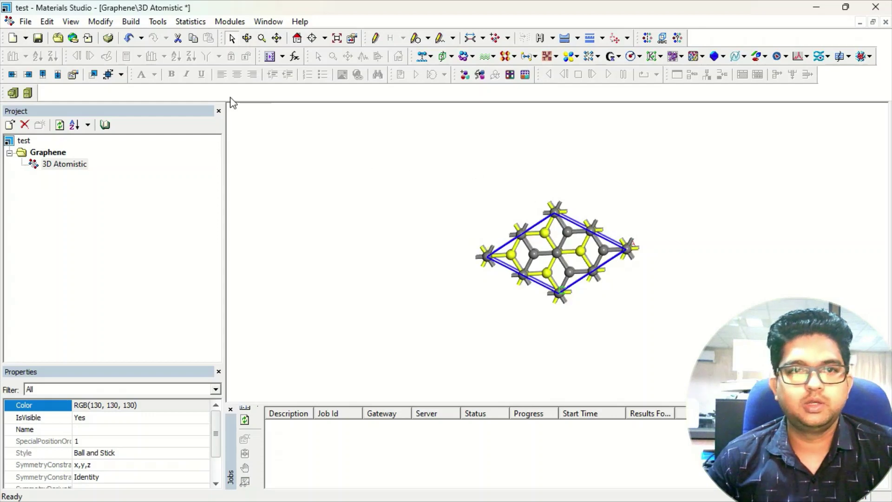
{"action": "left_click", "coordinate": [28, 75]}
{"action": "left_click", "coordinate": [27, 75]}
{"action": "left_click", "coordinate": [26, 74]}
{"action": "left_click", "coordinate": [28, 75]}
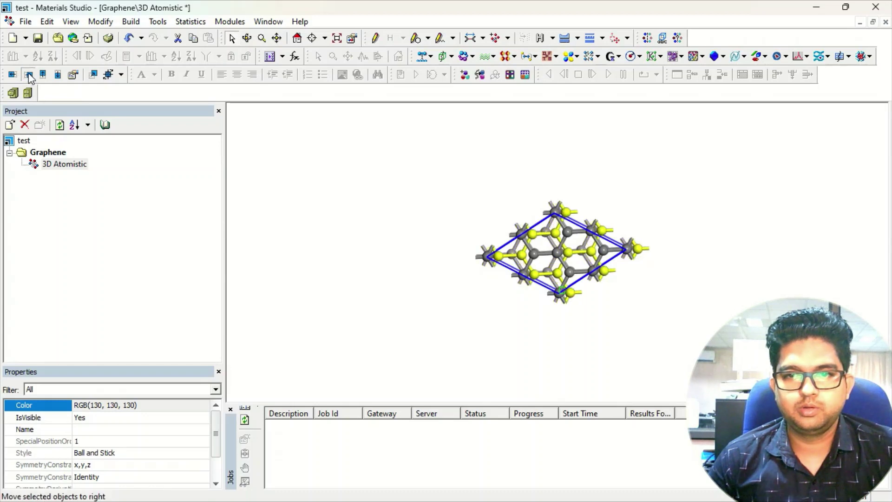
{"action": "left_click", "coordinate": [28, 74]}
{"action": "left_click", "coordinate": [28, 74]}
{"action": "left_click", "coordinate": [28, 74]}
{"action": "left_click", "coordinate": [28, 75]}
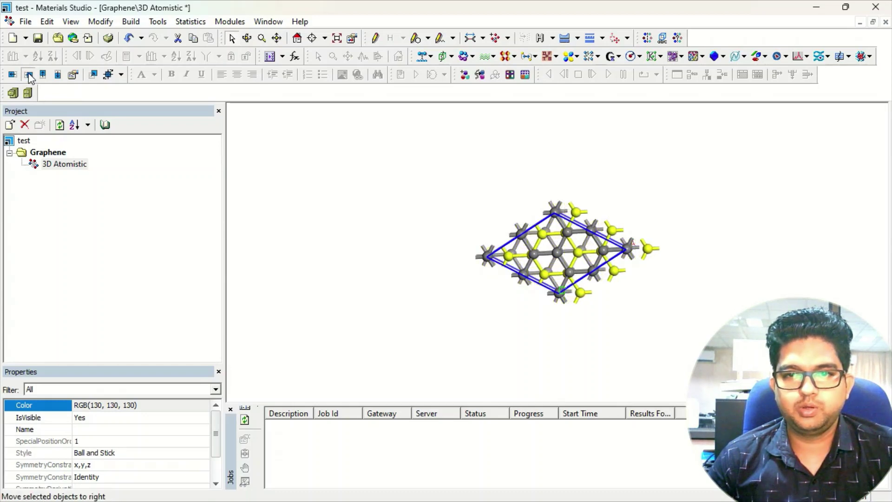
Return to a side view and delete the top graphene layer.
{"action": "right_click_drag", "start_coordinate": [603, 288], "coordinate": [573, 237]}
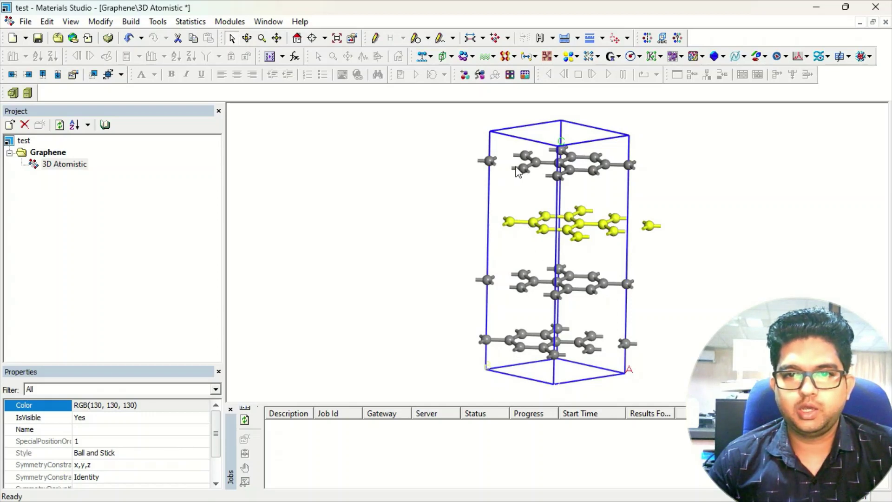
{"action": "right_click_drag", "start_coordinate": [515, 163], "coordinate": [550, 242]}
{"action": "left_click_drag", "start_coordinate": [463, 138], "coordinate": [637, 183]}
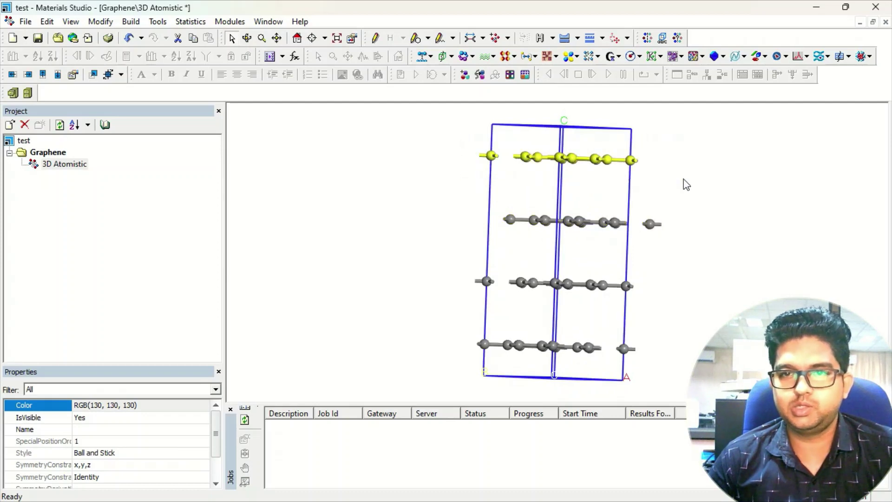
{"action": "key", "text": "Delete"}
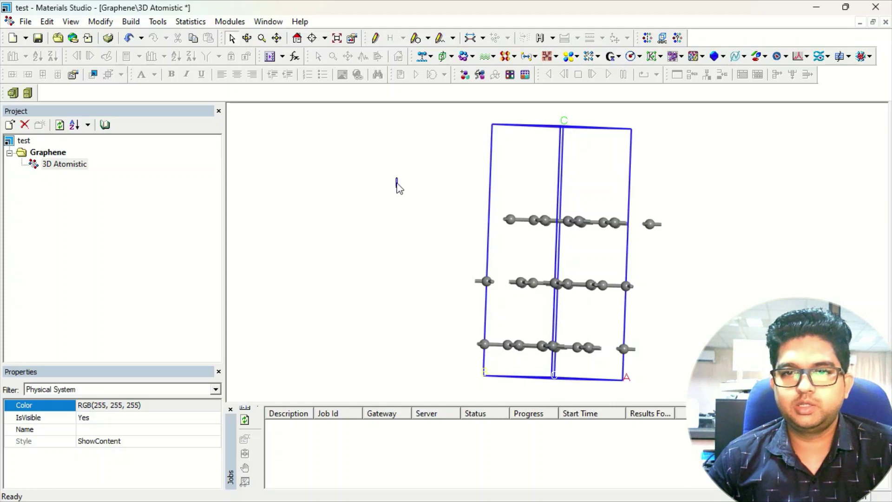
Select the remaining three layers and move them up the cell.
{"action": "left_click_drag", "start_coordinate": [395, 176], "coordinate": [704, 384]}
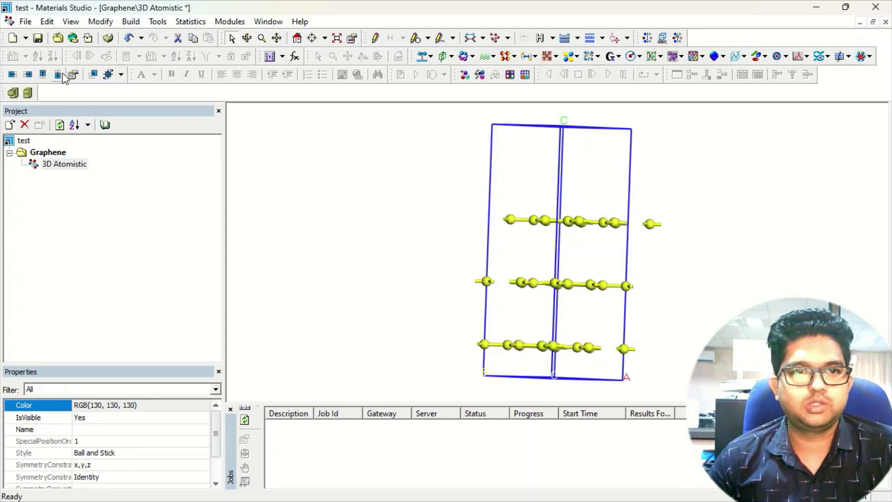
{"action": "left_click", "coordinate": [43, 74]}
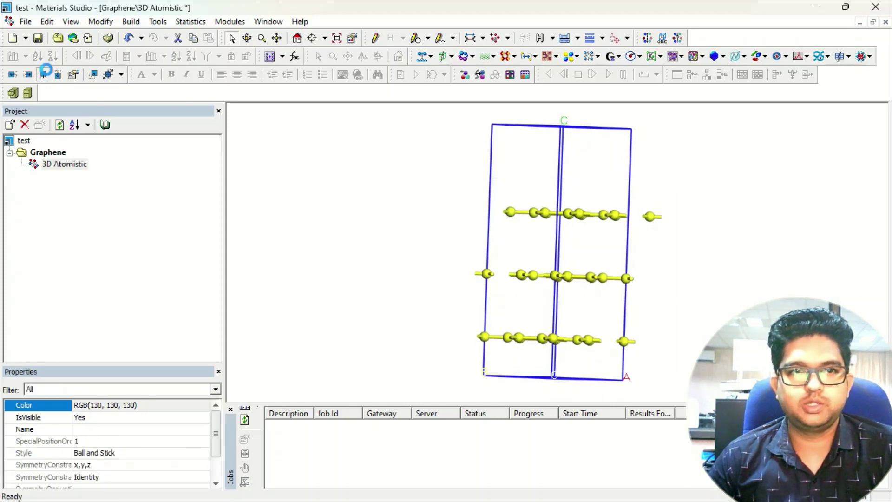
{"action": "left_click_drag", "start_coordinate": [45, 71], "coordinate": [47, 74]}
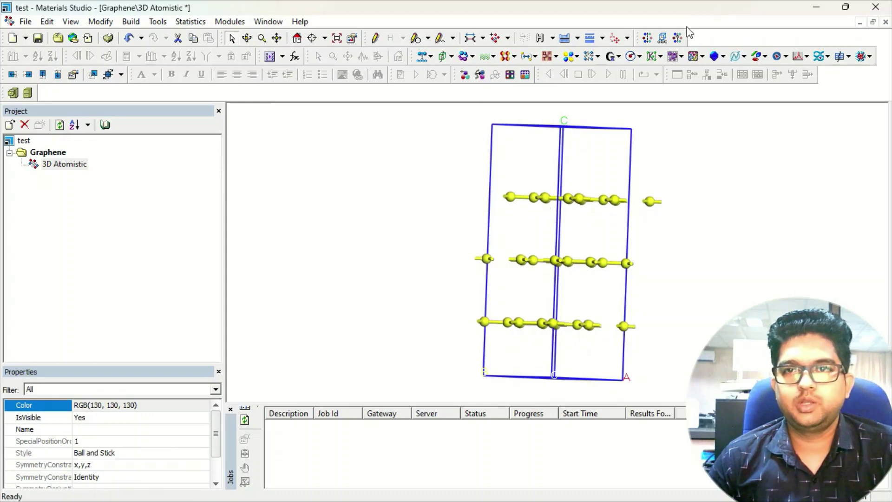
{"action": "left_click", "coordinate": [677, 37]}
Find and impose P-3M1 symmetry, then rotate the view to inspect the three layers.
{"action": "left_click", "coordinate": [31, 81]}
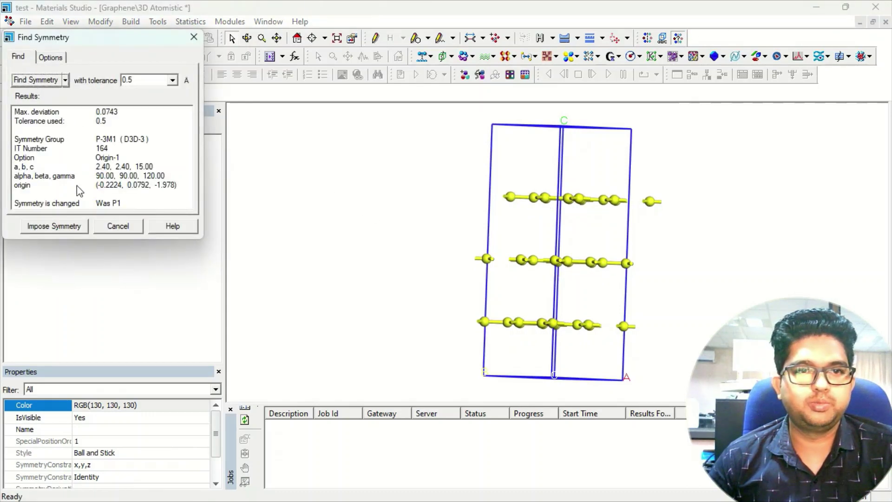
{"action": "left_click", "coordinate": [73, 228]}
{"action": "left_click", "coordinate": [715, 202]}
{"action": "scroll", "coordinate": [659, 259], "scroll_direction": "up", "scroll_amount": 2}
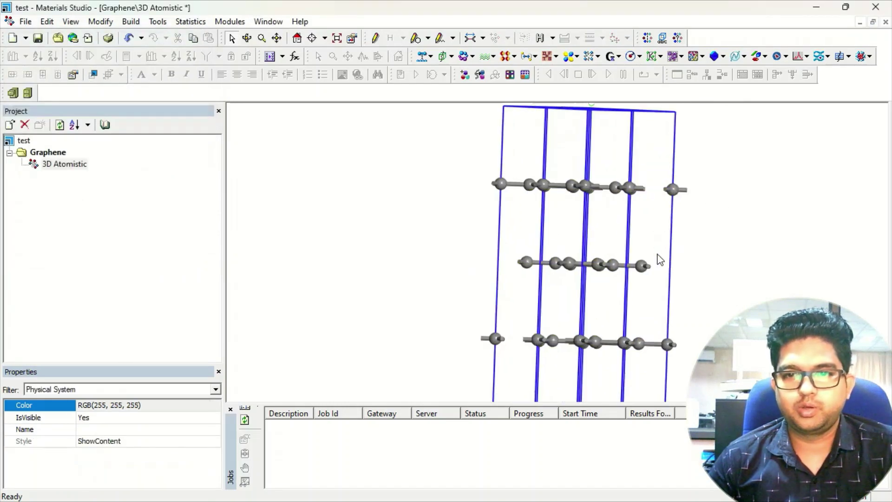
{"action": "right_click_drag", "start_coordinate": [605, 208], "coordinate": [581, 255]}
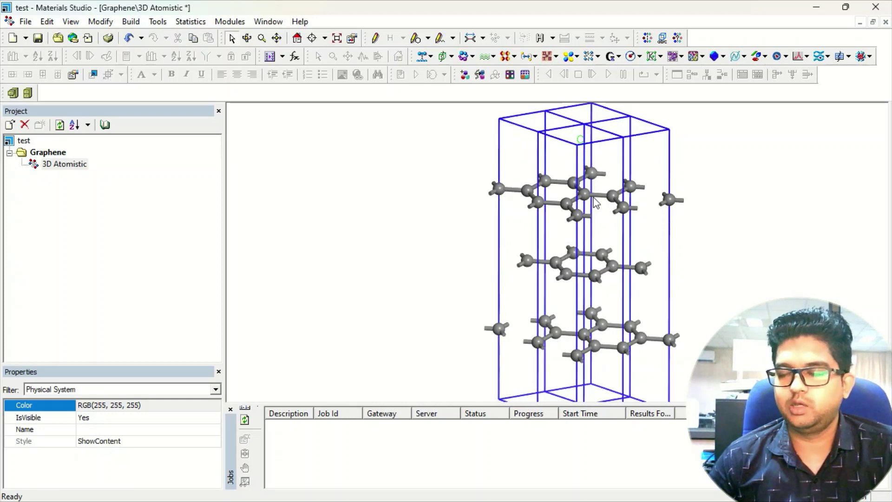
{"action": "mouse_move", "coordinate": [582, 286]}
{"action": "right_mouse_down"}
{"action": "mouse_move", "coordinate": [617, 255]}
{"action": "mouse_move", "coordinate": [598, 244]}
{"action": "mouse_move", "coordinate": [604, 260]}
{"action": "mouse_move", "coordinate": [595, 275]}
{"action": "mouse_move", "coordinate": [585, 264]}
{"action": "mouse_move", "coordinate": [590, 275]}
{"action": "mouse_move", "coordinate": [579, 274]}
{"action": "mouse_move", "coordinate": [593, 271]}
{"action": "mouse_move", "coordinate": [599, 283]}
{"action": "right_mouse_up"}
{"action": "scroll", "coordinate": [598, 264], "scroll_direction": "down", "scroll_amount": 2}
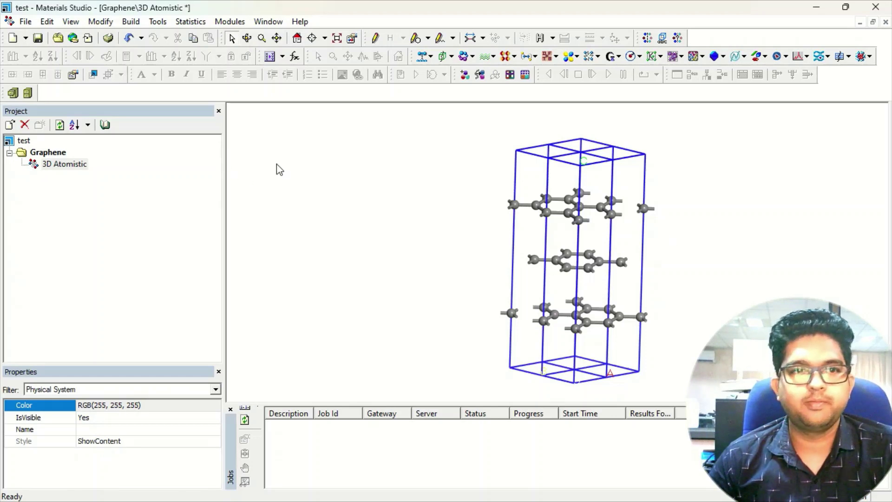
{"action": "right_click_drag", "start_coordinate": [584, 301], "coordinate": [544, 283]}
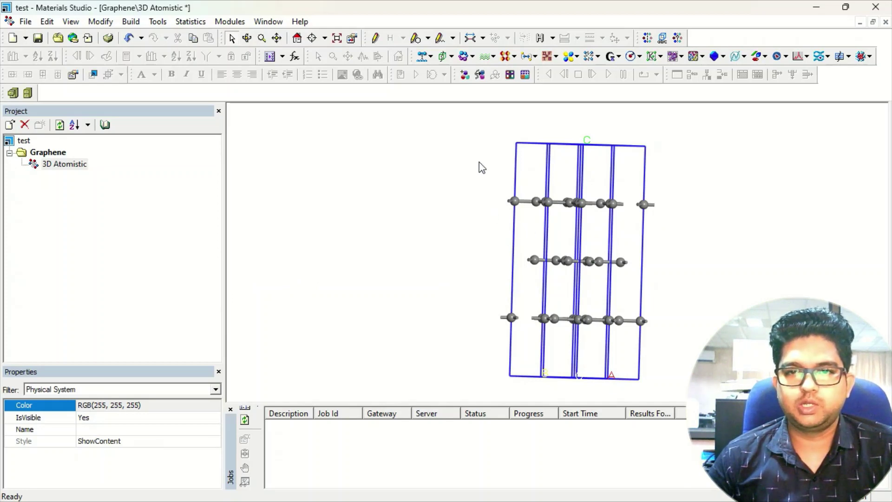
Convert to a nonperiodic superstructure and delete the top two atom rows.
{"action": "left_click", "coordinate": [131, 21]}
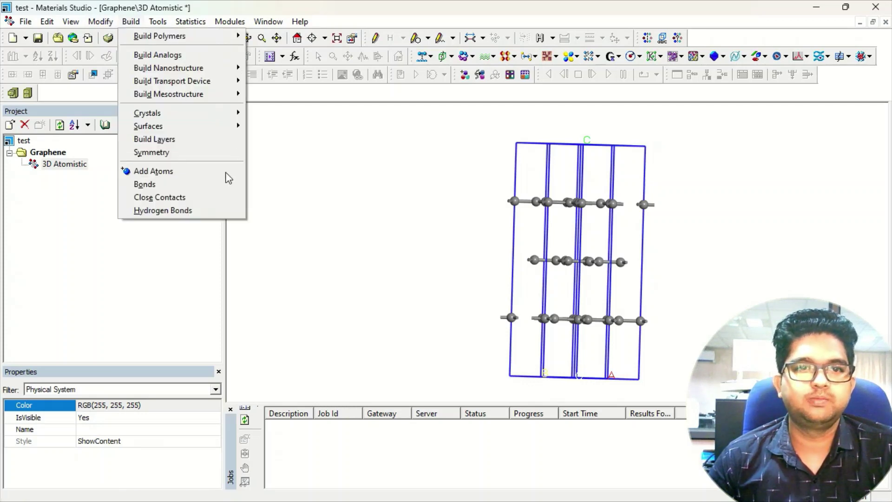
{"action": "mouse_move", "coordinate": [227, 153]}
{"action": "left_click", "coordinate": [299, 215]}
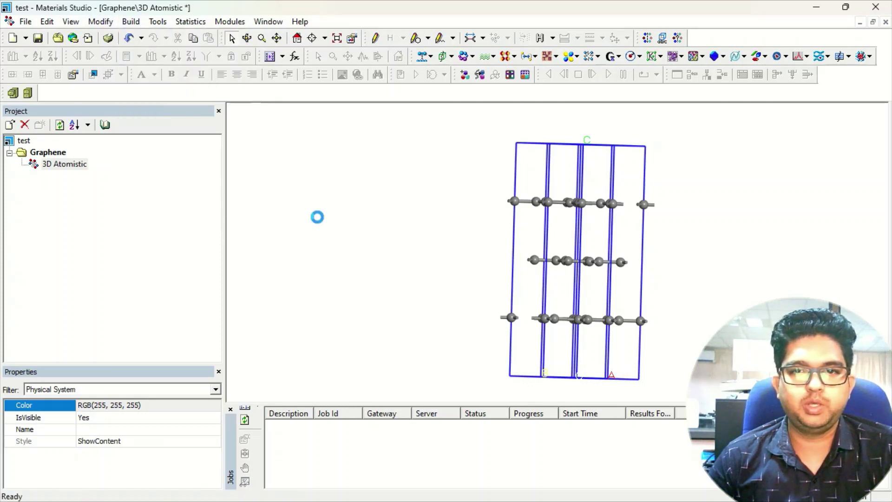
{"action": "left_click_drag", "start_coordinate": [460, 137], "coordinate": [677, 272]}
{"action": "key", "text": "Delete"}
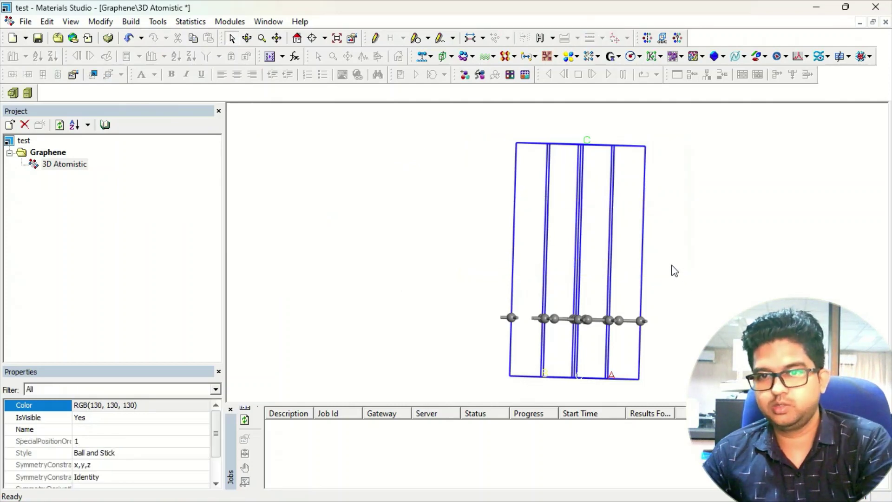
Find and impose P6/MMM symmetry on the single graphene layer.
{"action": "left_click", "coordinate": [678, 37]}
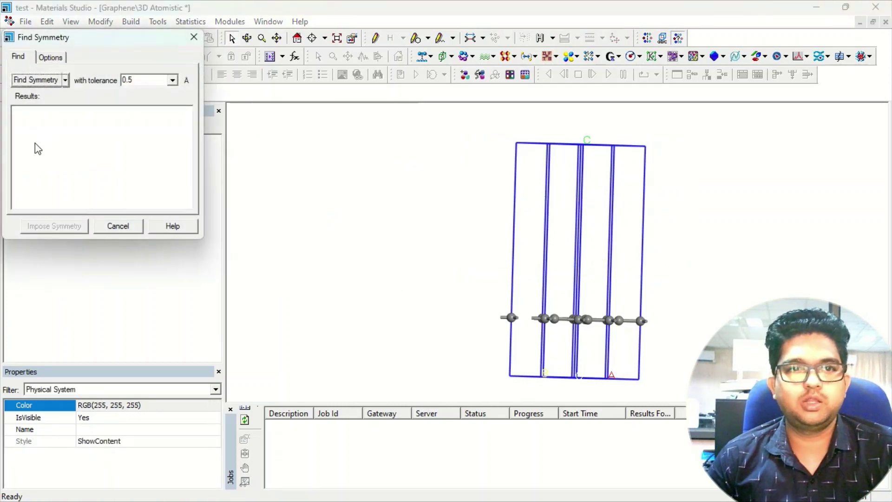
{"action": "left_click", "coordinate": [36, 80]}
{"action": "left_click", "coordinate": [54, 226]}
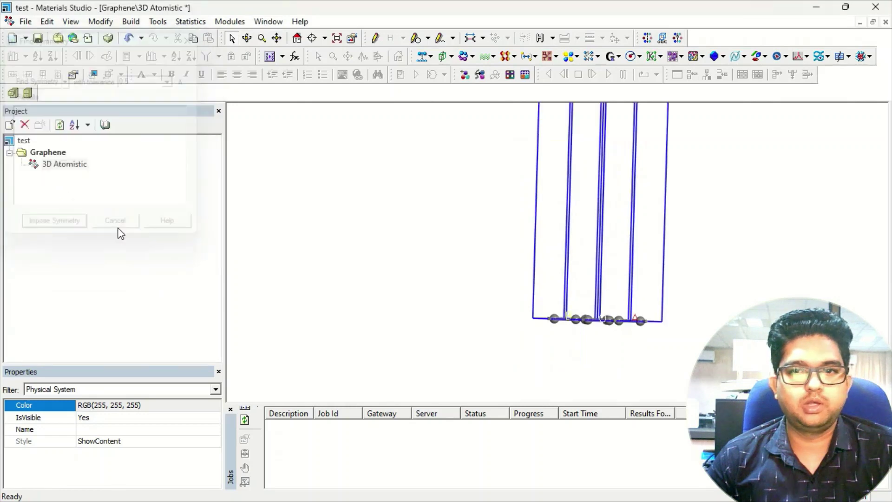
{"action": "right_click_drag", "start_coordinate": [589, 239], "coordinate": [595, 216]}
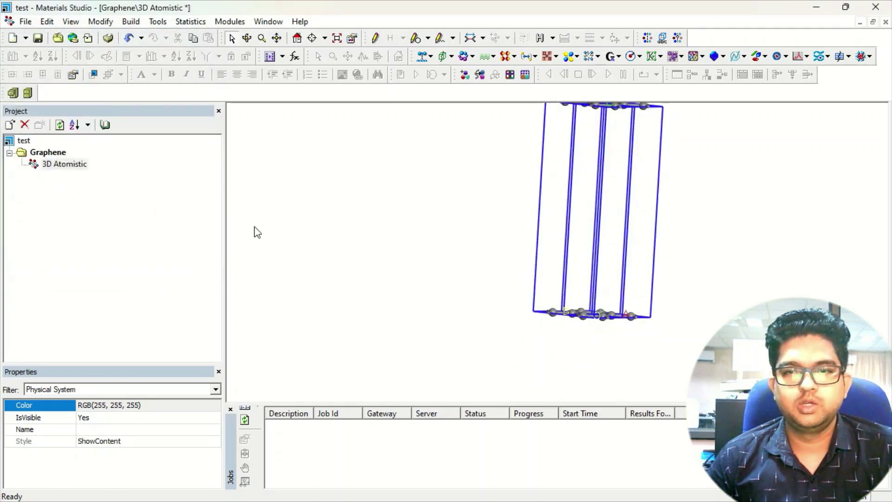
Check the lattice parameters show a = 2.400 and c = 15.000.
{"action": "right_click", "coordinate": [310, 225]}
{"action": "left_click", "coordinate": [356, 347]}
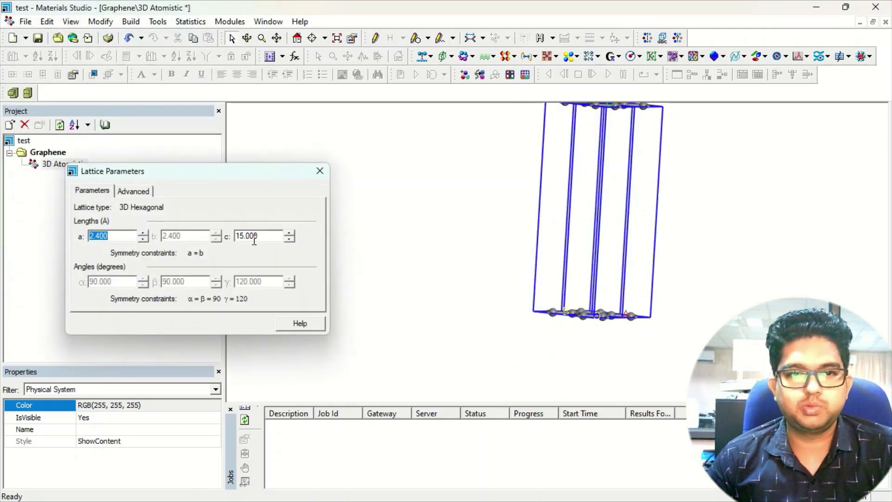
{"action": "left_click", "coordinate": [320, 171]}
{"action": "right_click_drag", "start_coordinate": [578, 170], "coordinate": [620, 191]}
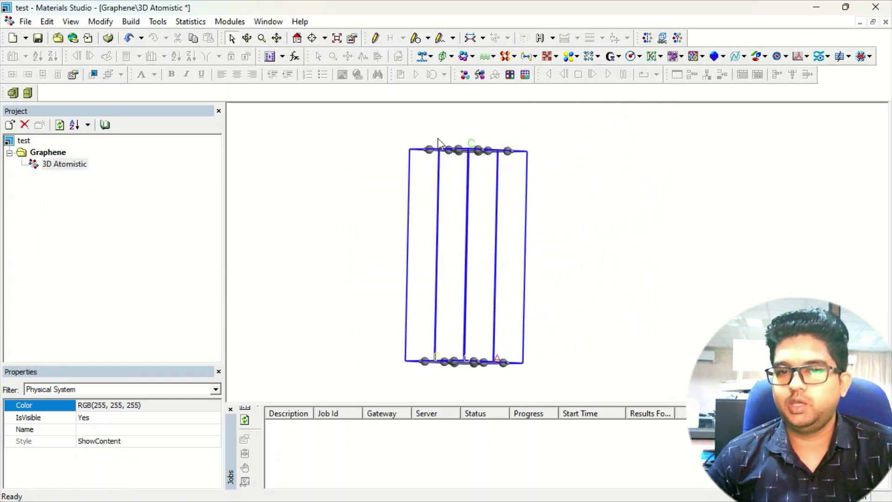
Rebuild the crystal with lattice parameter c changed from 15.000 to 3.5 Å.
{"action": "left_click", "coordinate": [131, 21]}
{"action": "mouse_move", "coordinate": [187, 113]}
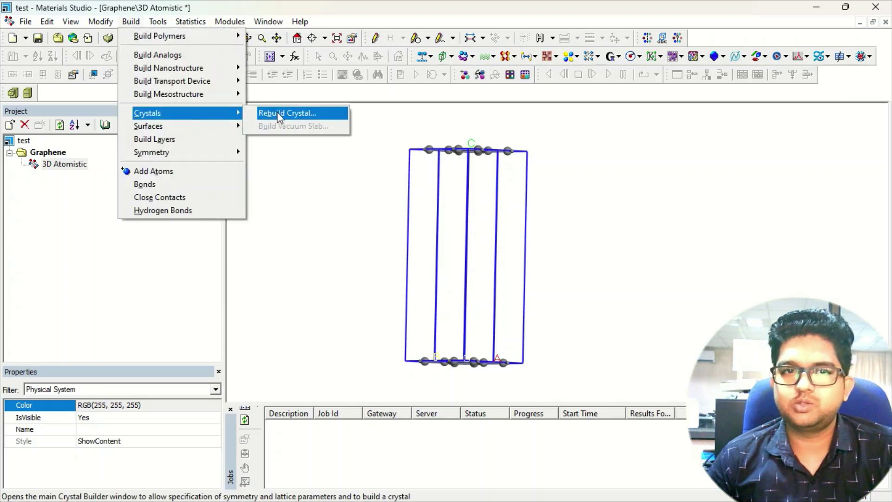
{"action": "left_click", "coordinate": [279, 114]}
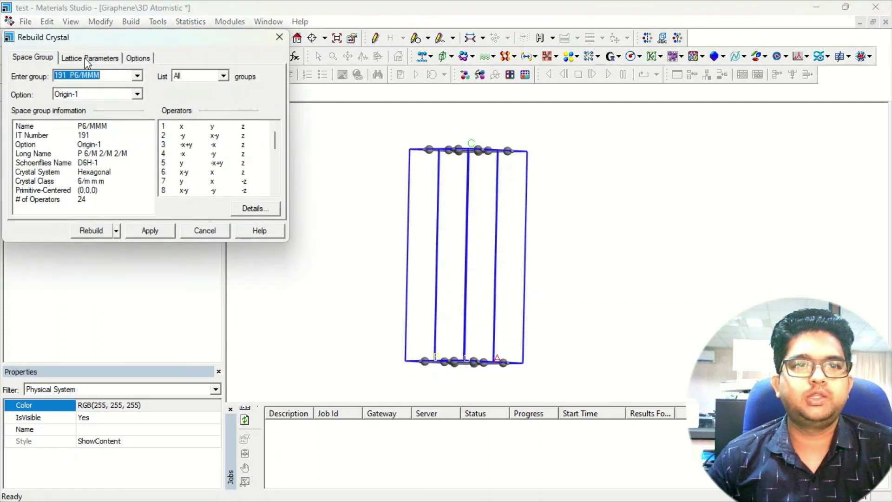
{"action": "left_click", "coordinate": [106, 58]}
{"action": "double_click", "coordinate": [195, 102]}
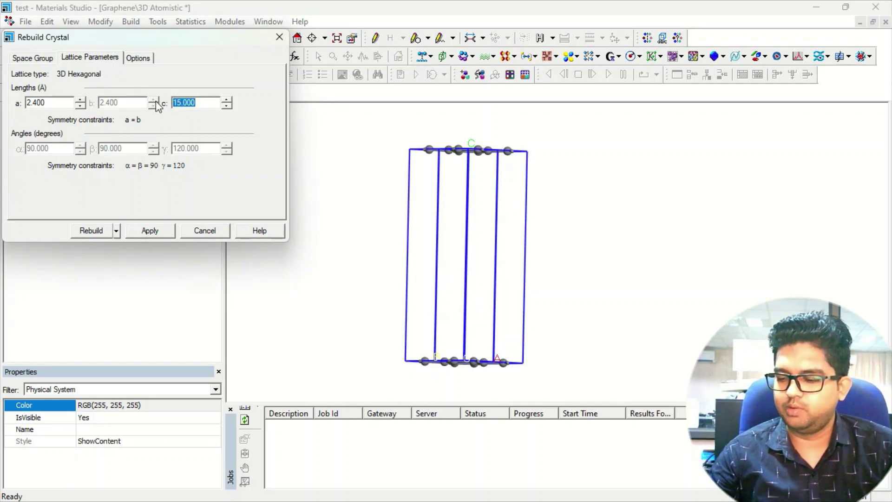
{"action": "type", "text": "3.5"}
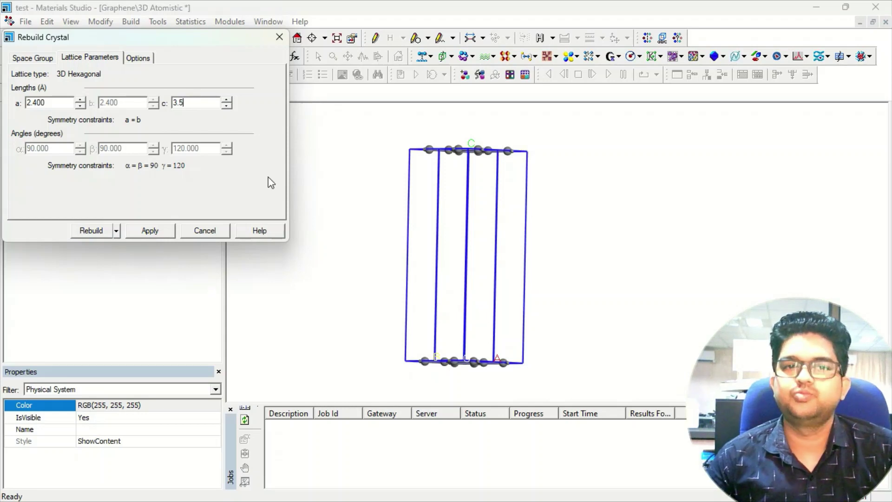
{"action": "left_click", "coordinate": [163, 232]}
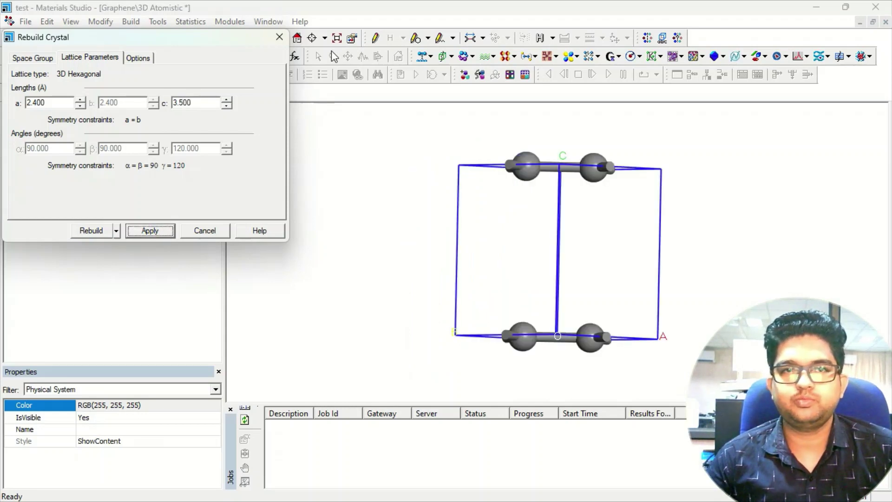
{"action": "left_click", "coordinate": [279, 38]}
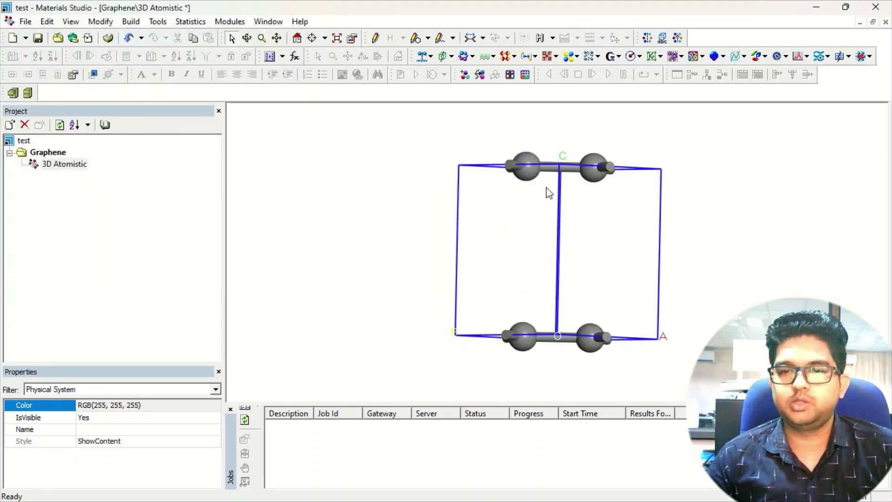
Set the Display Style lattice C Max to 2.00 so the 3.5 Å cell repeats twice.
{"action": "right_click_drag", "start_coordinate": [548, 191], "coordinate": [378, 198]}
{"action": "right_click", "coordinate": [294, 208]}
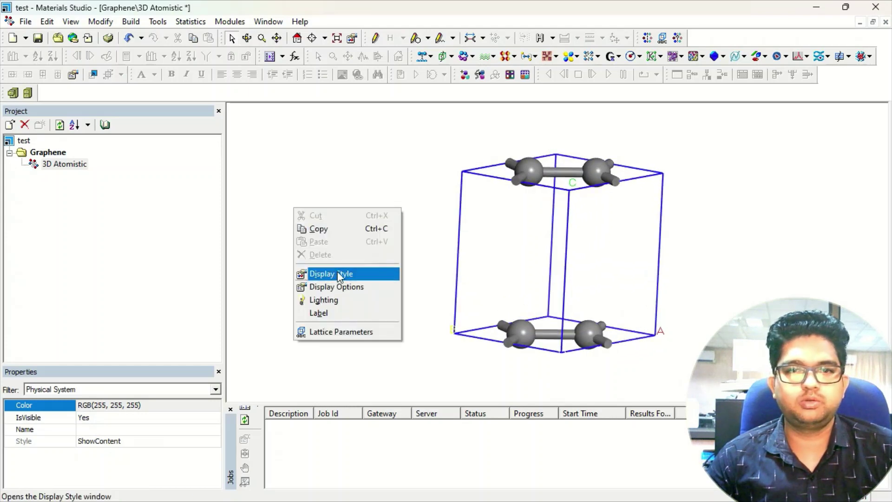
{"action": "left_click", "coordinate": [339, 274]}
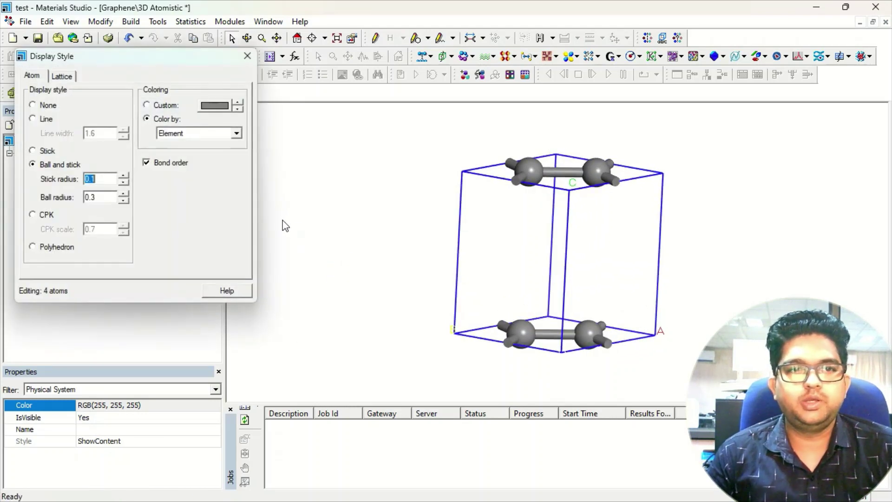
{"action": "left_click", "coordinate": [62, 76]}
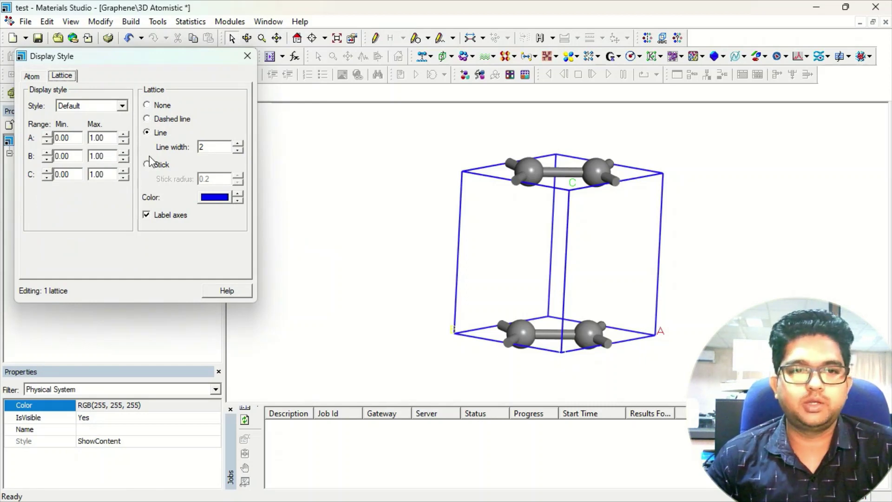
{"action": "left_click", "coordinate": [124, 172]}
{"action": "left_click", "coordinate": [546, 224]}
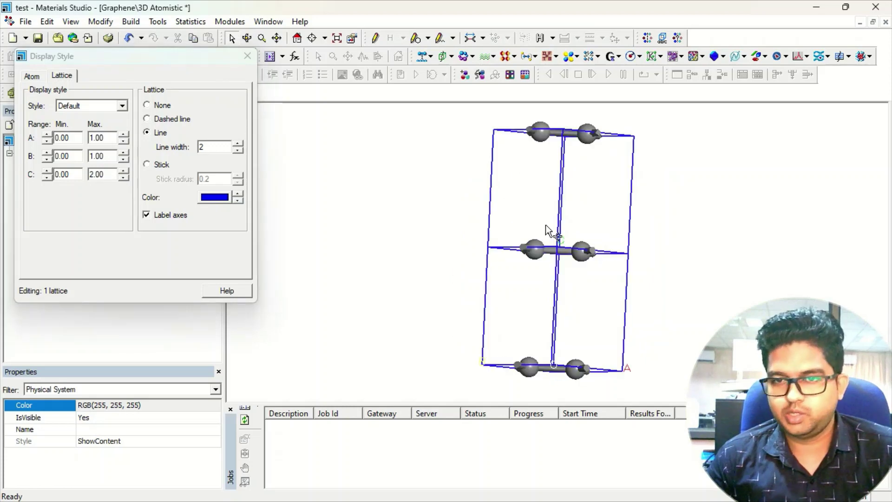
{"action": "mouse_move", "coordinate": [545, 225]}
{"action": "right_mouse_down"}
{"action": "mouse_move", "coordinate": [559, 225]}
{"action": "mouse_move", "coordinate": [552, 232]}
{"action": "right_mouse_up"}
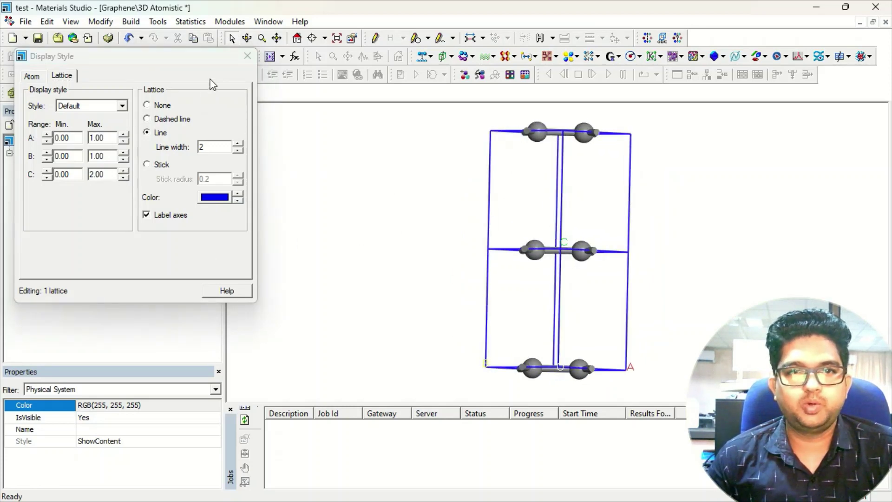
{"action": "left_click", "coordinate": [247, 56]}
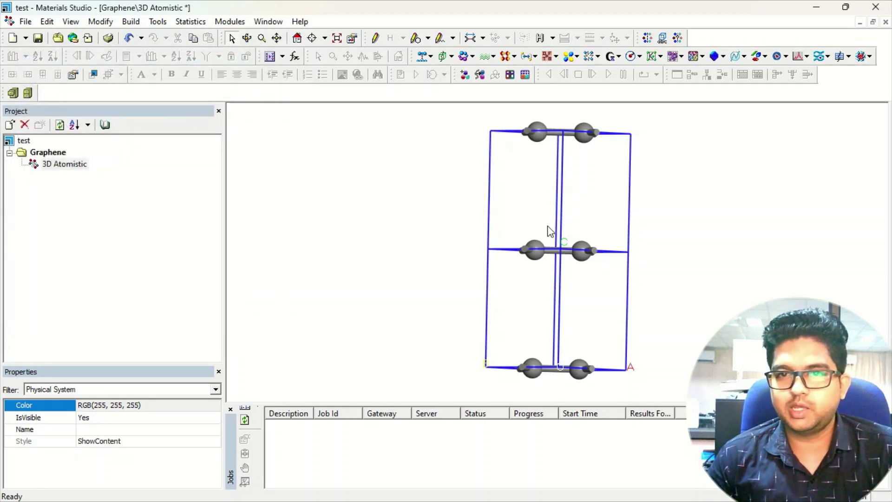
{"action": "right_click_drag", "start_coordinate": [569, 193], "coordinate": [565, 234]}
Create a 1×1×2 supercell doubling the cell along C.
{"action": "left_click", "coordinate": [136, 24]}
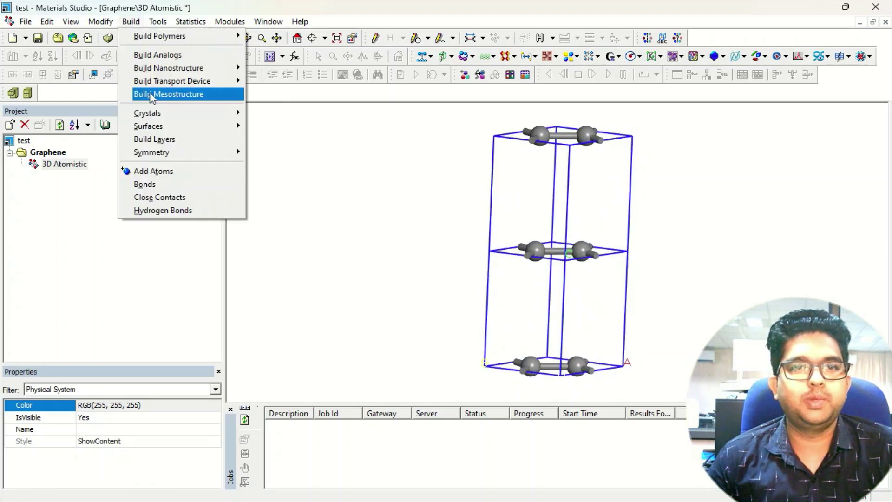
{"action": "mouse_move", "coordinate": [185, 154]}
{"action": "left_click", "coordinate": [289, 237]}
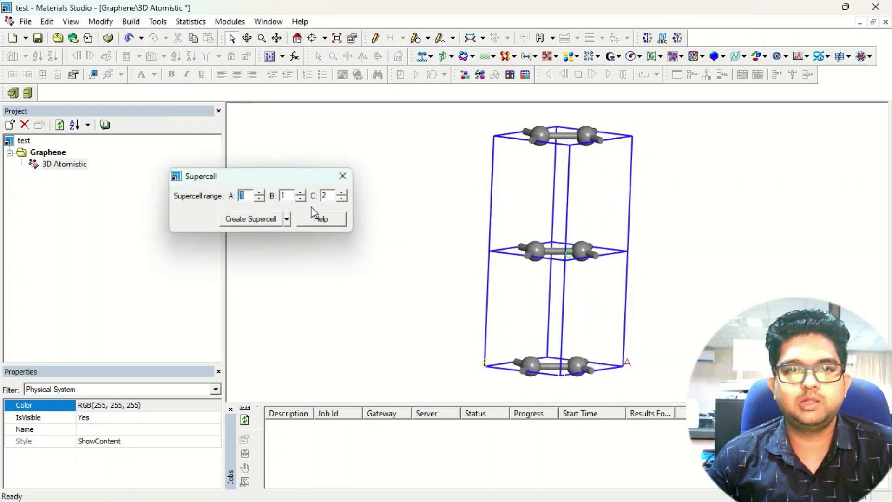
{"action": "left_click", "coordinate": [269, 219]}
{"action": "left_click", "coordinate": [342, 175]}
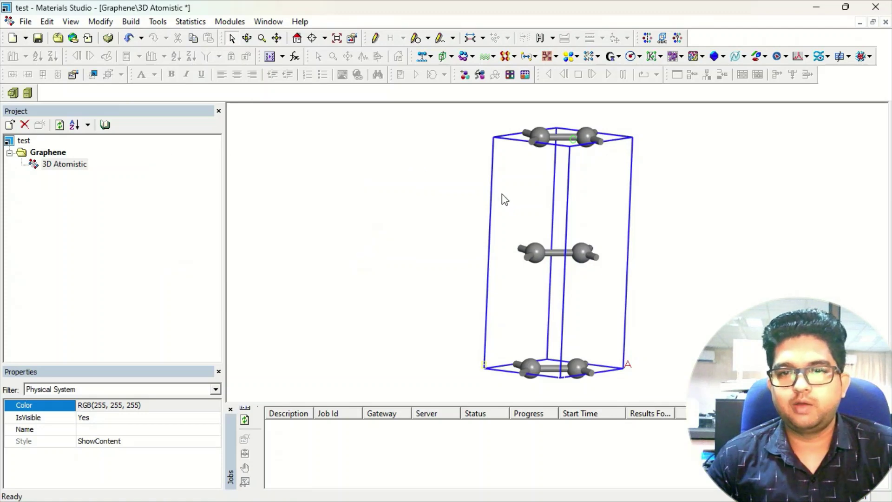
Select the middle carbon pair and shift it sideways seven steps for AB stacking.
{"action": "left_click_drag", "start_coordinate": [499, 193], "coordinate": [639, 299]}
{"action": "right_click_drag", "start_coordinate": [575, 181], "coordinate": [552, 231]}
{"action": "key", "text": "Delete"}
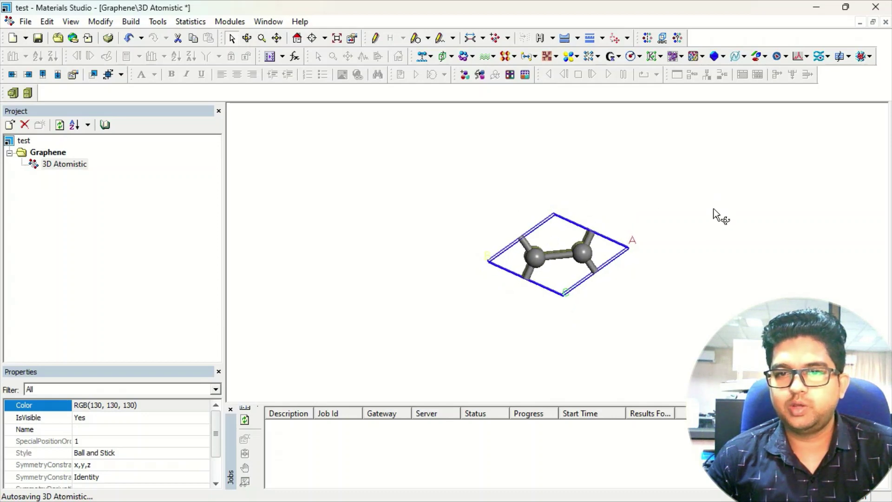
{"action": "left_click", "coordinate": [29, 76]}
{"action": "left_click", "coordinate": [29, 76]}
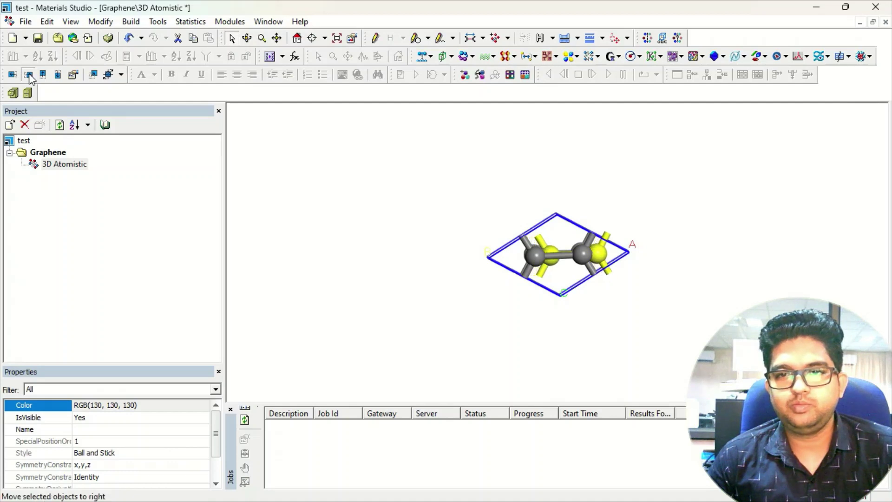
{"action": "left_click", "coordinate": [28, 76]}
{"action": "left_click", "coordinate": [29, 76]}
{"action": "left_click", "coordinate": [28, 76]}
{"action": "left_click", "coordinate": [28, 75]}
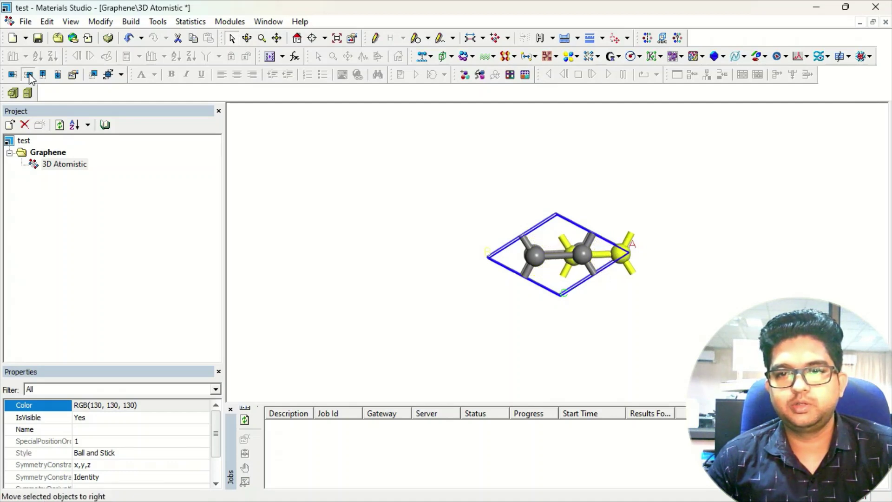
{"action": "left_click", "coordinate": [29, 76]}
{"action": "right_click_drag", "start_coordinate": [557, 274], "coordinate": [643, 116]}
Find the shifted cell's symmetry and impose the detected P63/MMC space group.
{"action": "left_click", "coordinate": [678, 37]}
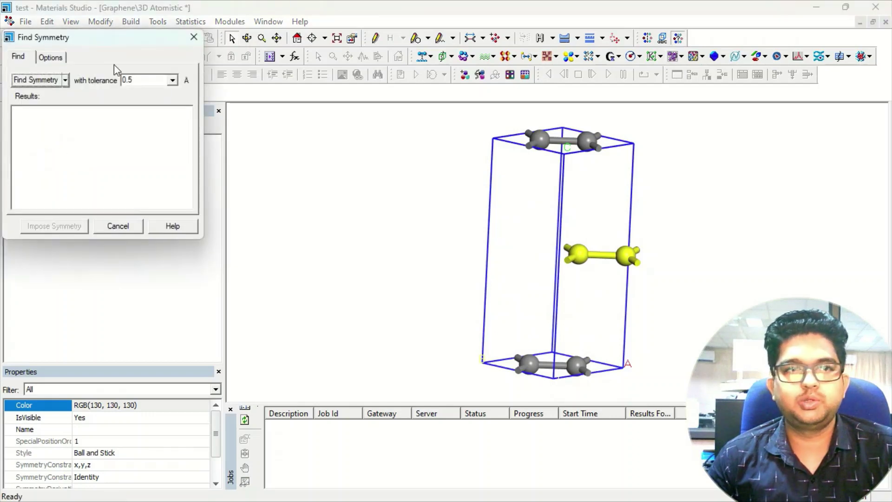
{"action": "left_click", "coordinate": [39, 80]}
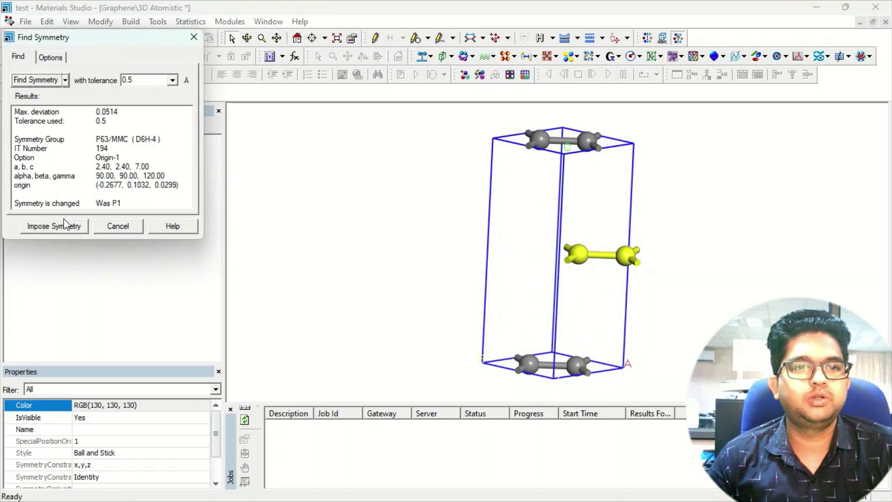
{"action": "left_click", "coordinate": [65, 229]}
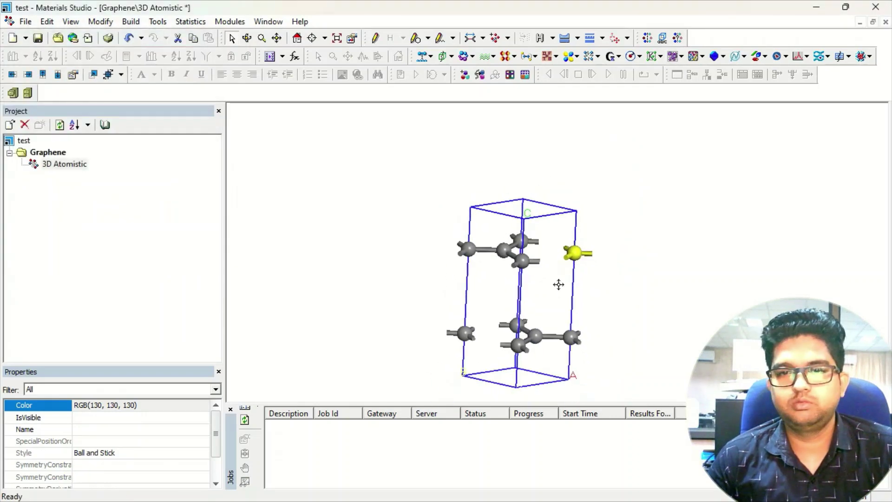
{"action": "right_click_drag", "start_coordinate": [545, 274], "coordinate": [559, 245]}
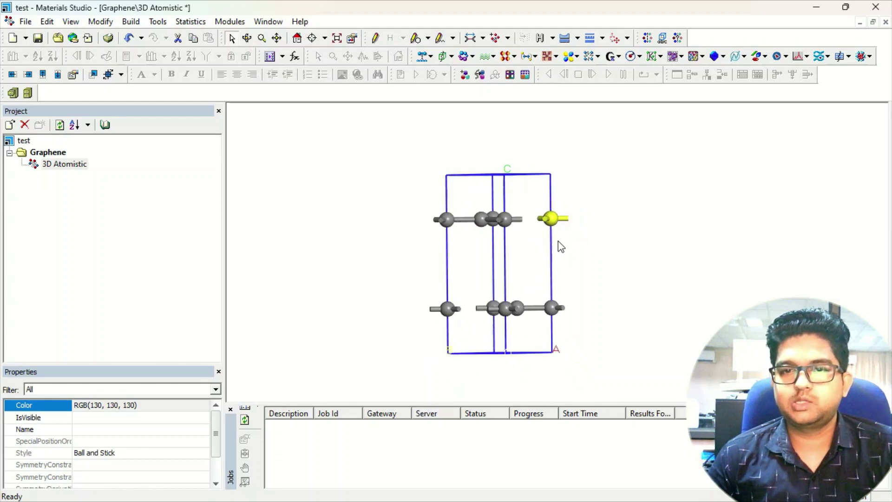
Set the lattice display's C Max to 2.00 to repeat the cell twice along C.
{"action": "left_click", "coordinate": [281, 204]}
{"action": "right_click", "coordinate": [262, 203]}
{"action": "left_click", "coordinate": [279, 263]}
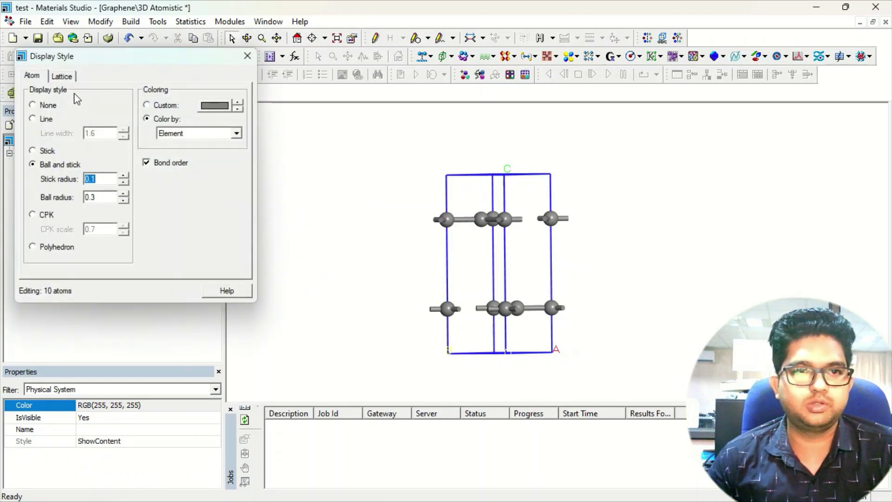
{"action": "left_click", "coordinate": [65, 75]}
{"action": "left_click", "coordinate": [123, 171]}
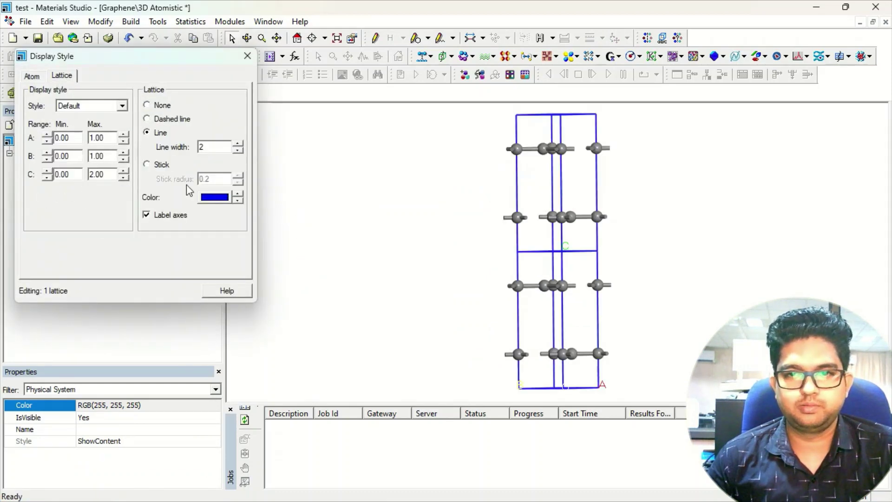
{"action": "right_click_drag", "start_coordinate": [582, 285], "coordinate": [557, 353]}
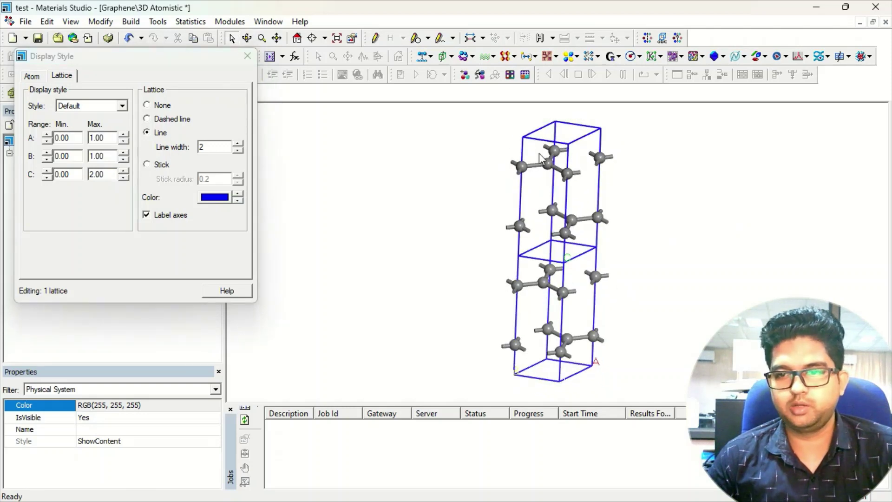